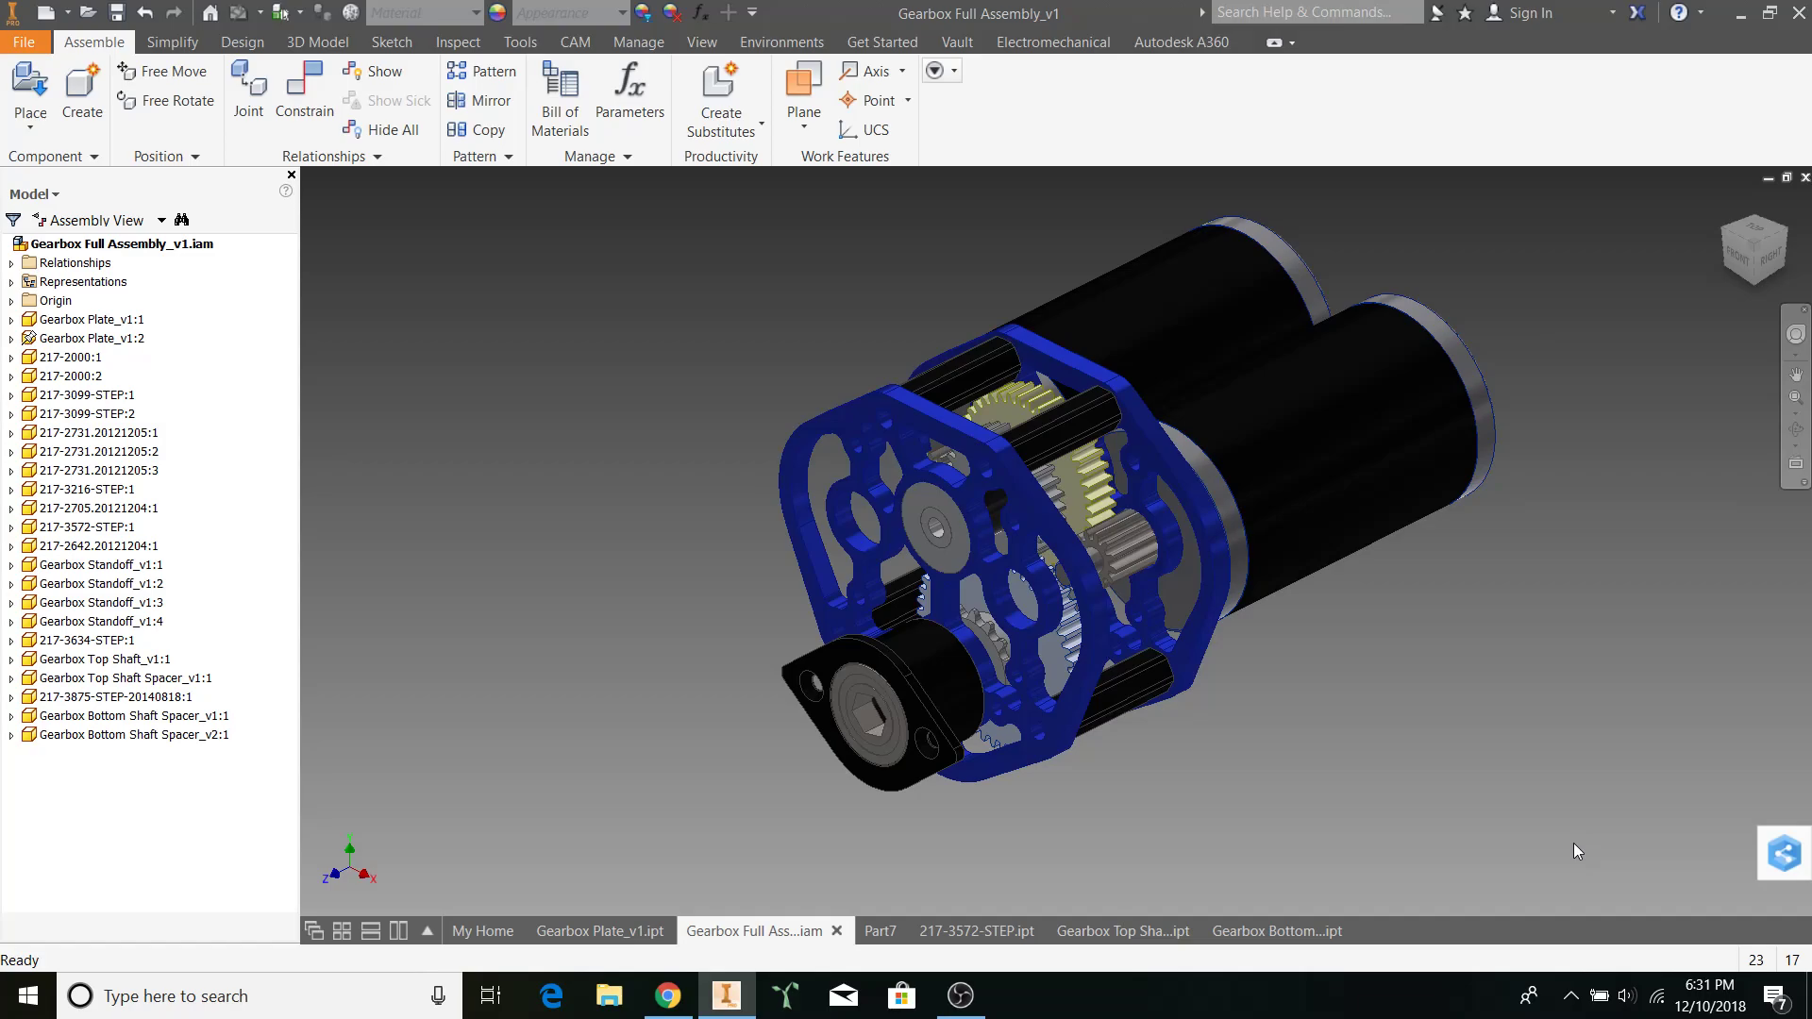
pyautogui.click(1115, 563)
pyautogui.click(1097, 498)
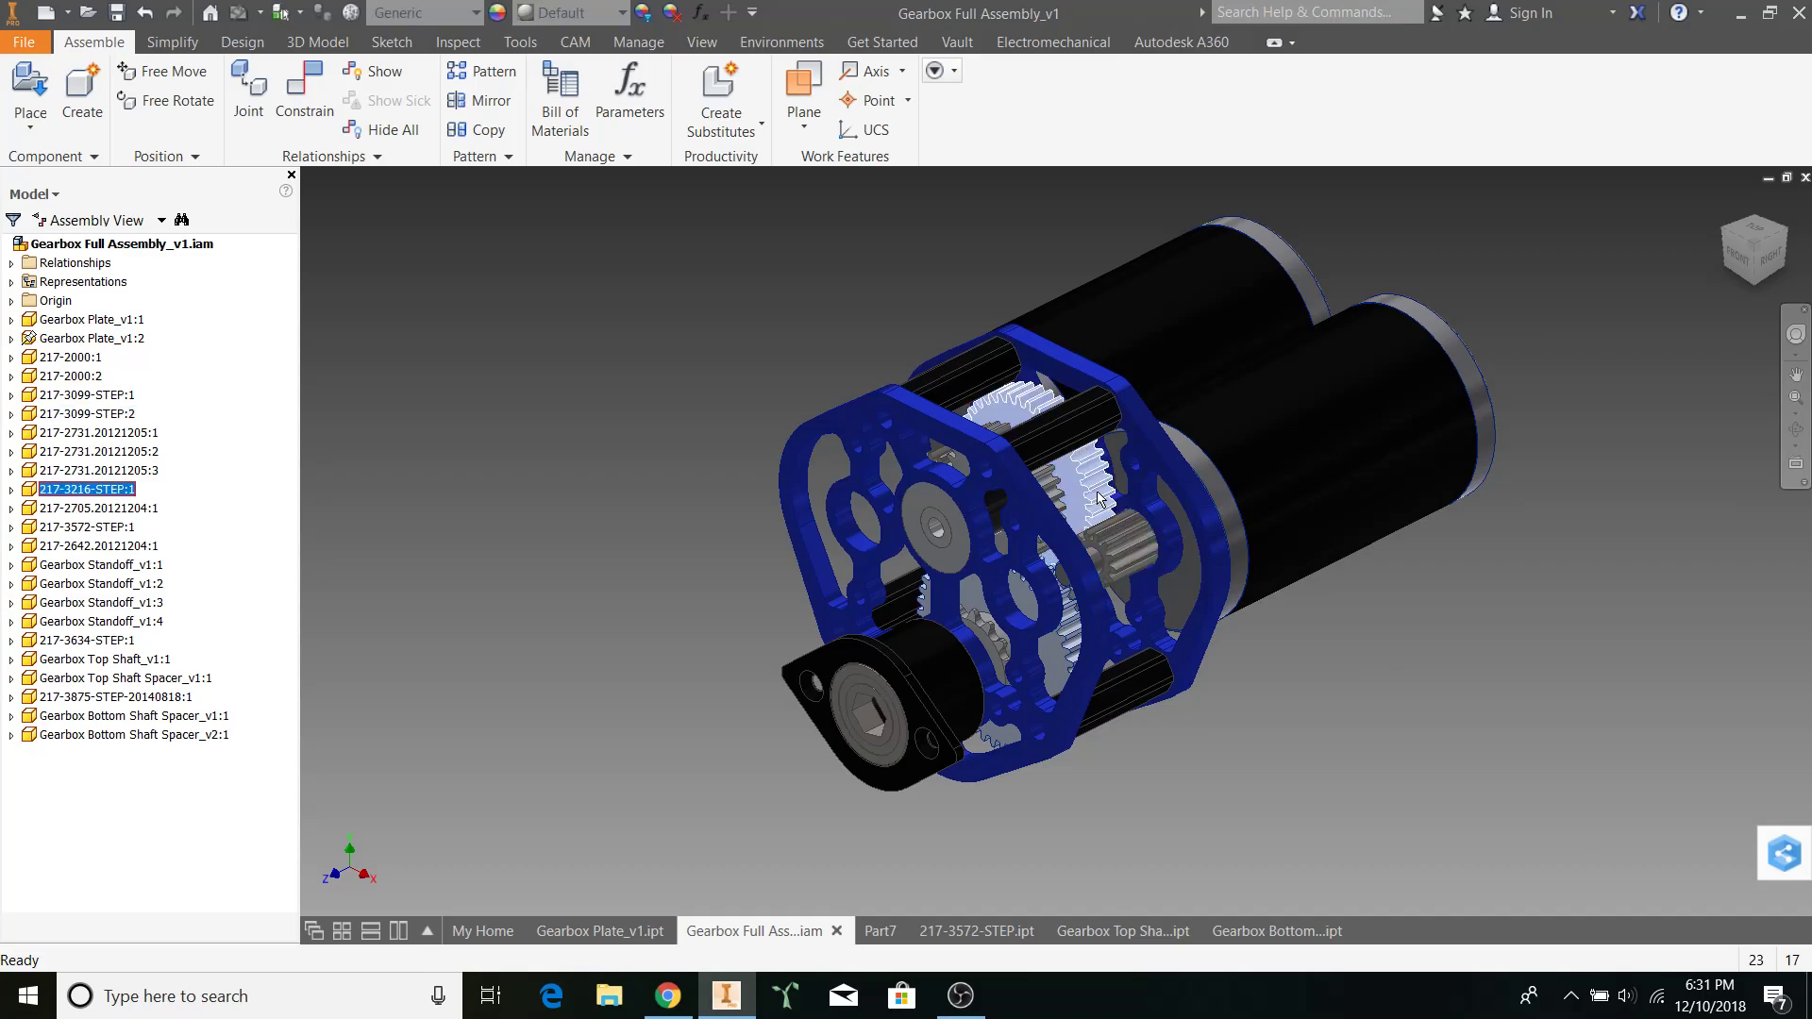
pyautogui.click(1231, 710)
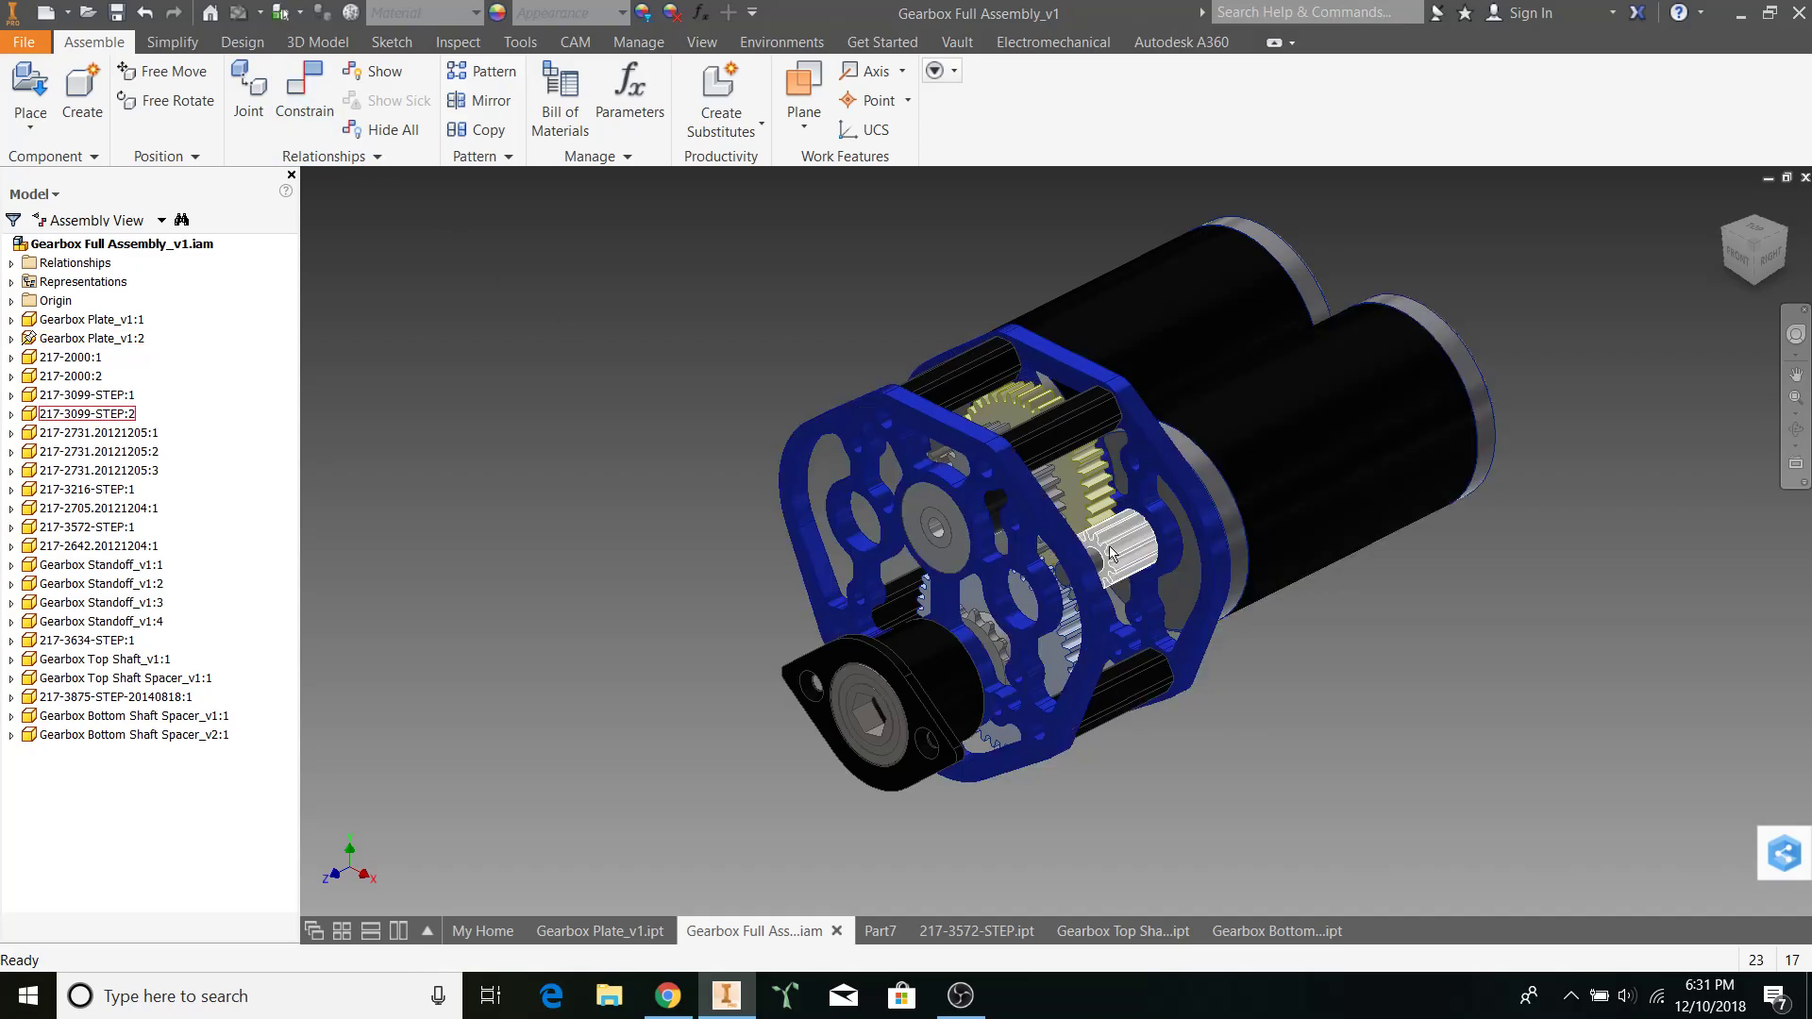
# Rotate the motor pinion 217-3099-STEP:2 so that its teeth mesh with the large yellow gear
pyautogui.keyDown('shift'); pyautogui.moveTo(1111, 535); pyautogui.dragTo(1191, 521, button='middle'); pyautogui.keyUp('shift')
pyautogui.scroll(-3, 1136, 513)
pyautogui.scroll(-3, 1114, 546)
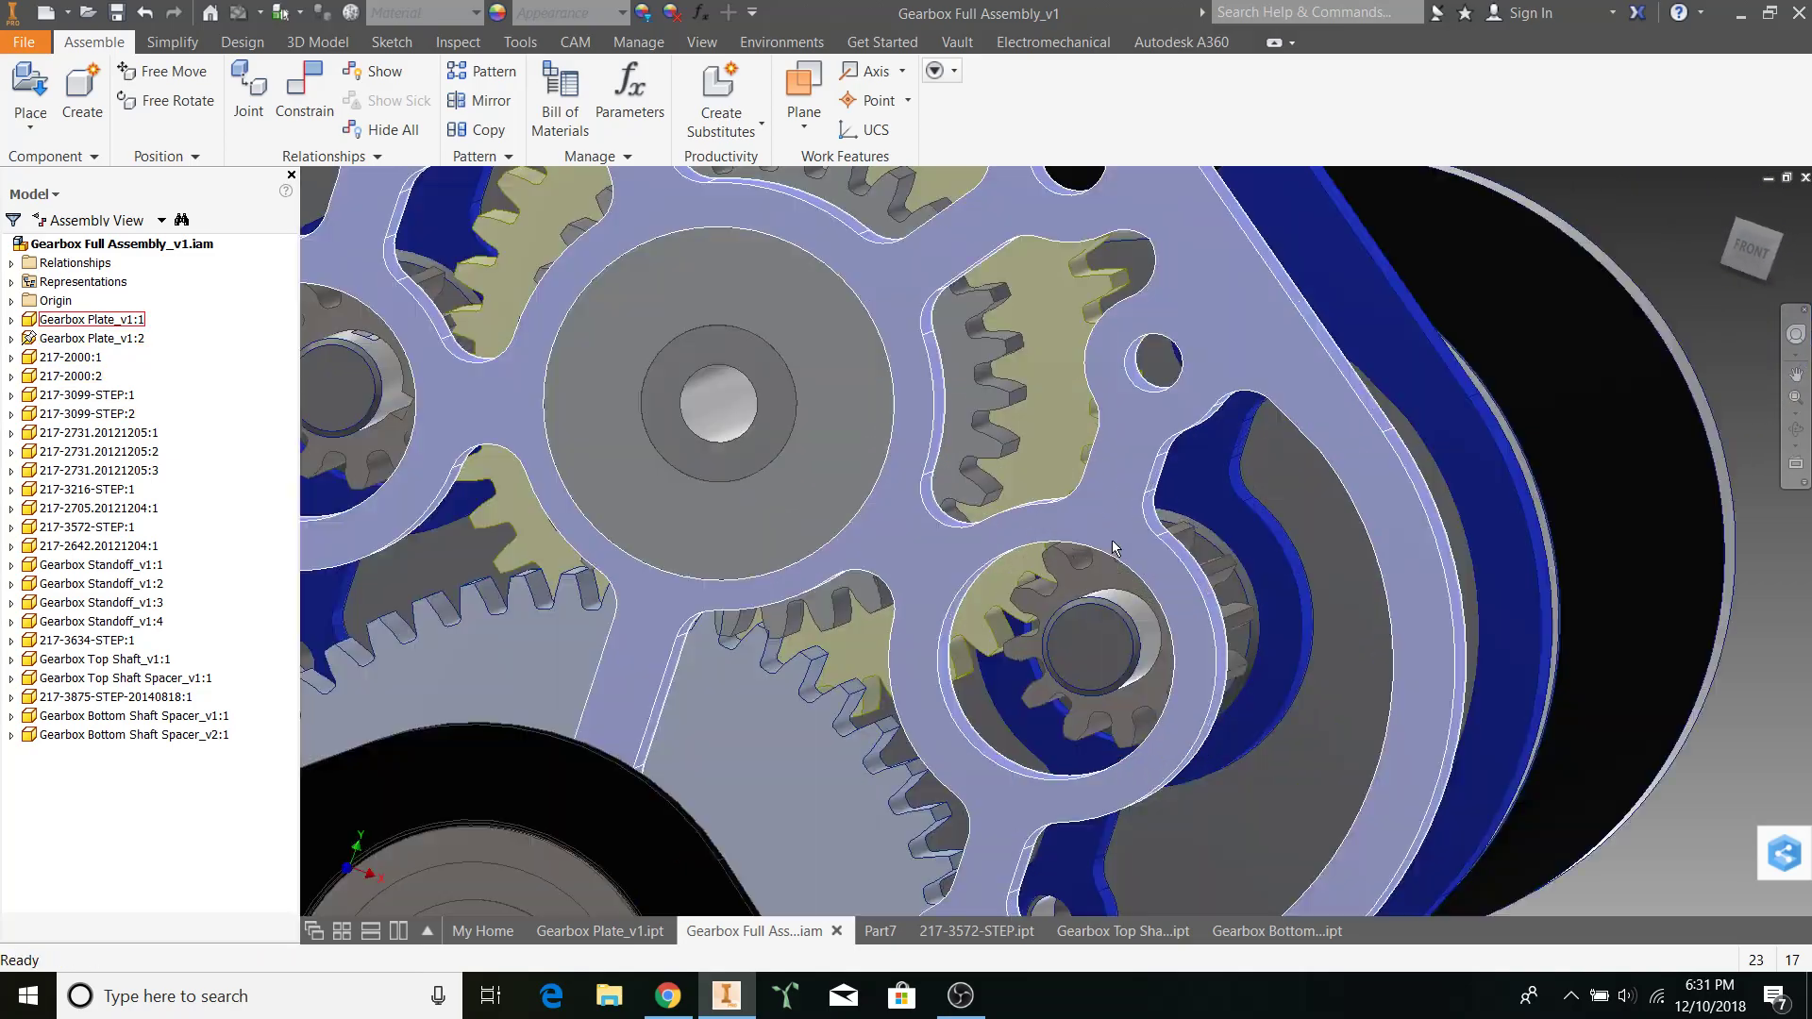
pyautogui.keyDown('shift'); pyautogui.moveTo(1064, 582); pyautogui.dragTo(1079, 544, button='middle'); pyautogui.keyUp('shift')
pyautogui.scroll(-5, 1078, 545)
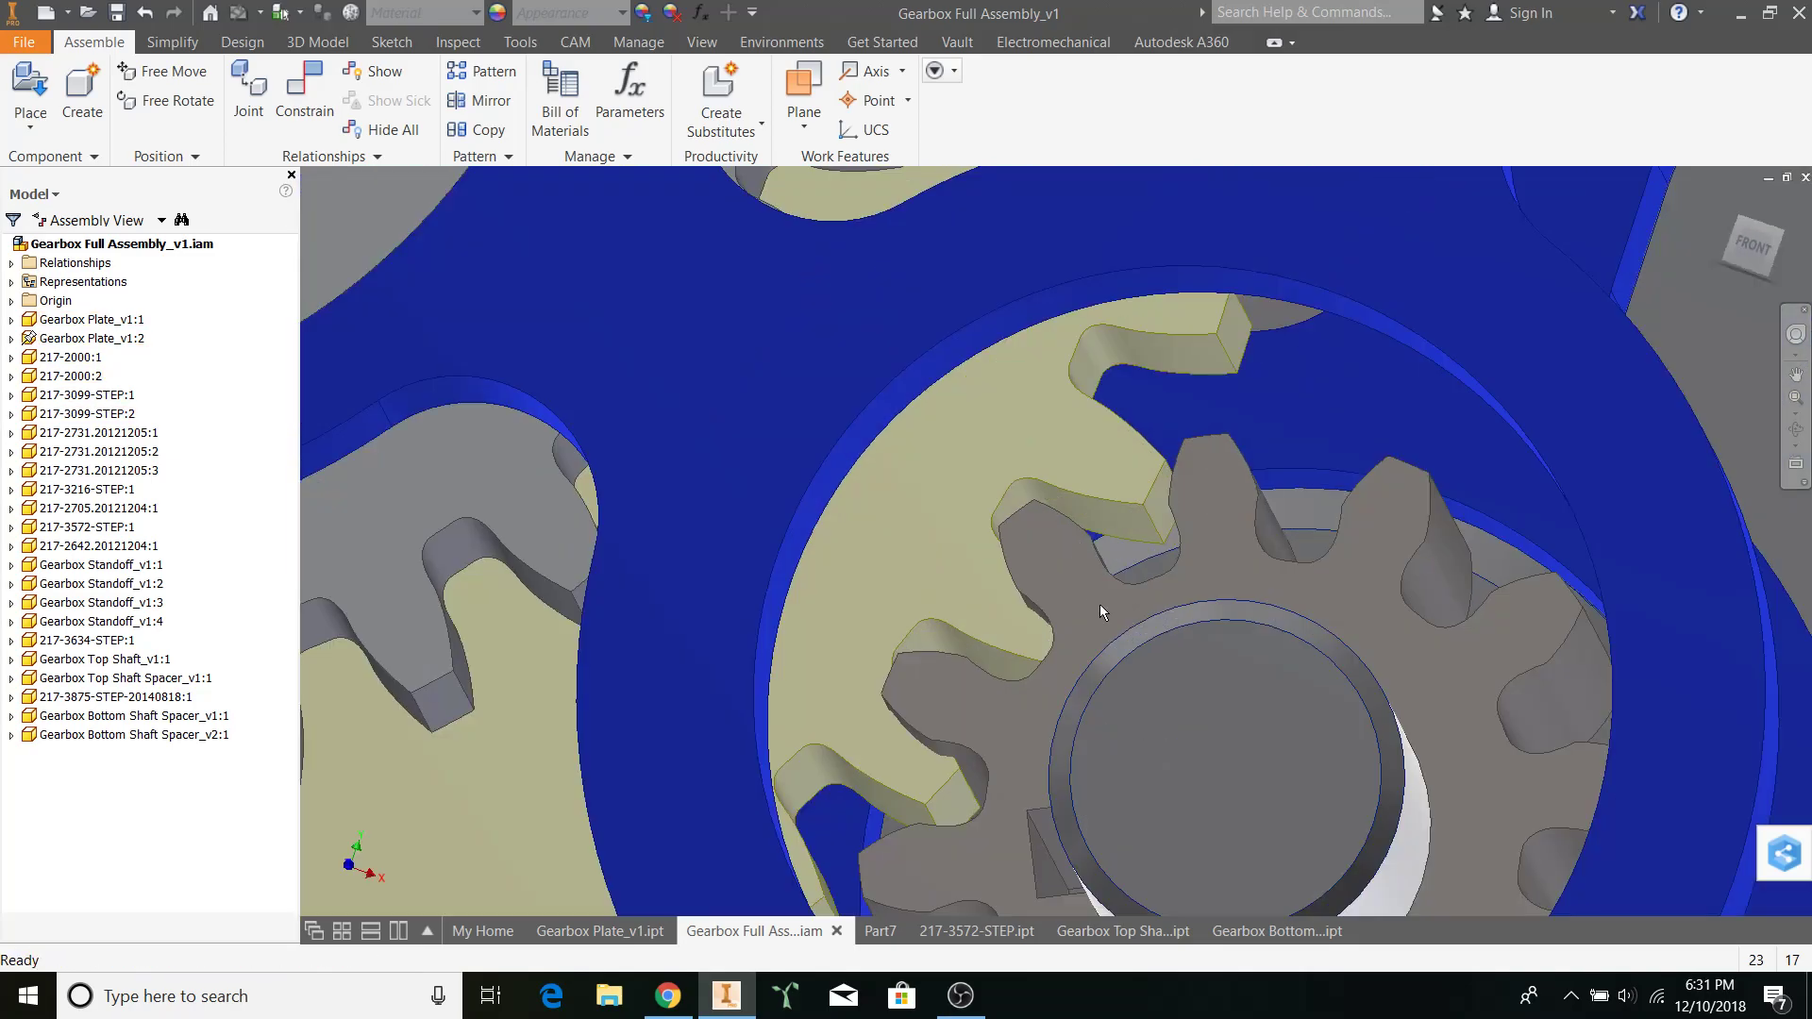
pyautogui.moveTo(1080, 587)
pyautogui.mouseDown()
pyautogui.moveTo(1066, 576)
pyautogui.moveTo(1084, 562)
pyautogui.mouseUp()
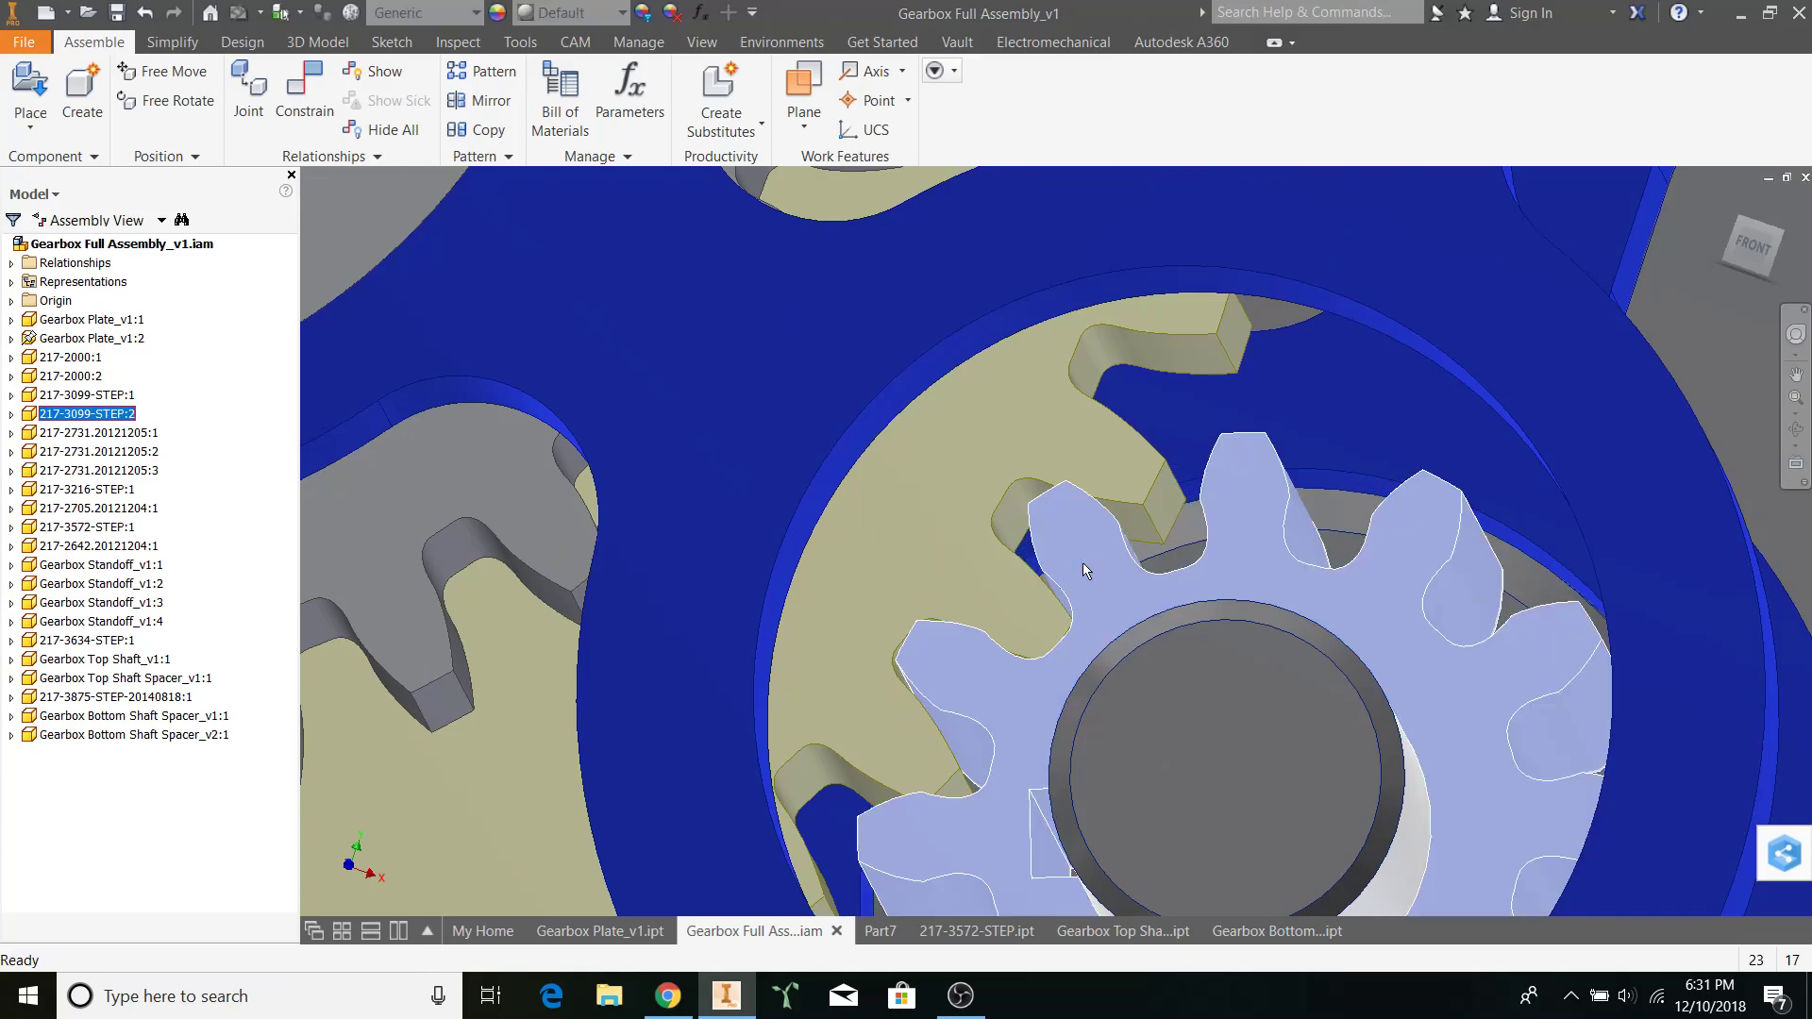
# Rotate the other motor pinion, 217-3099-STEP:1, so that its teeth mesh with the large yellow gear
pyautogui.scroll(4, 1084, 566)
pyautogui.moveTo(712, 514); pyautogui.dragTo(1131, 641, button='middle')
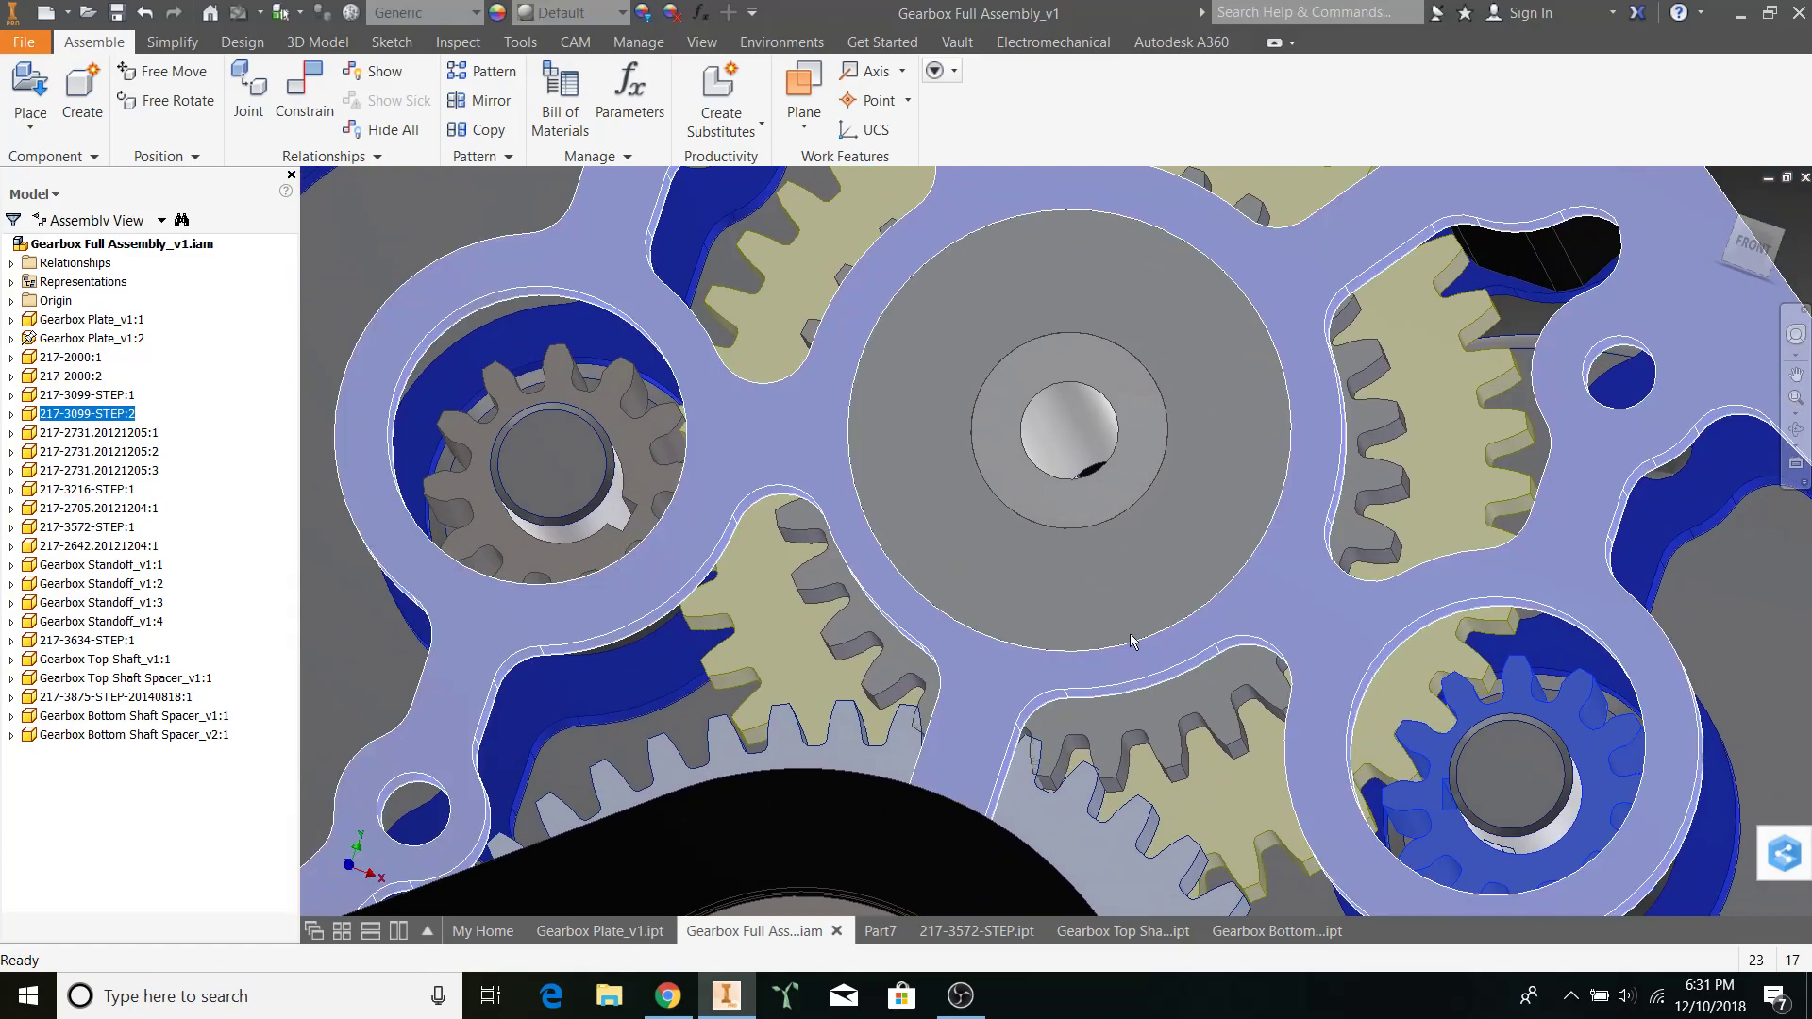
pyautogui.keyDown('shift'); pyautogui.moveTo(711, 557); pyautogui.dragTo(756, 570, button='middle'); pyautogui.keyUp('shift')
pyautogui.scroll(-3, 691, 453)
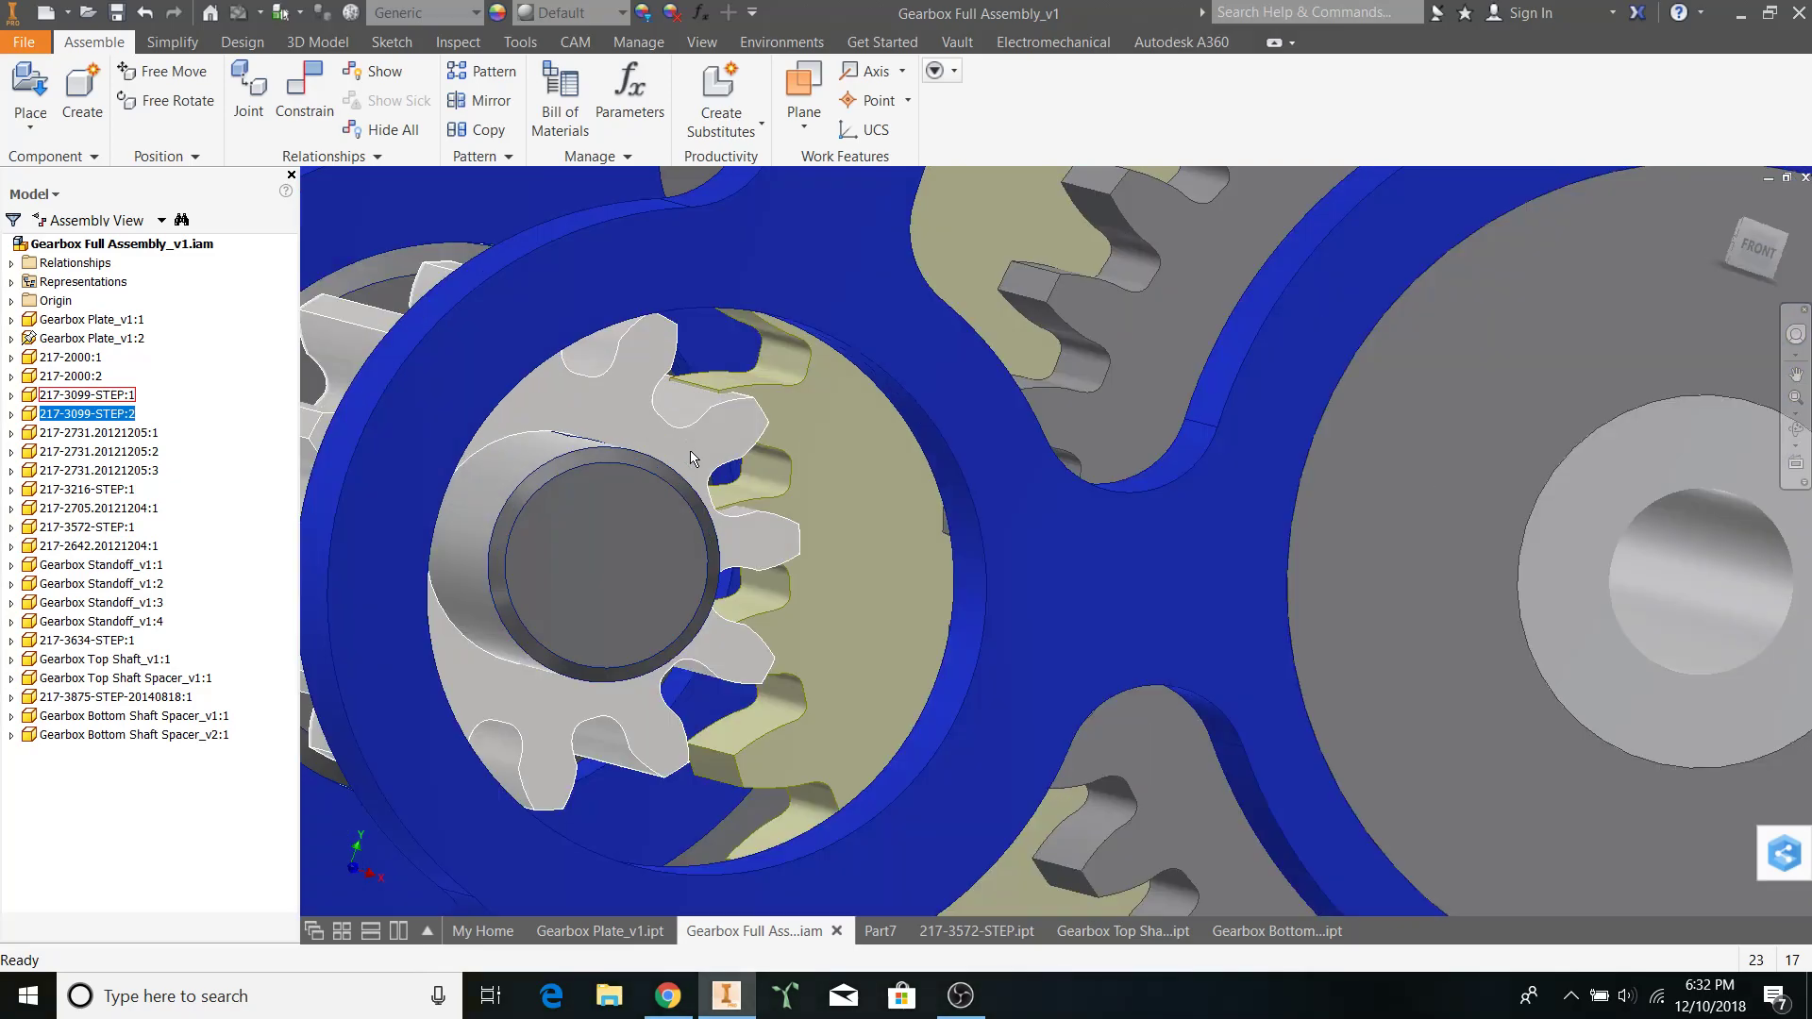
pyautogui.moveTo(719, 446); pyautogui.dragTo(760, 469)
# Rotate the large lower gear 217-3572-STEP:1 so that its teeth mesh with the grey gear on the top shaft, and clear the selection
pyautogui.scroll(2, 761, 470)
pyautogui.keyDown('shift'); pyautogui.moveTo(760, 470); pyautogui.dragTo(752, 478, button='middle'); pyautogui.keyUp('shift')
pyautogui.moveTo(1078, 762); pyautogui.dragTo(1106, 544, button='middle')
pyautogui.moveTo(1117, 630); pyautogui.dragTo(1117, 631)
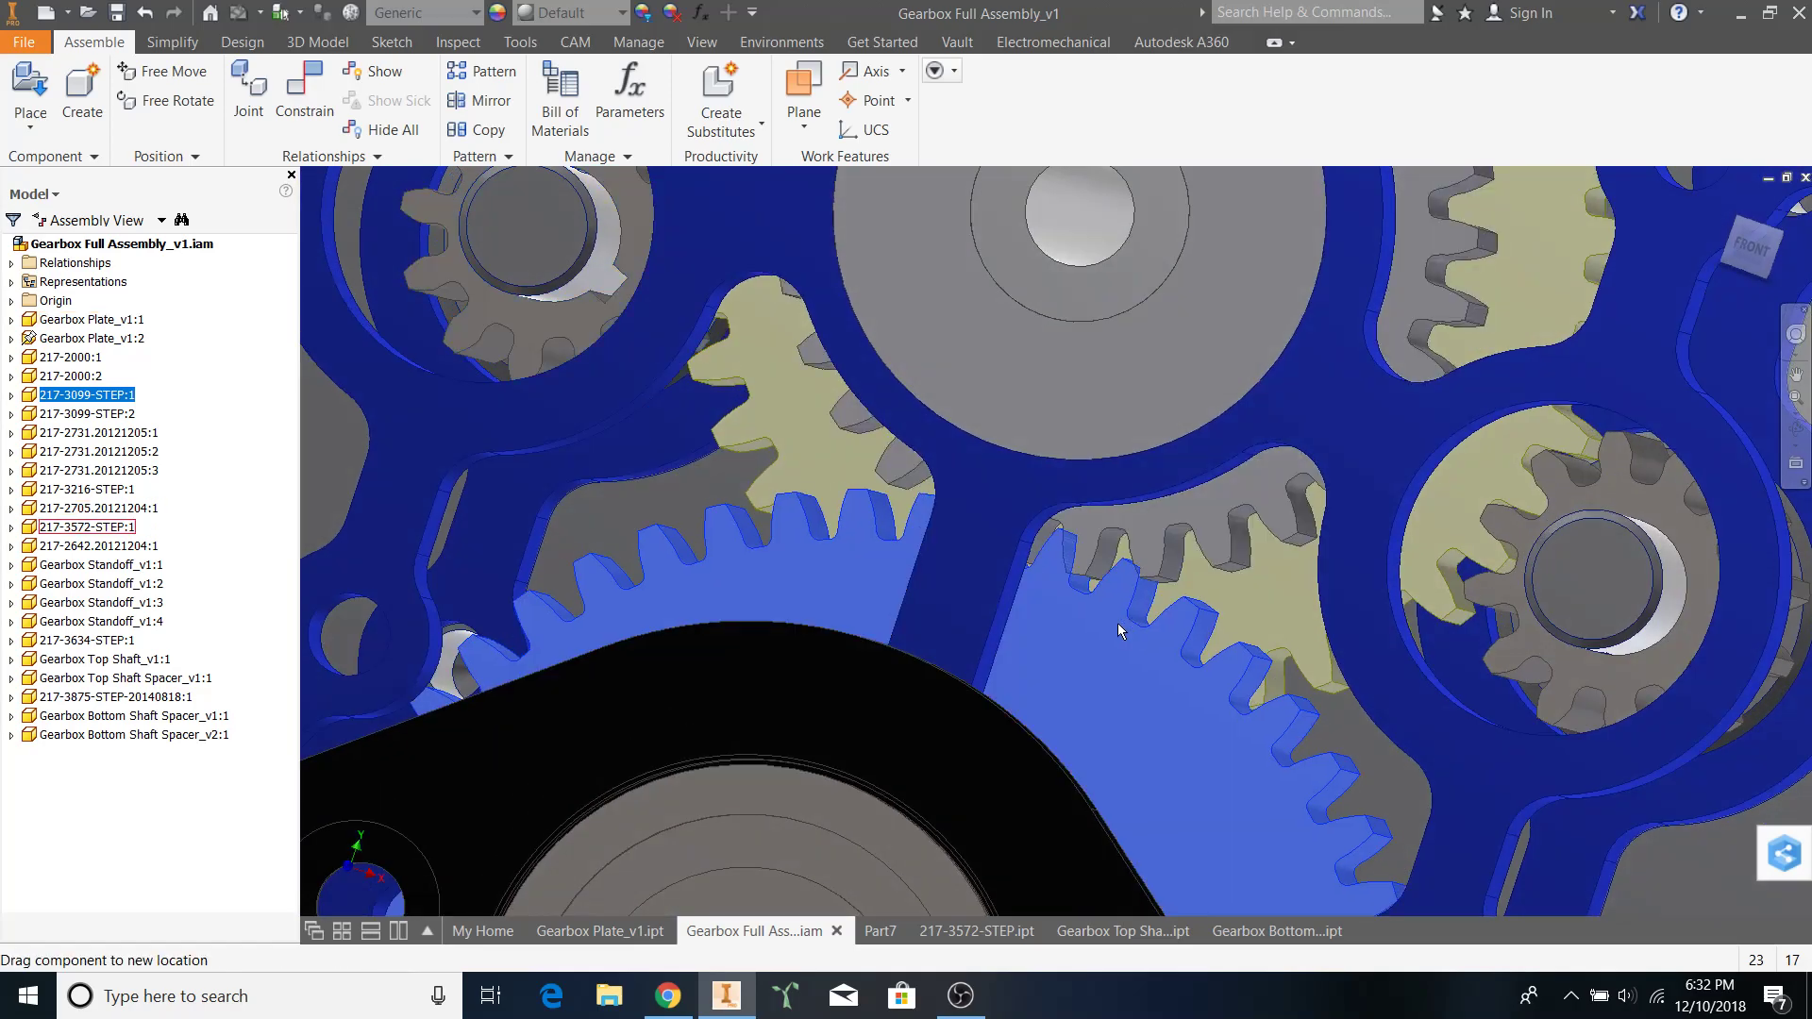
pyautogui.click(1120, 631)
pyautogui.keyDown('shift'); pyautogui.moveTo(1120, 631); pyautogui.dragTo(1050, 557, button='middle'); pyautogui.keyUp('shift')
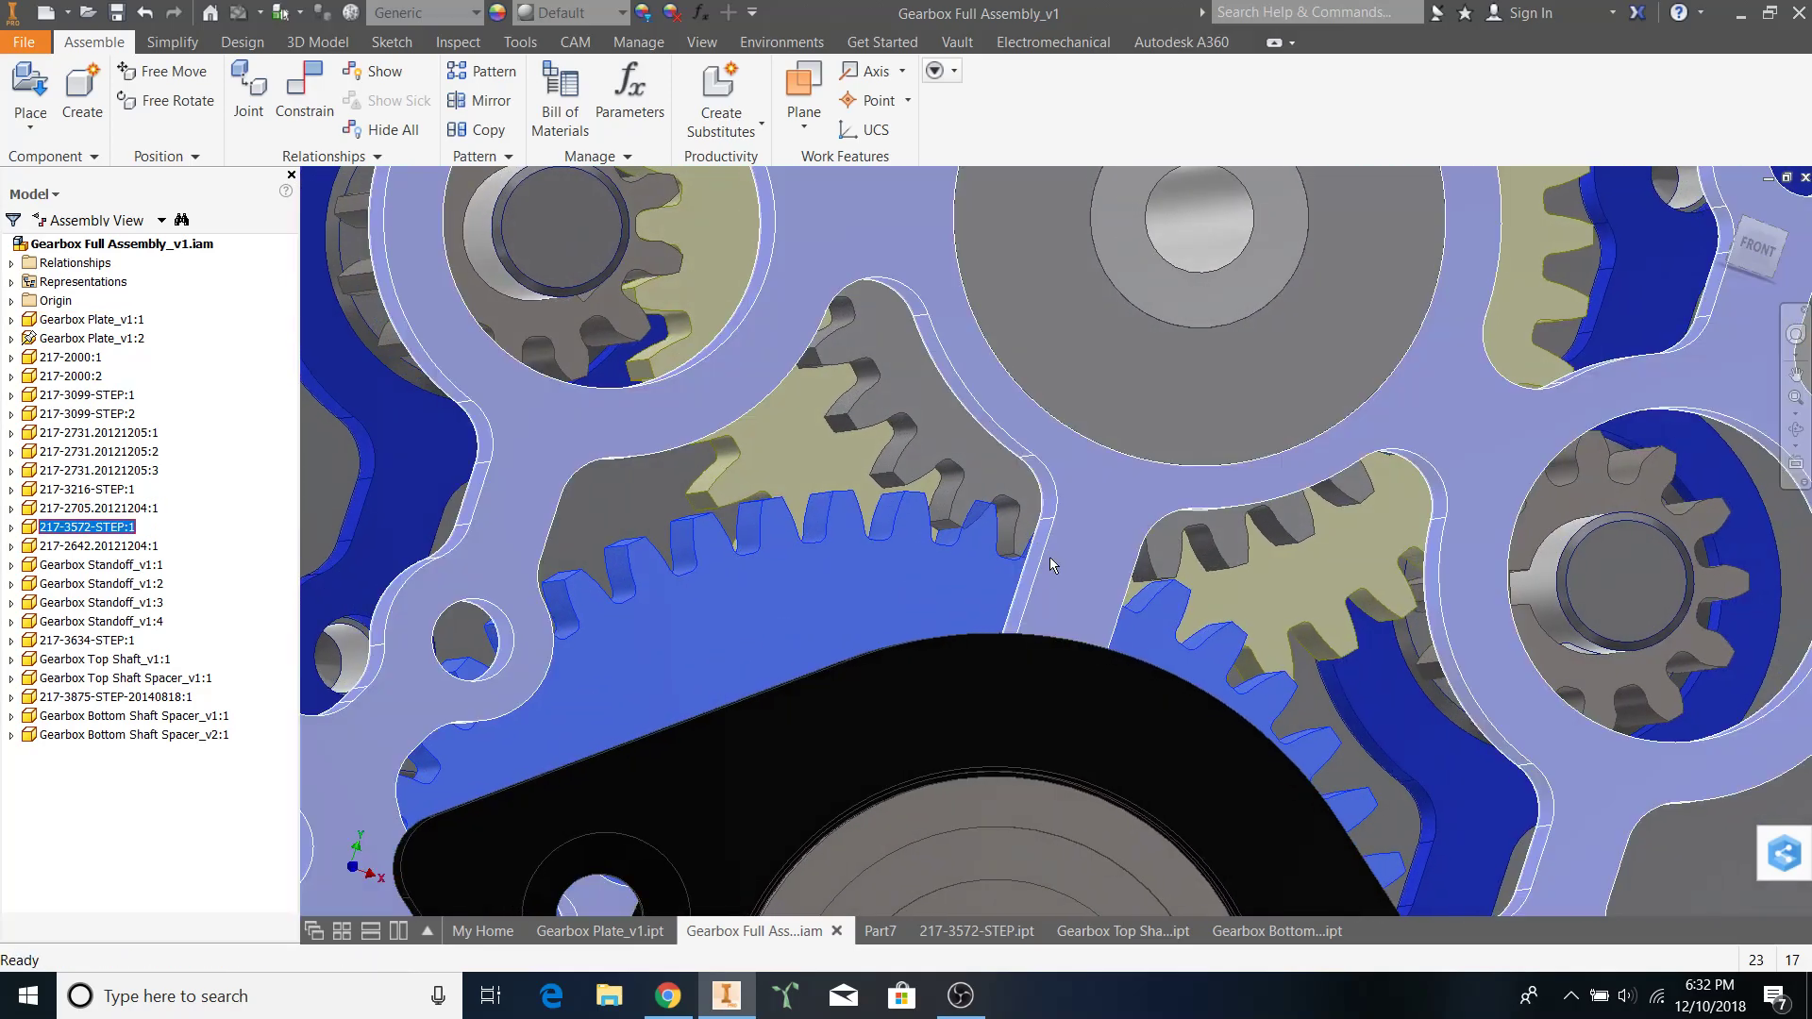
pyautogui.scroll(-3, 1008, 540)
pyautogui.moveTo(975, 550); pyautogui.dragTo(995, 542)
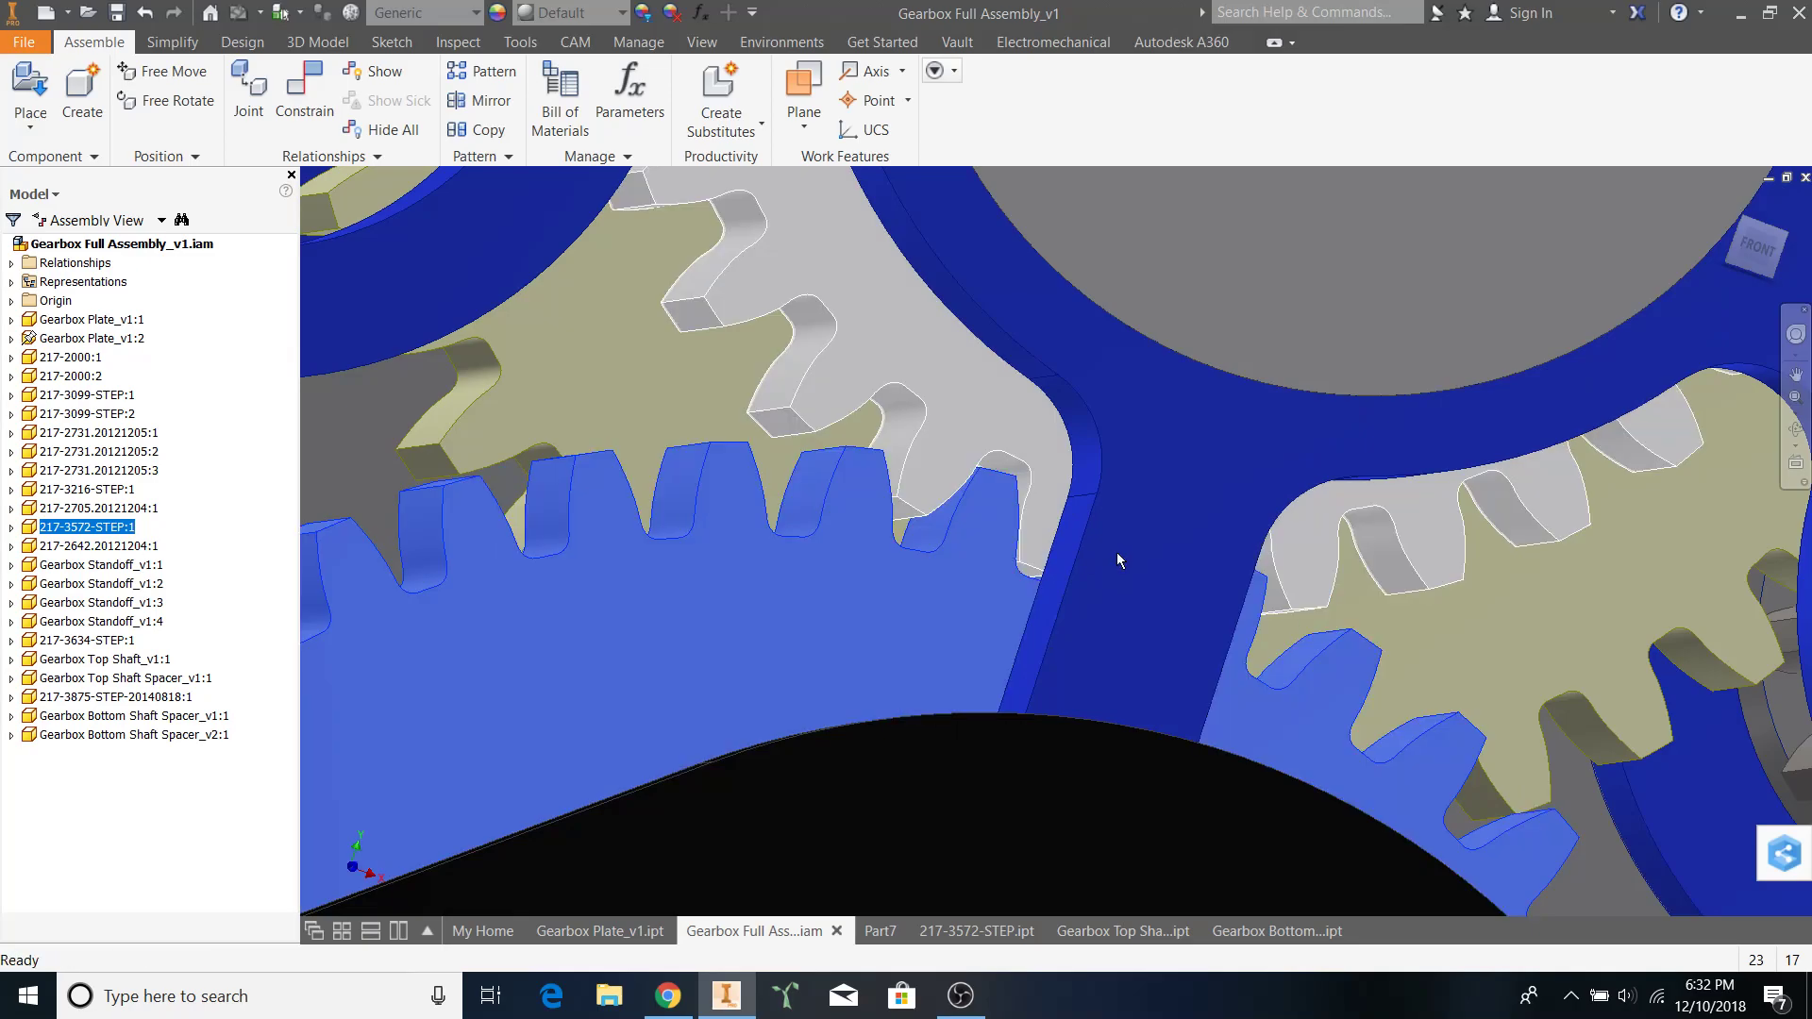
pyautogui.scroll(-5, 1117, 560)
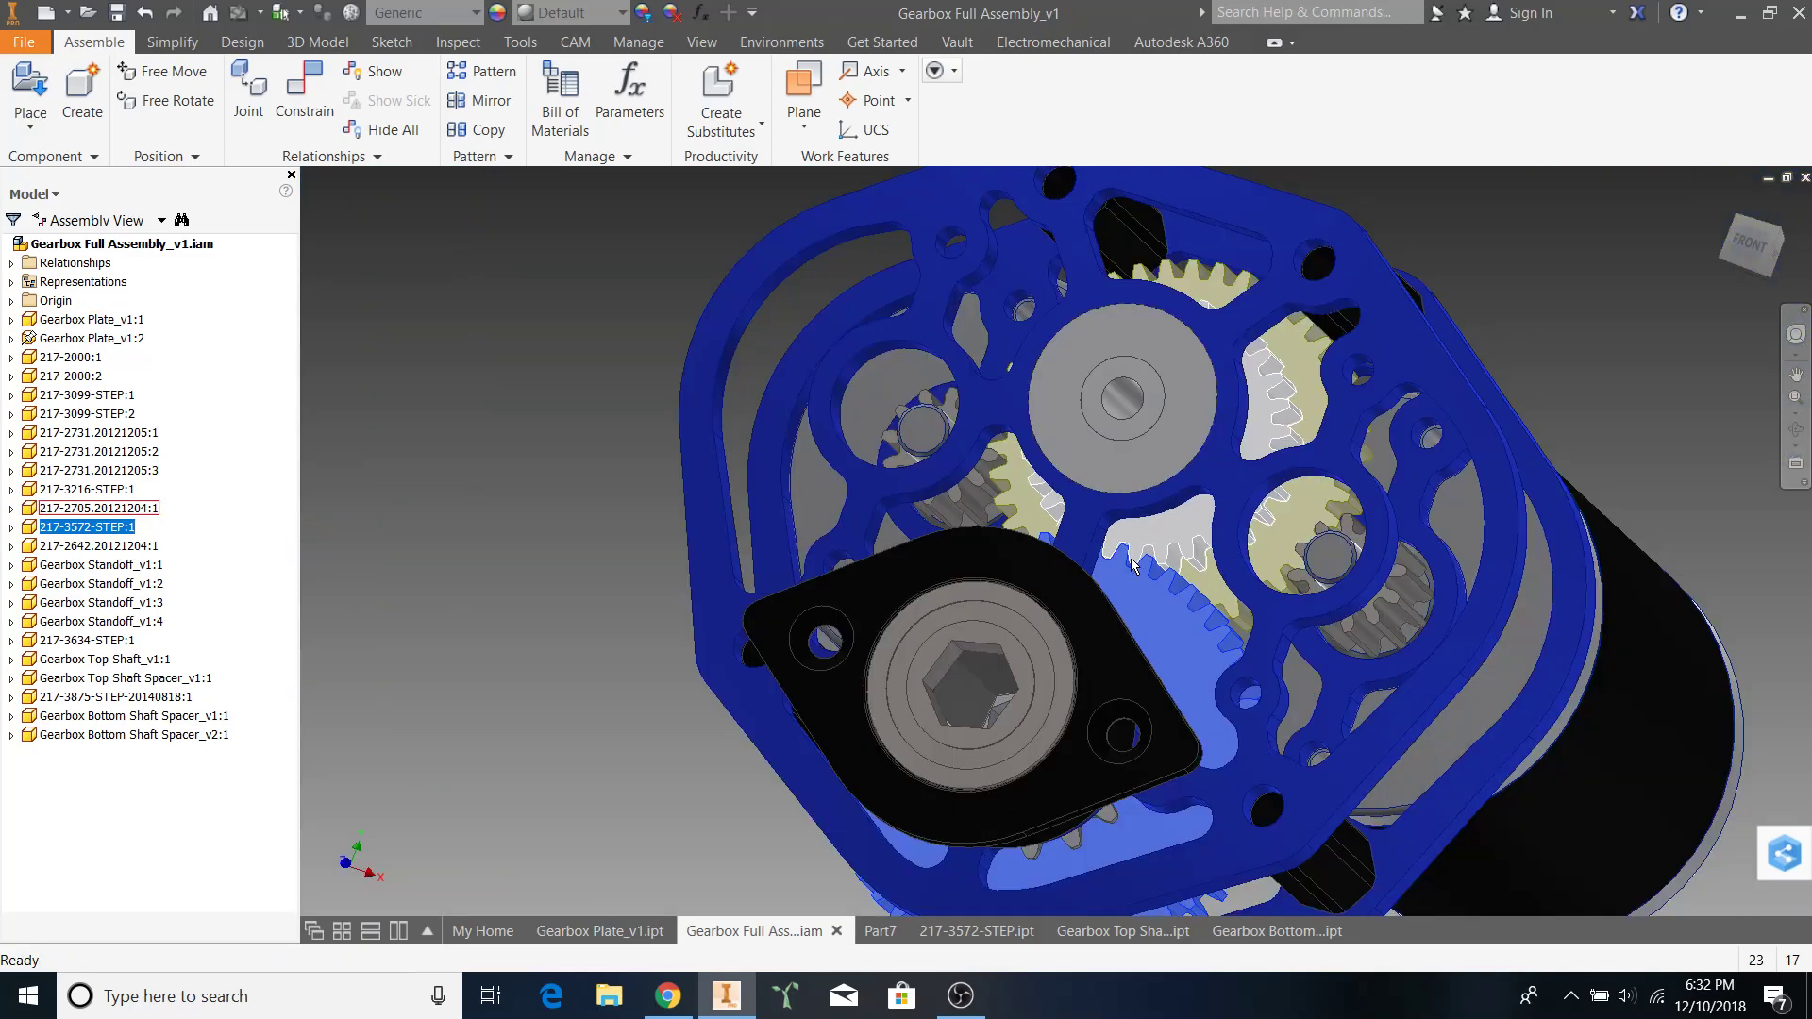
pyautogui.keyDown('shift'); pyautogui.moveTo(1132, 564); pyautogui.dragTo(989, 590, button='middle'); pyautogui.keyUp('shift')
pyautogui.click(1605, 768)
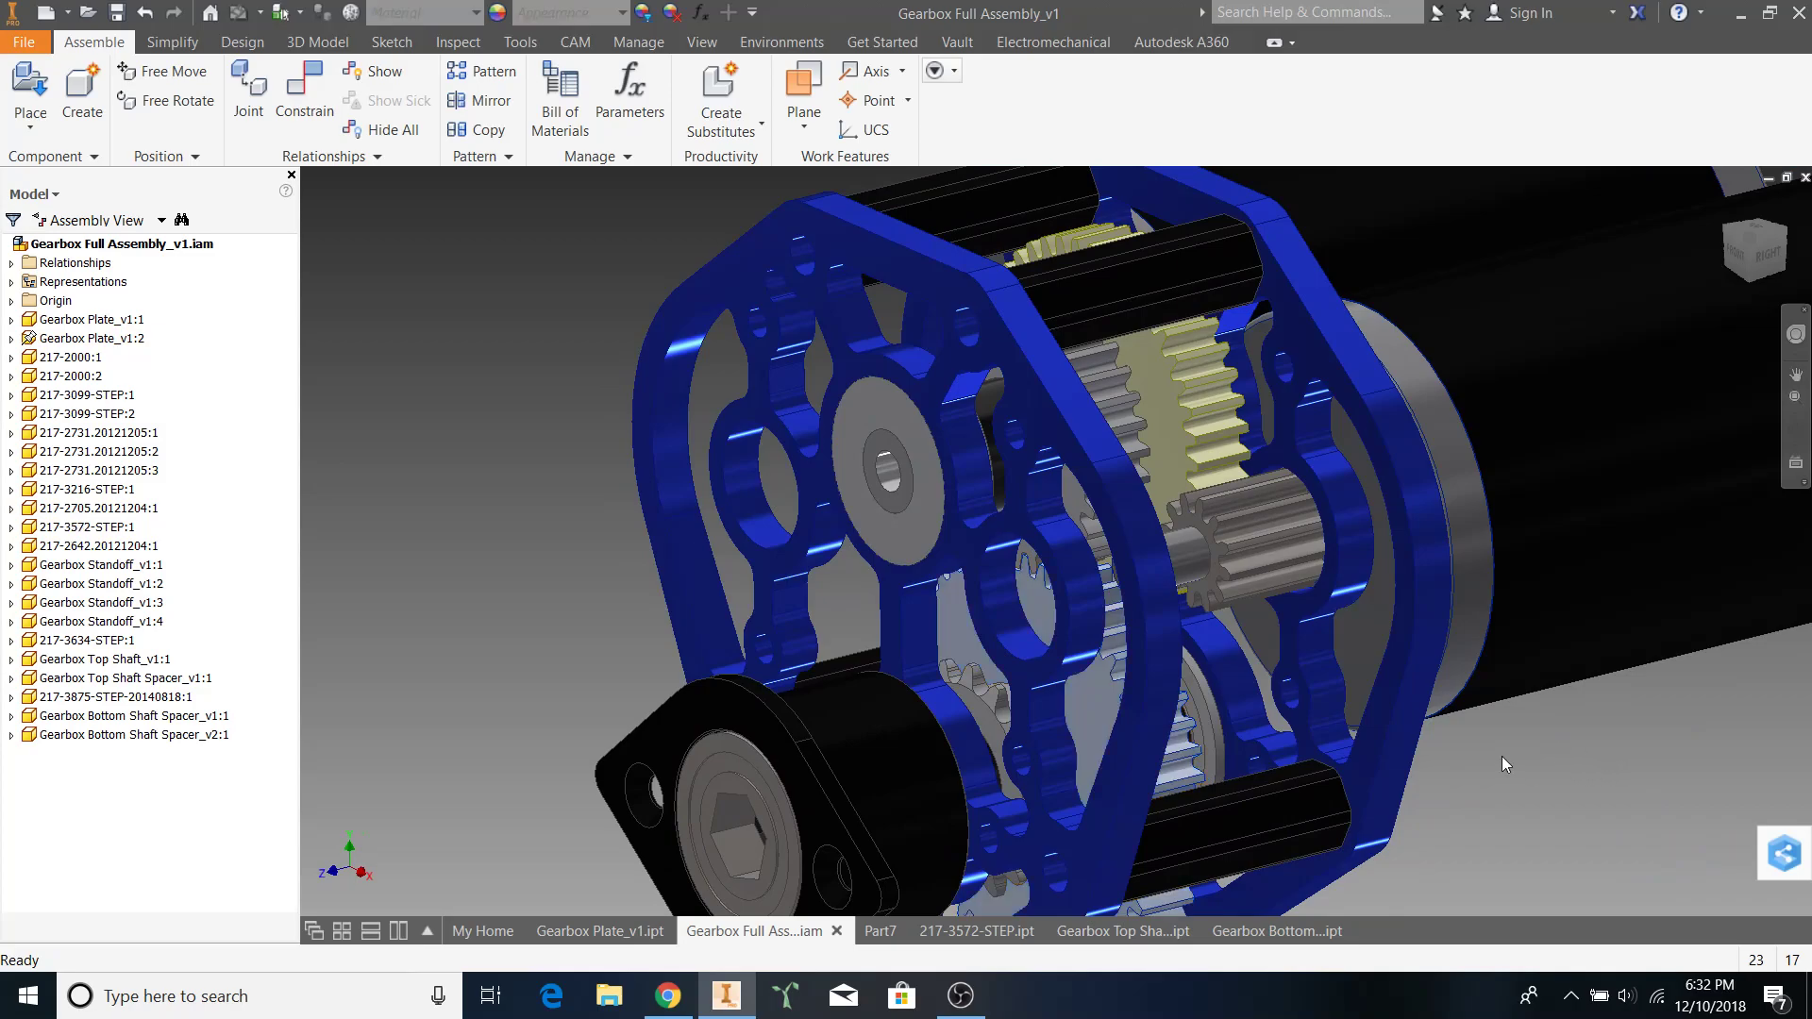
# Set up a rotation motion constraint from the motor pinion 217-3099-STEP:2 to the large yellow gear, using the reverse solution
pyautogui.keyDown('shift'); pyautogui.moveTo(1502, 756); pyautogui.dragTo(1520, 762, button='middle'); pyautogui.keyUp('shift')
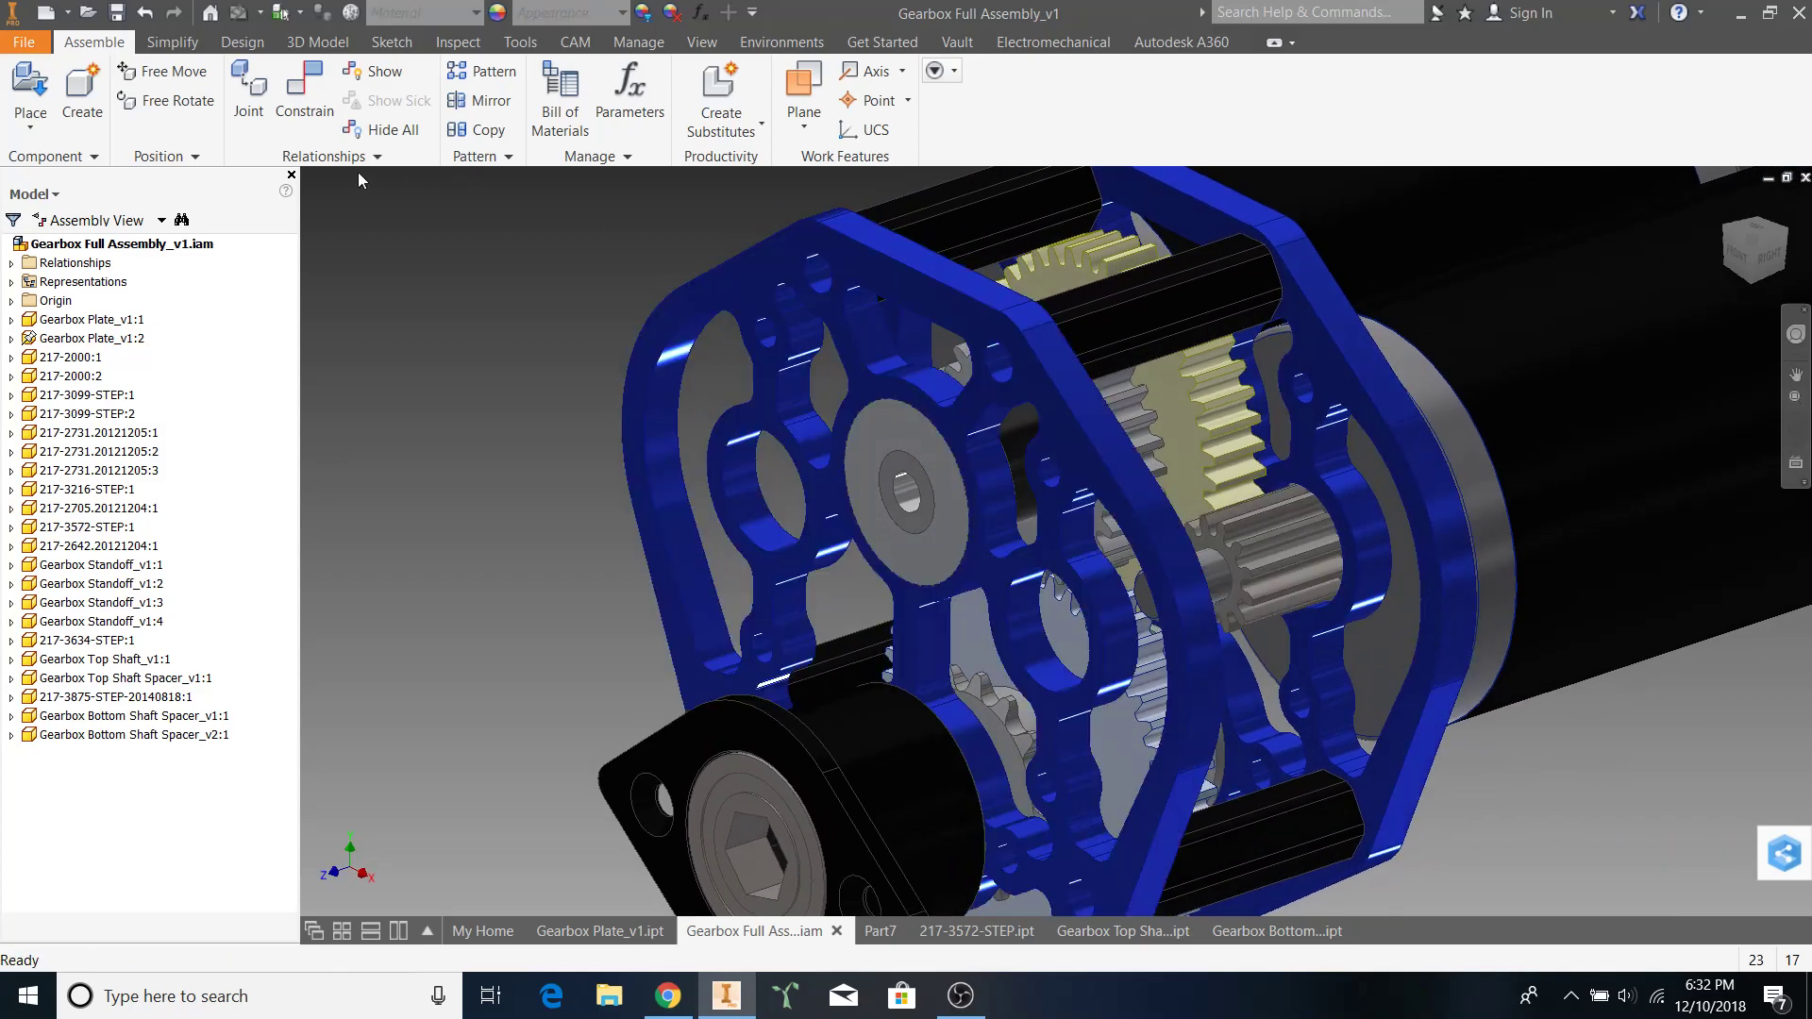
pyautogui.click(322, 109)
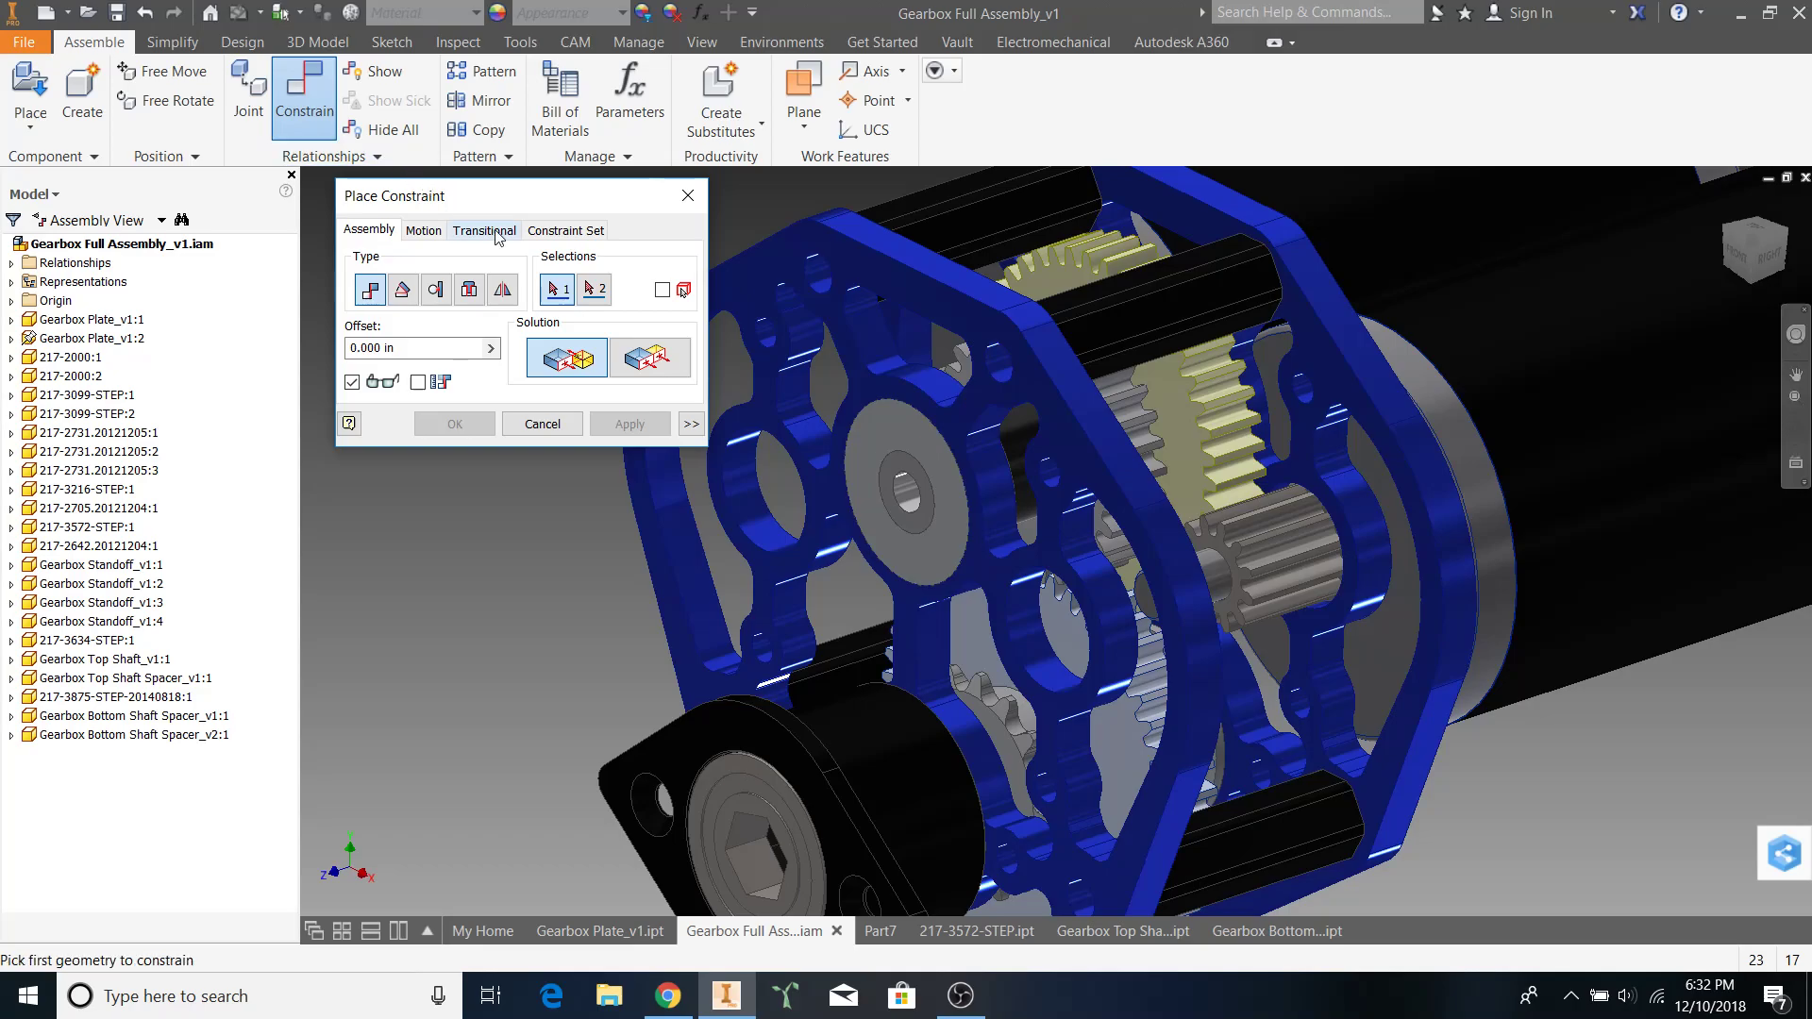
pyautogui.click(434, 235)
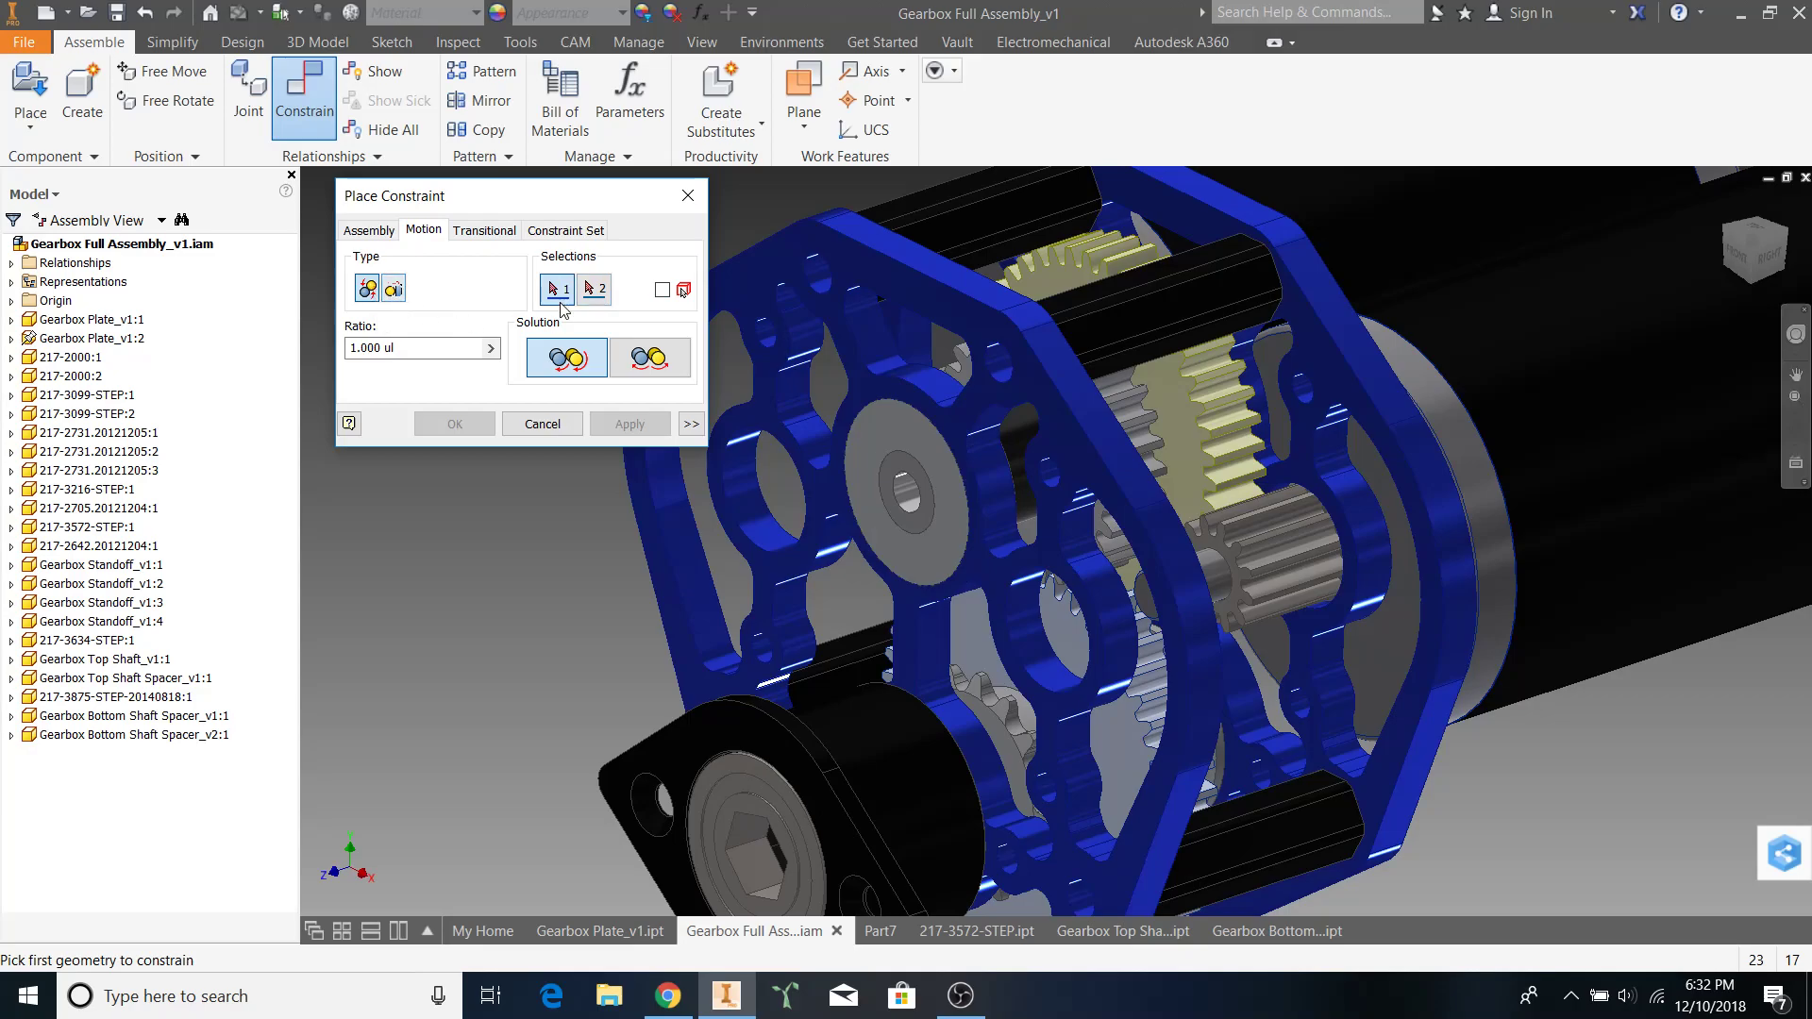
pyautogui.scroll(3, 1162, 578)
pyautogui.click(1221, 548)
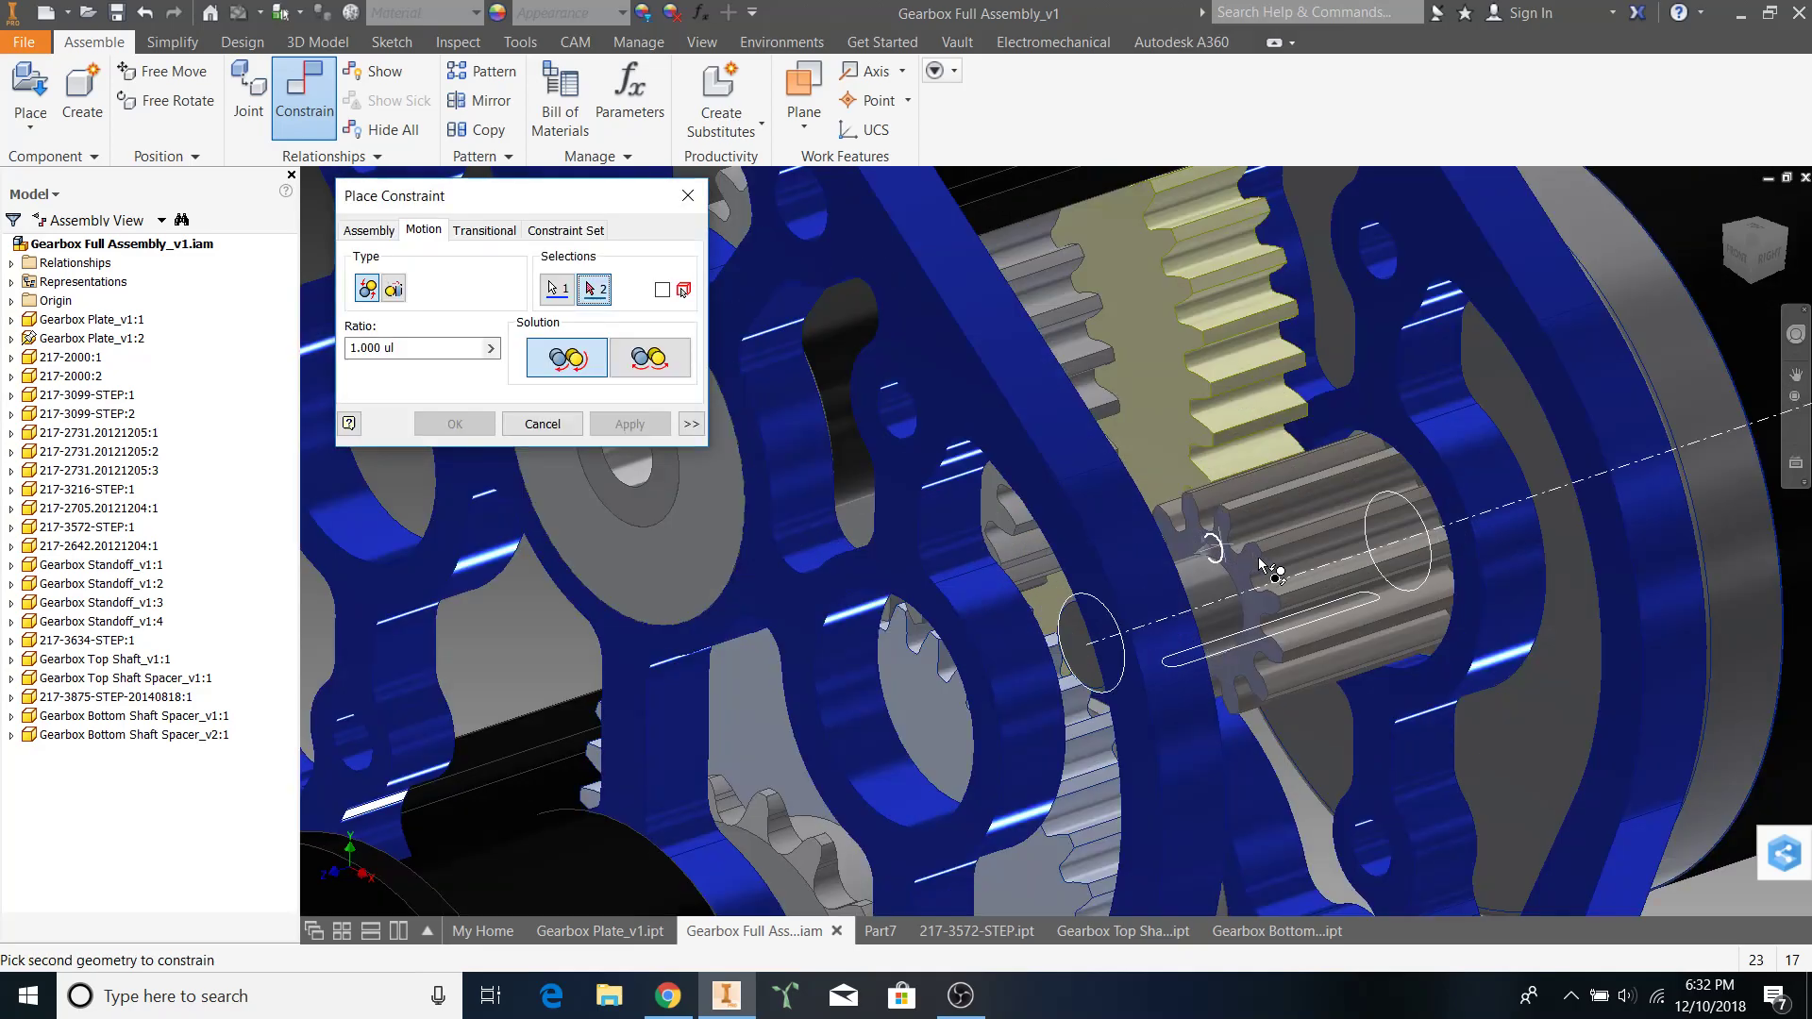
pyautogui.click(1153, 412)
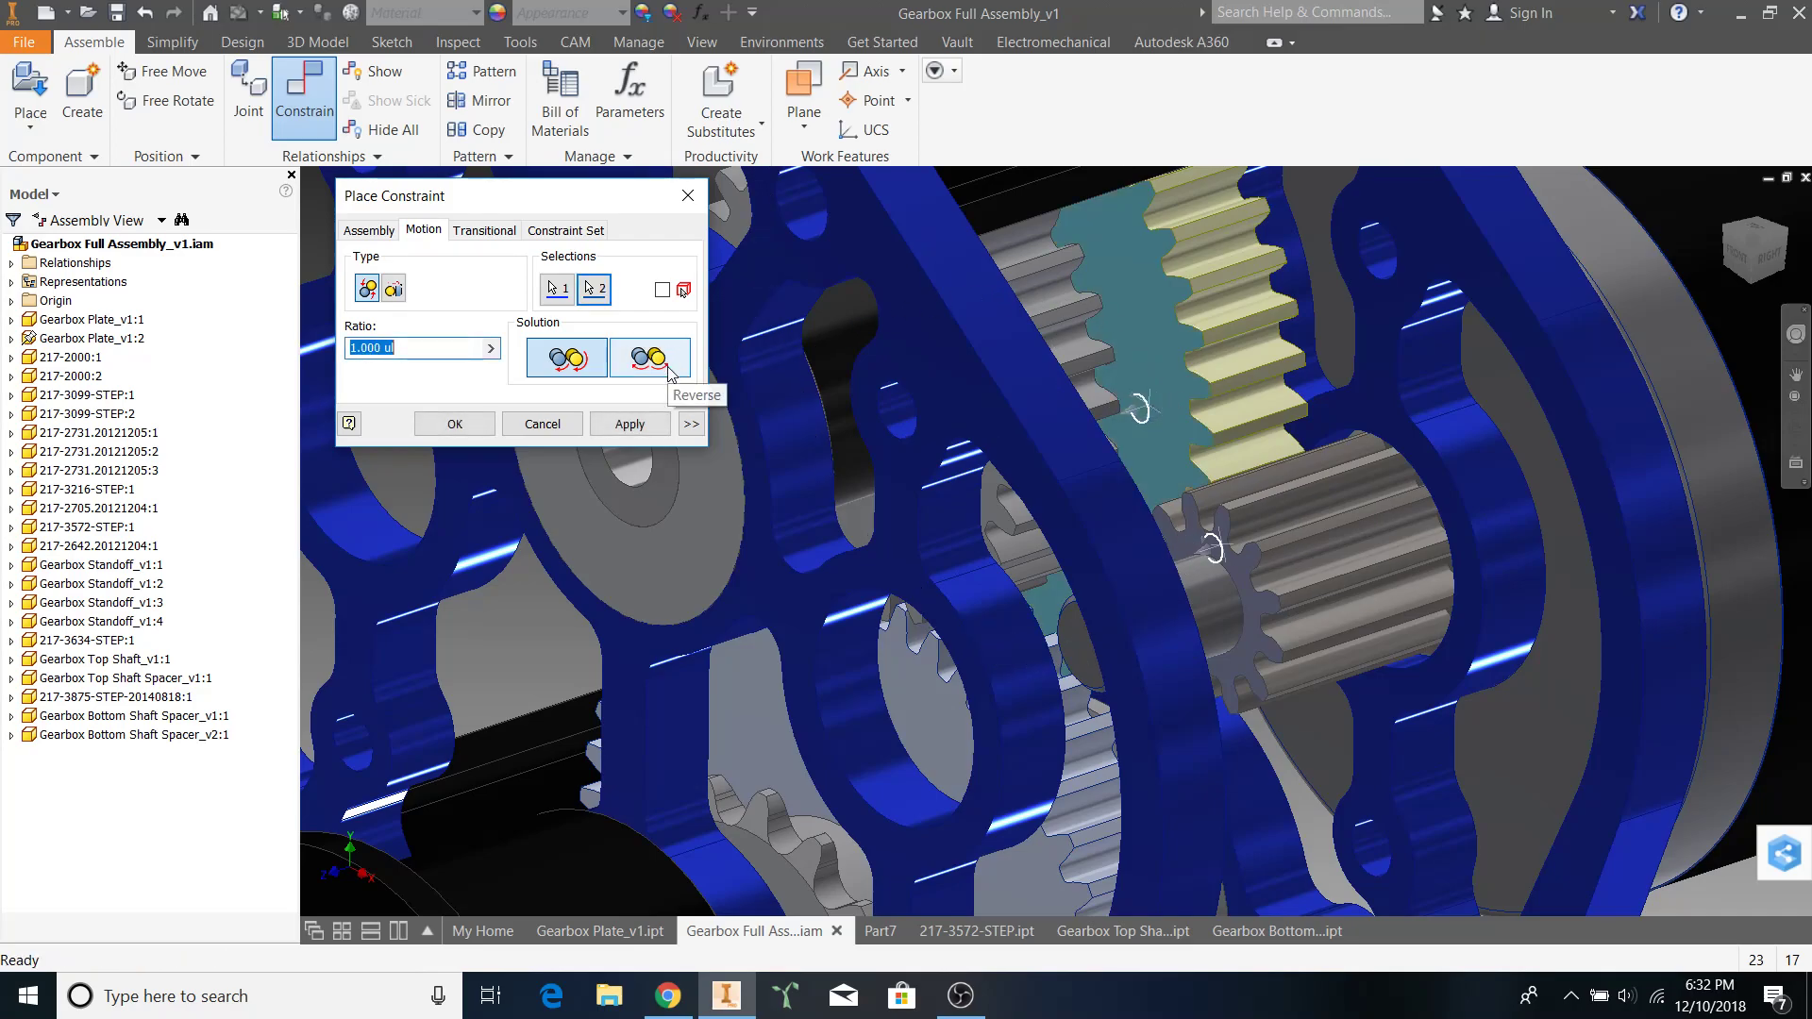
pyautogui.click(673, 366)
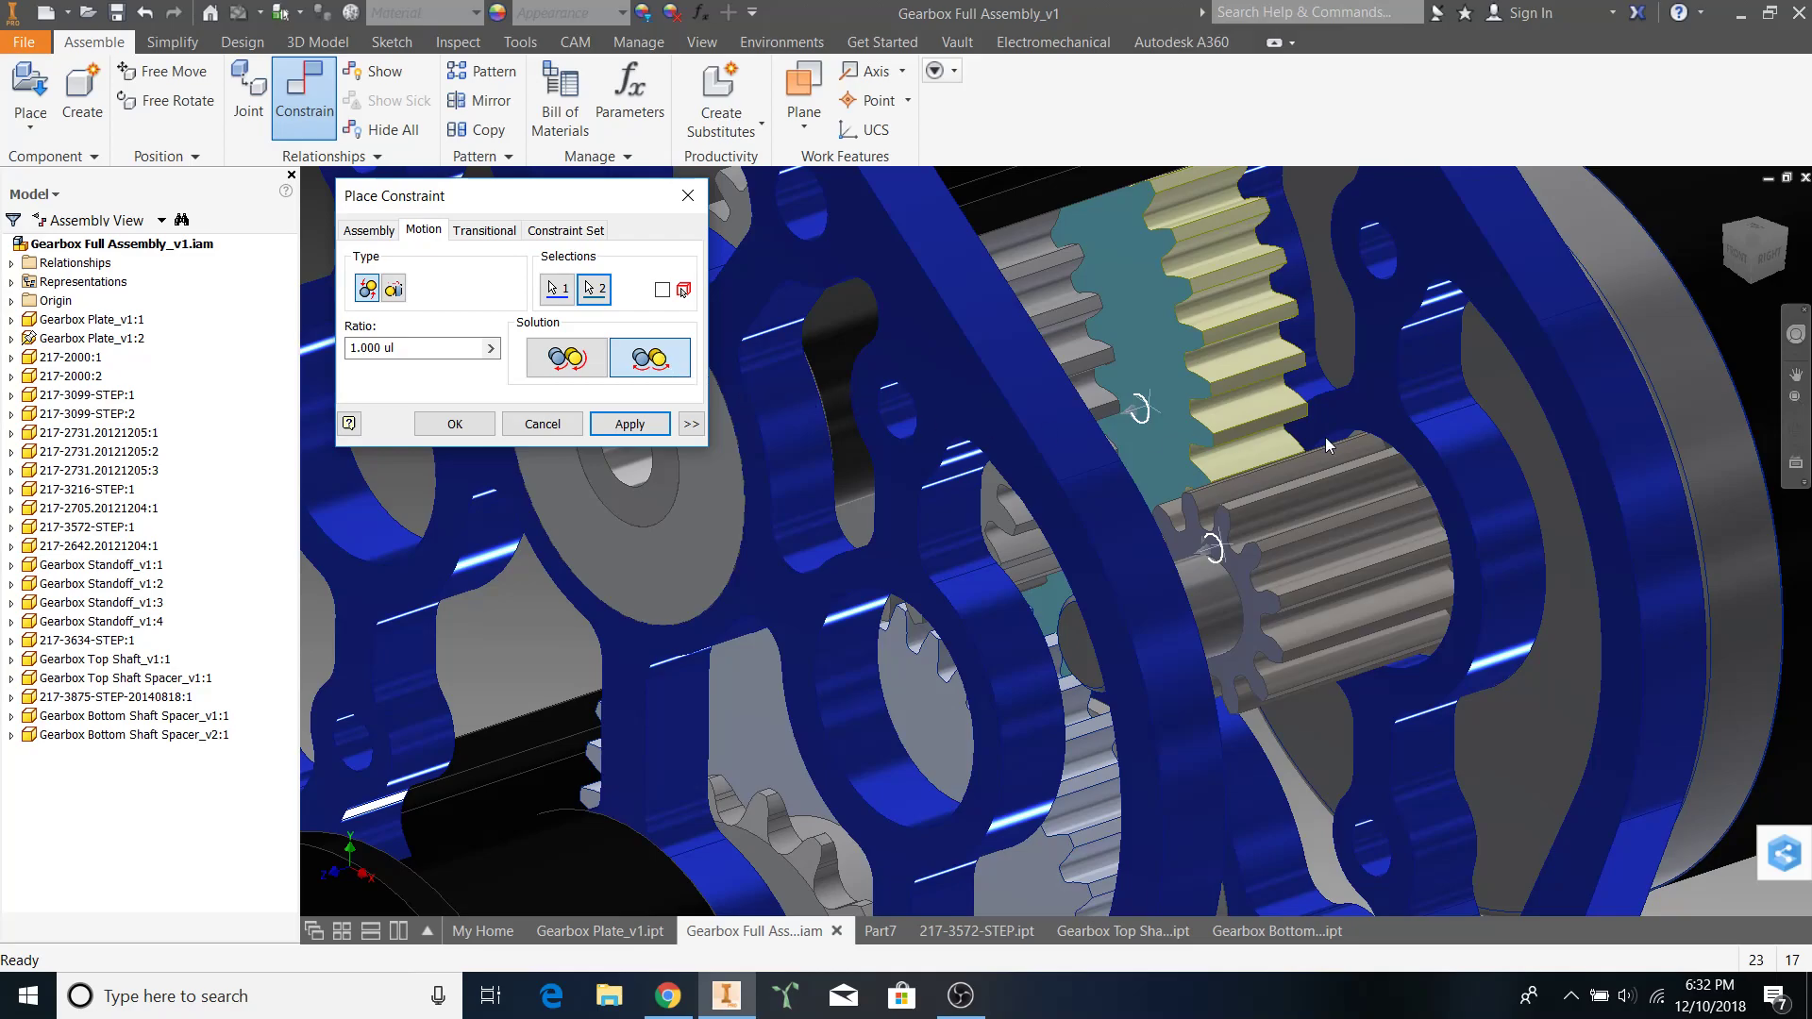
# Set the motion constraint's ratio to 12/42, apply it and close the constraint dialog
pyautogui.click(421, 343)
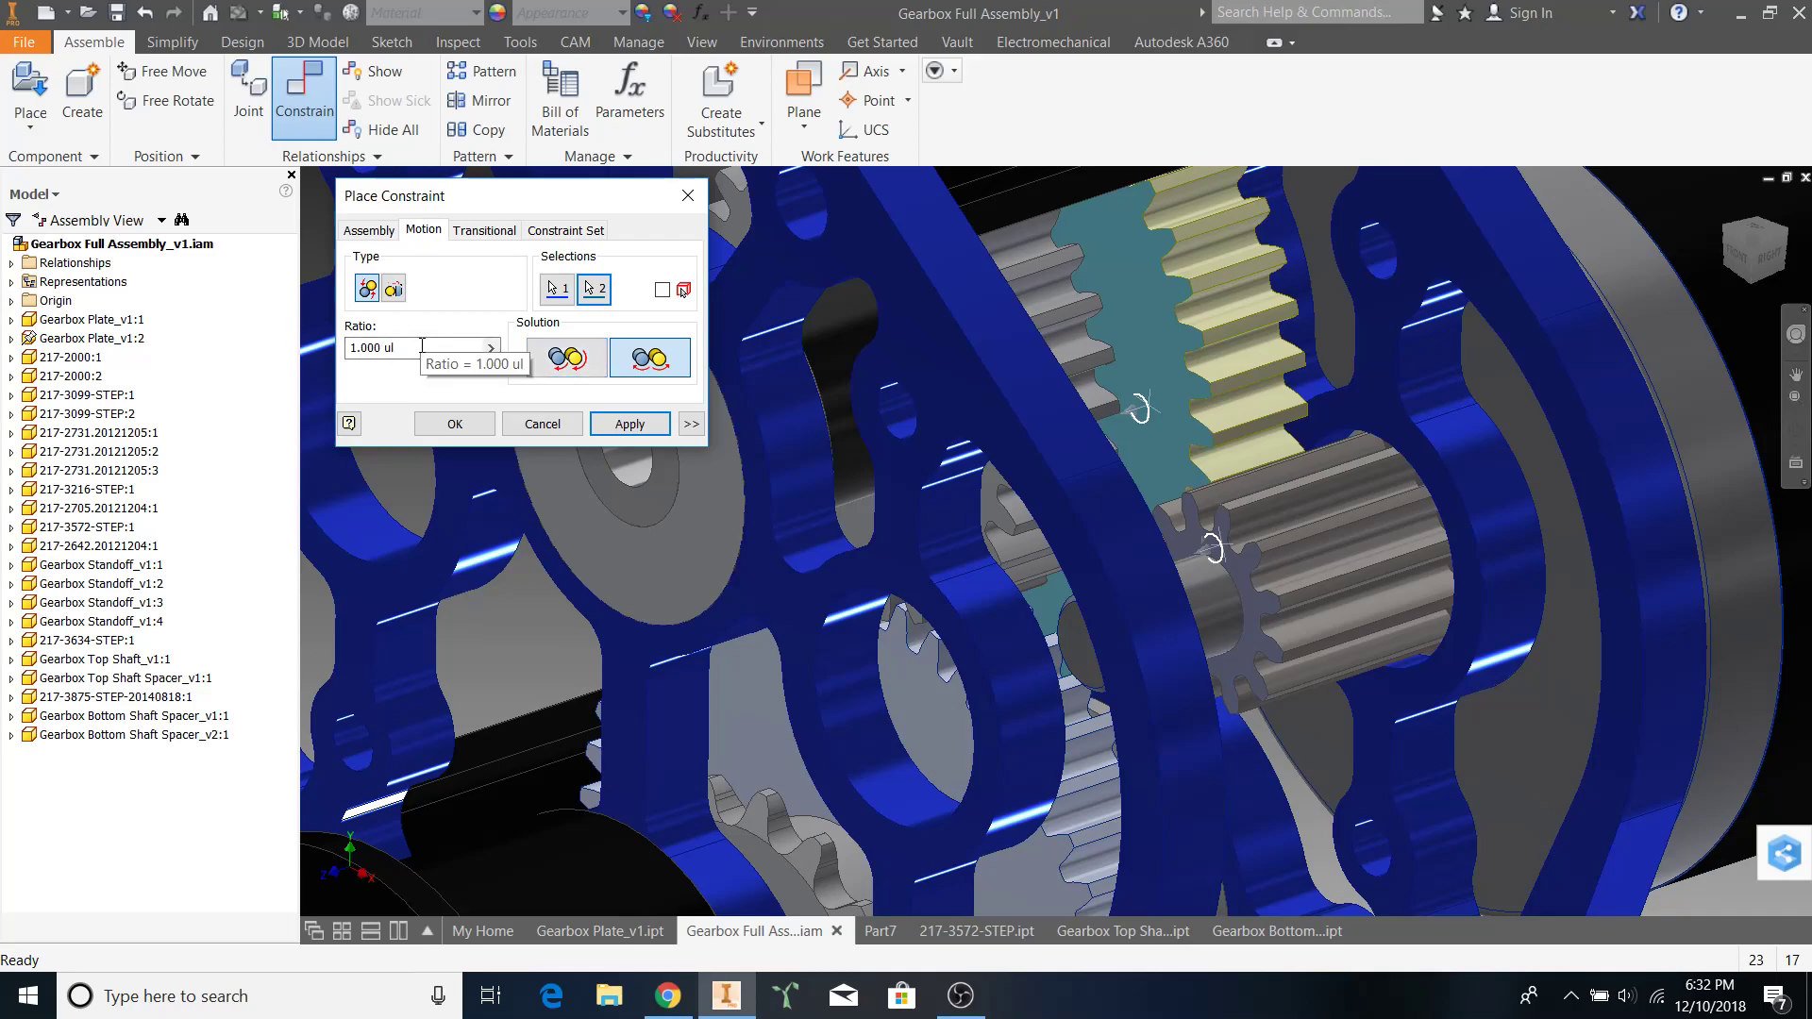
pyautogui.moveTo(419, 348); pyautogui.dragTo(320, 358)
pyautogui.write('12')
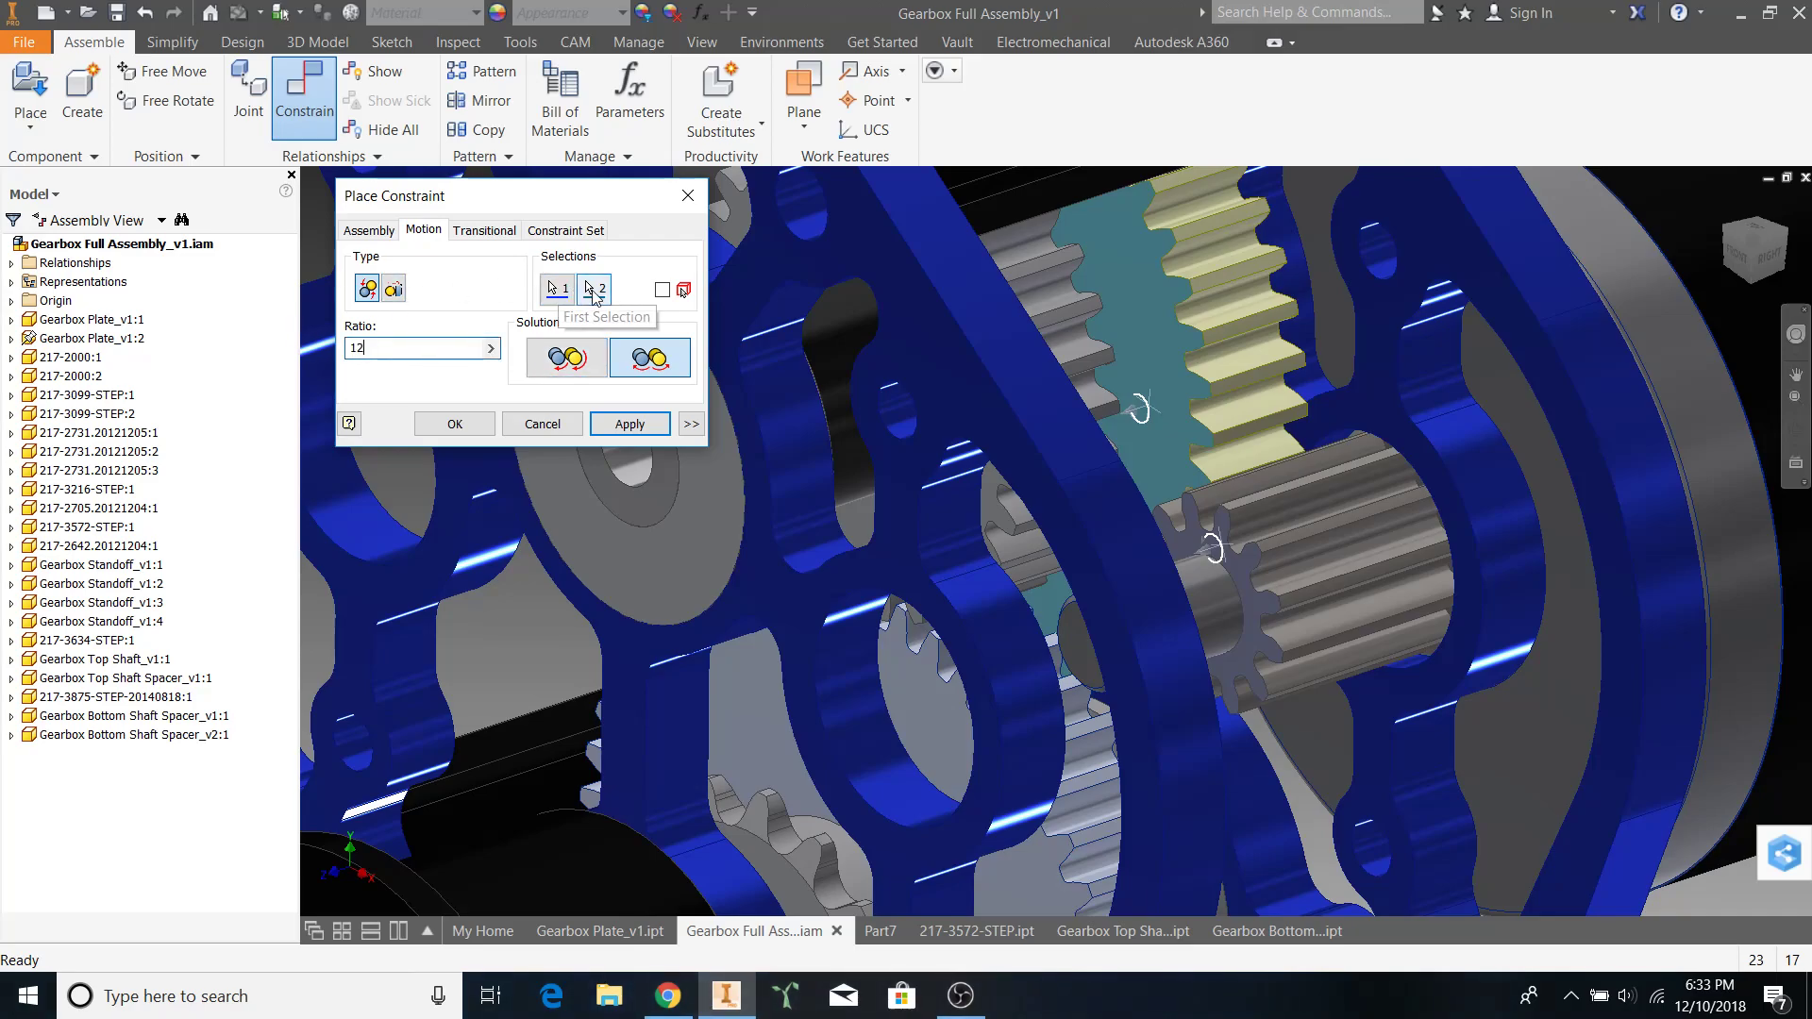
pyautogui.write('/')
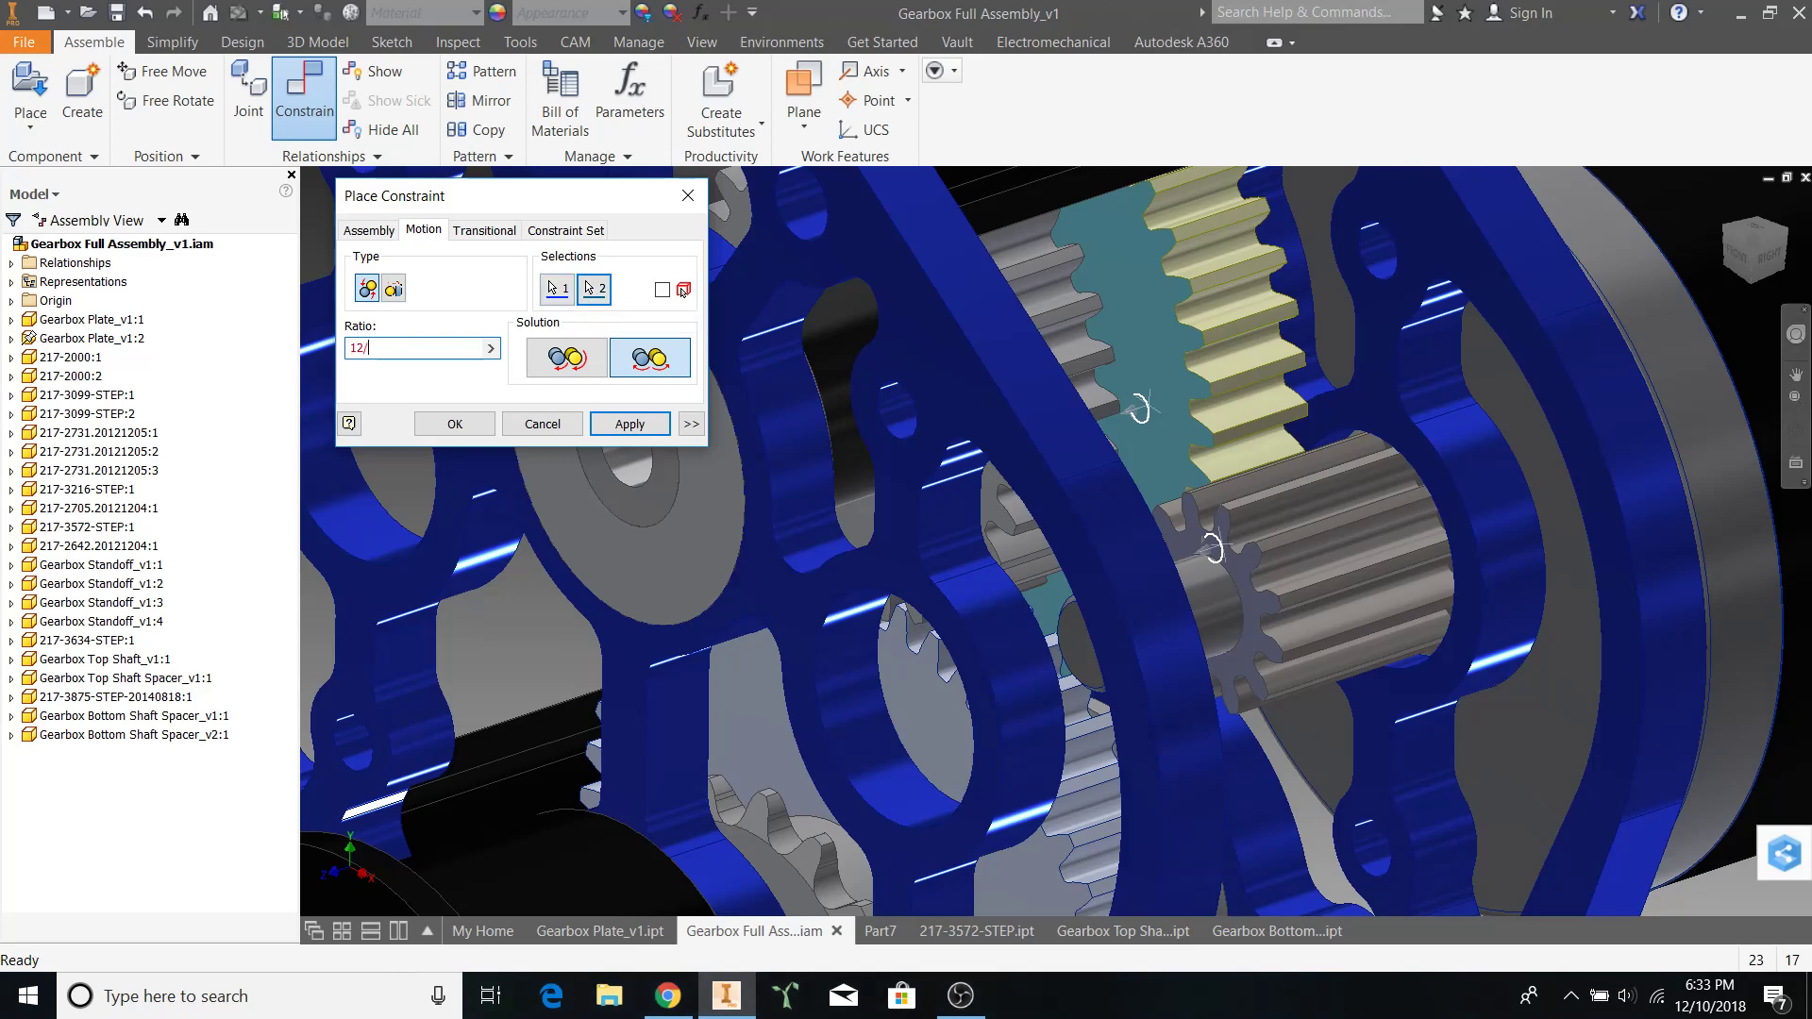
pyautogui.write('42')
pyautogui.moveTo(360, 348)
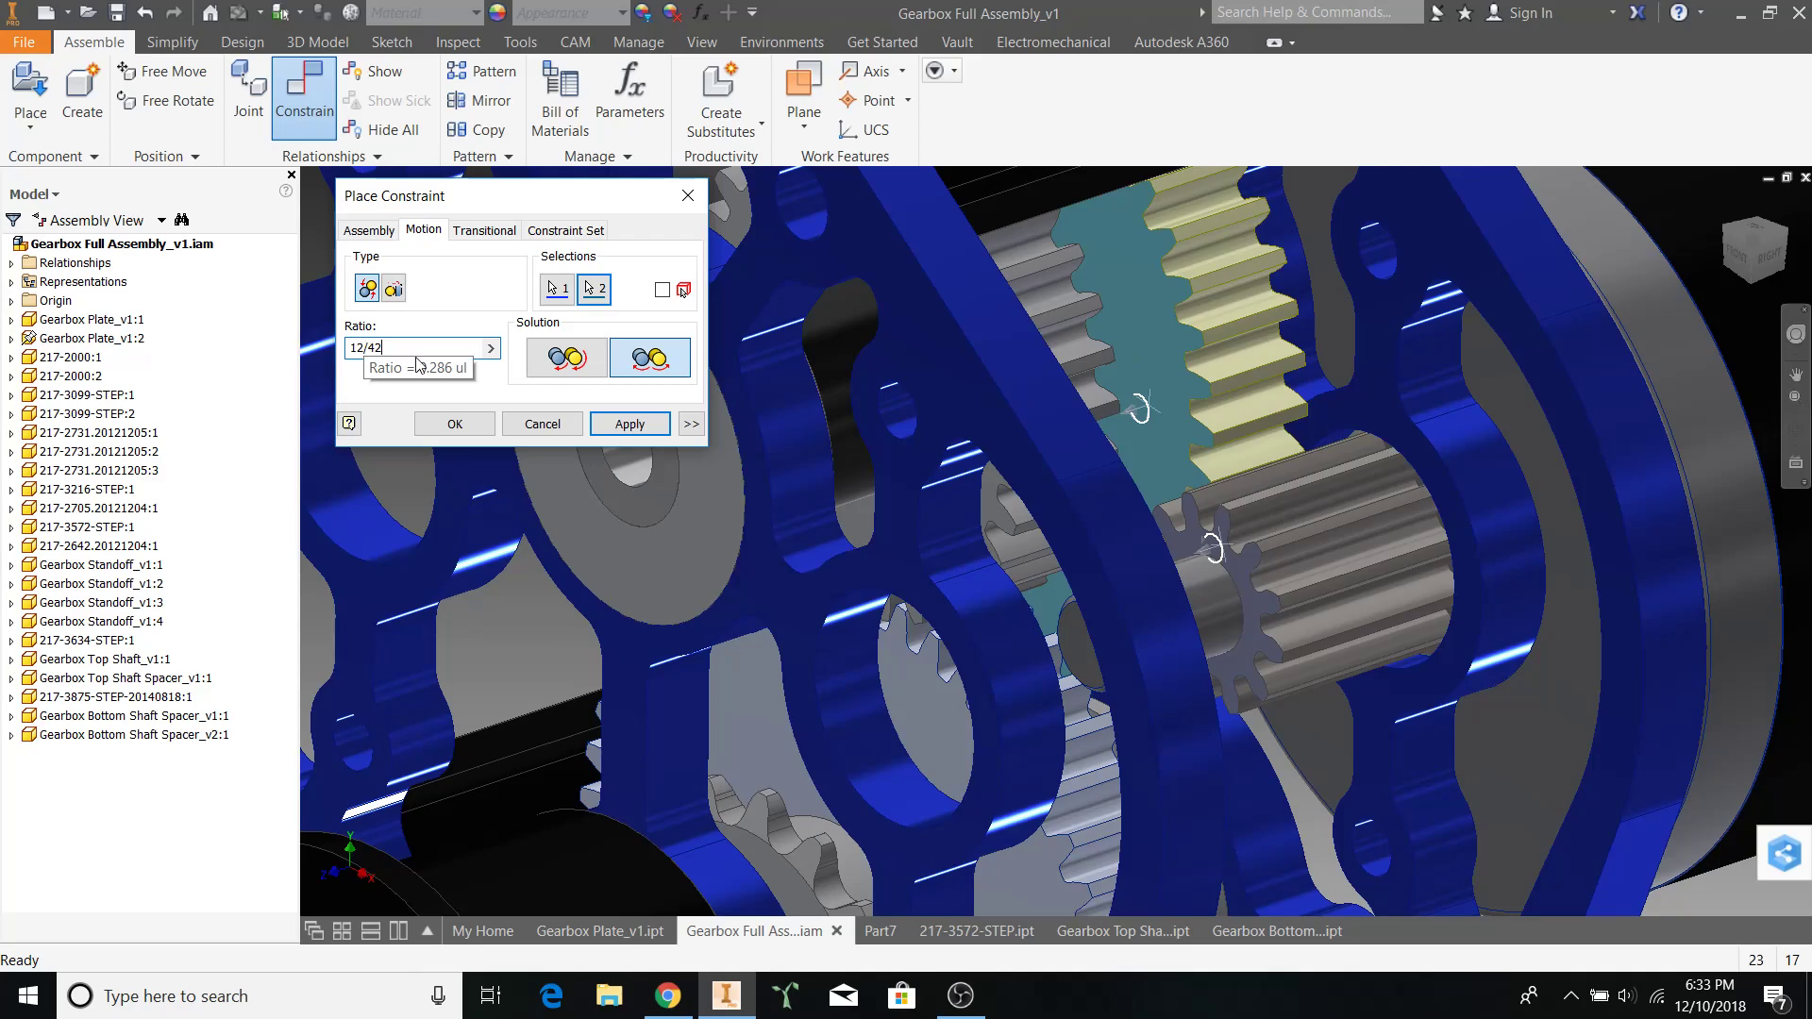
pyautogui.click(614, 425)
pyautogui.click(688, 195)
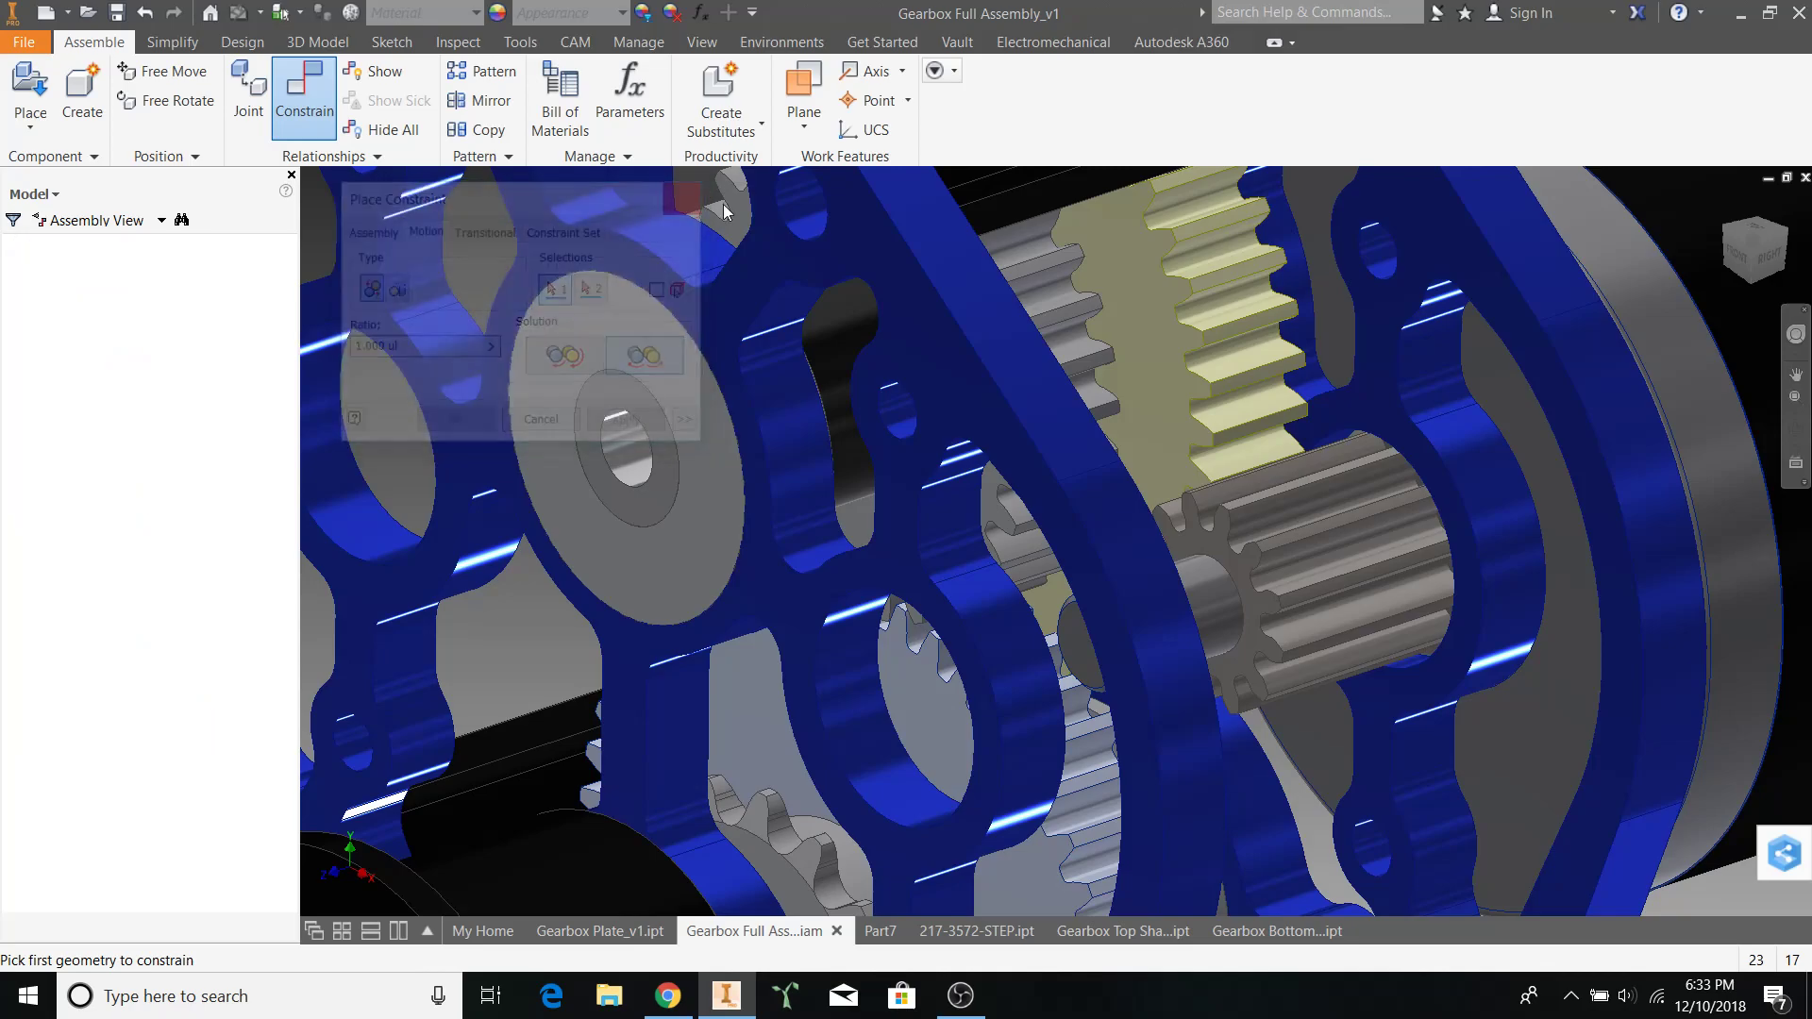
# Apply a rotation motion constraint between the two motor pinions with a ratio of 1 and the forward solution
pyautogui.moveTo(830, 299); pyautogui.dragTo(981, 439, button='middle')
pyautogui.keyDown('shift'); pyautogui.moveTo(868, 438); pyautogui.dragTo(1147, 453, button='middle'); pyautogui.keyUp('shift')
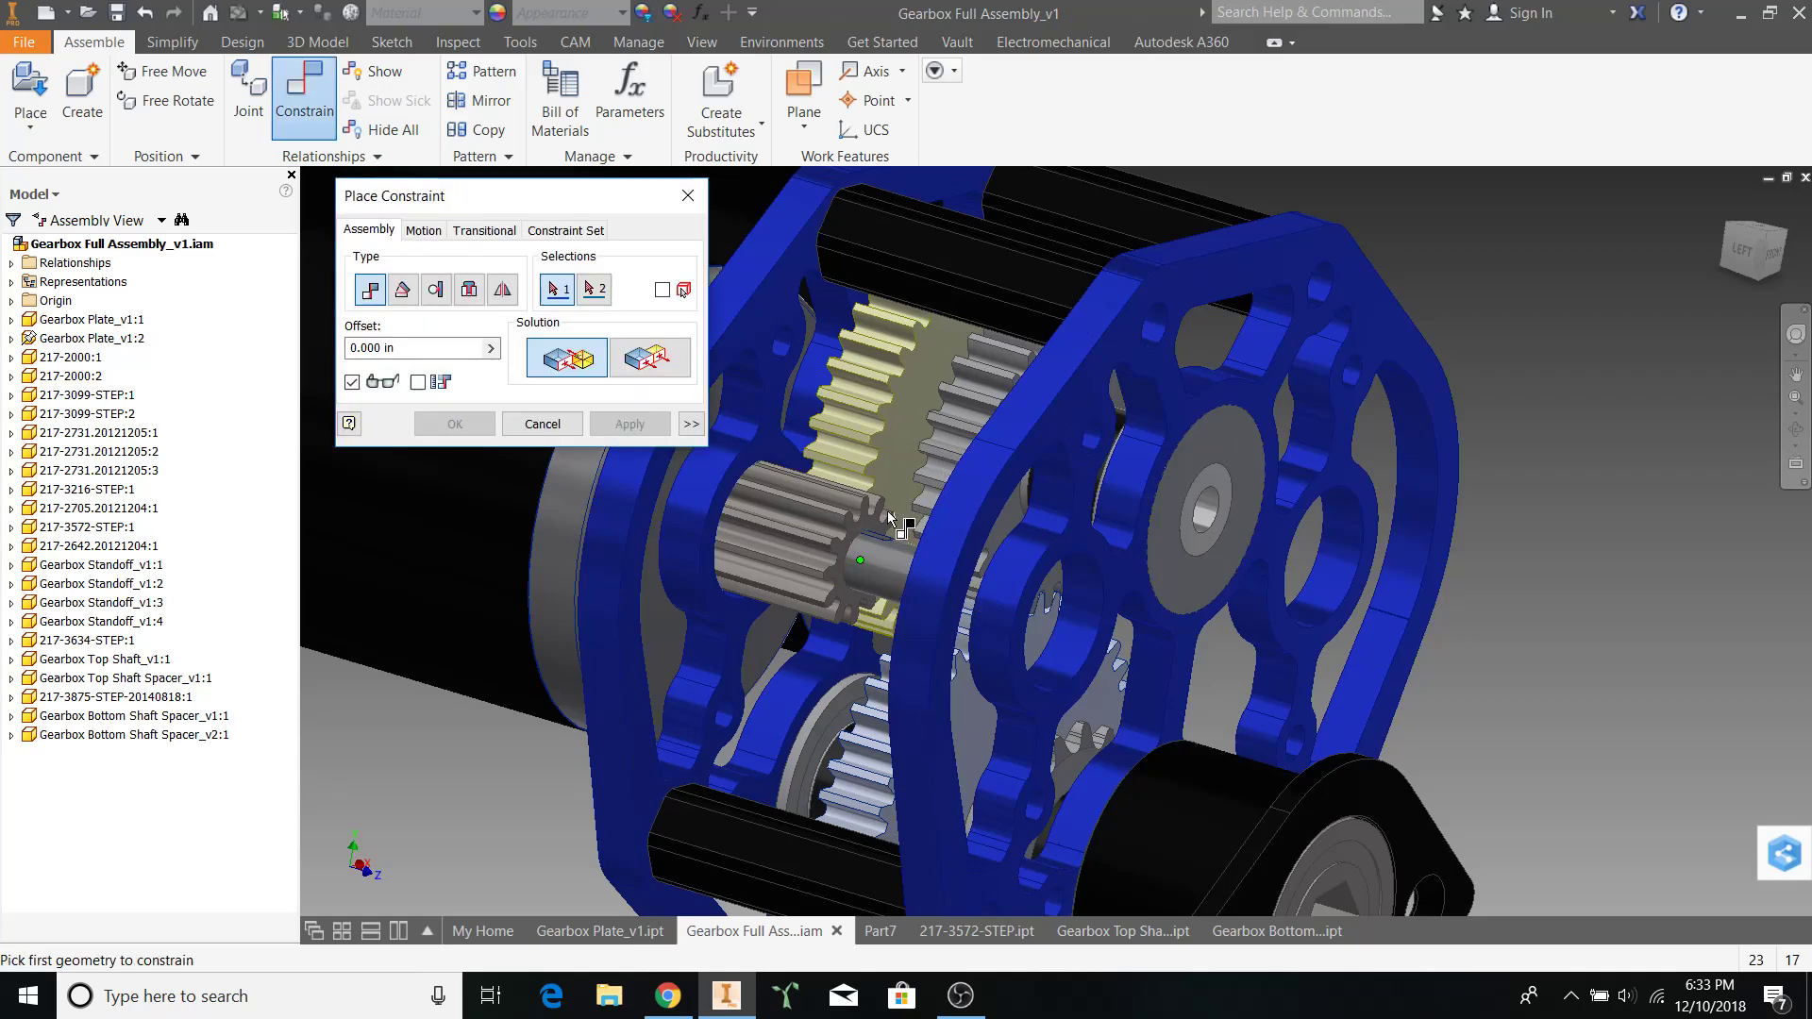
pyautogui.click(419, 232)
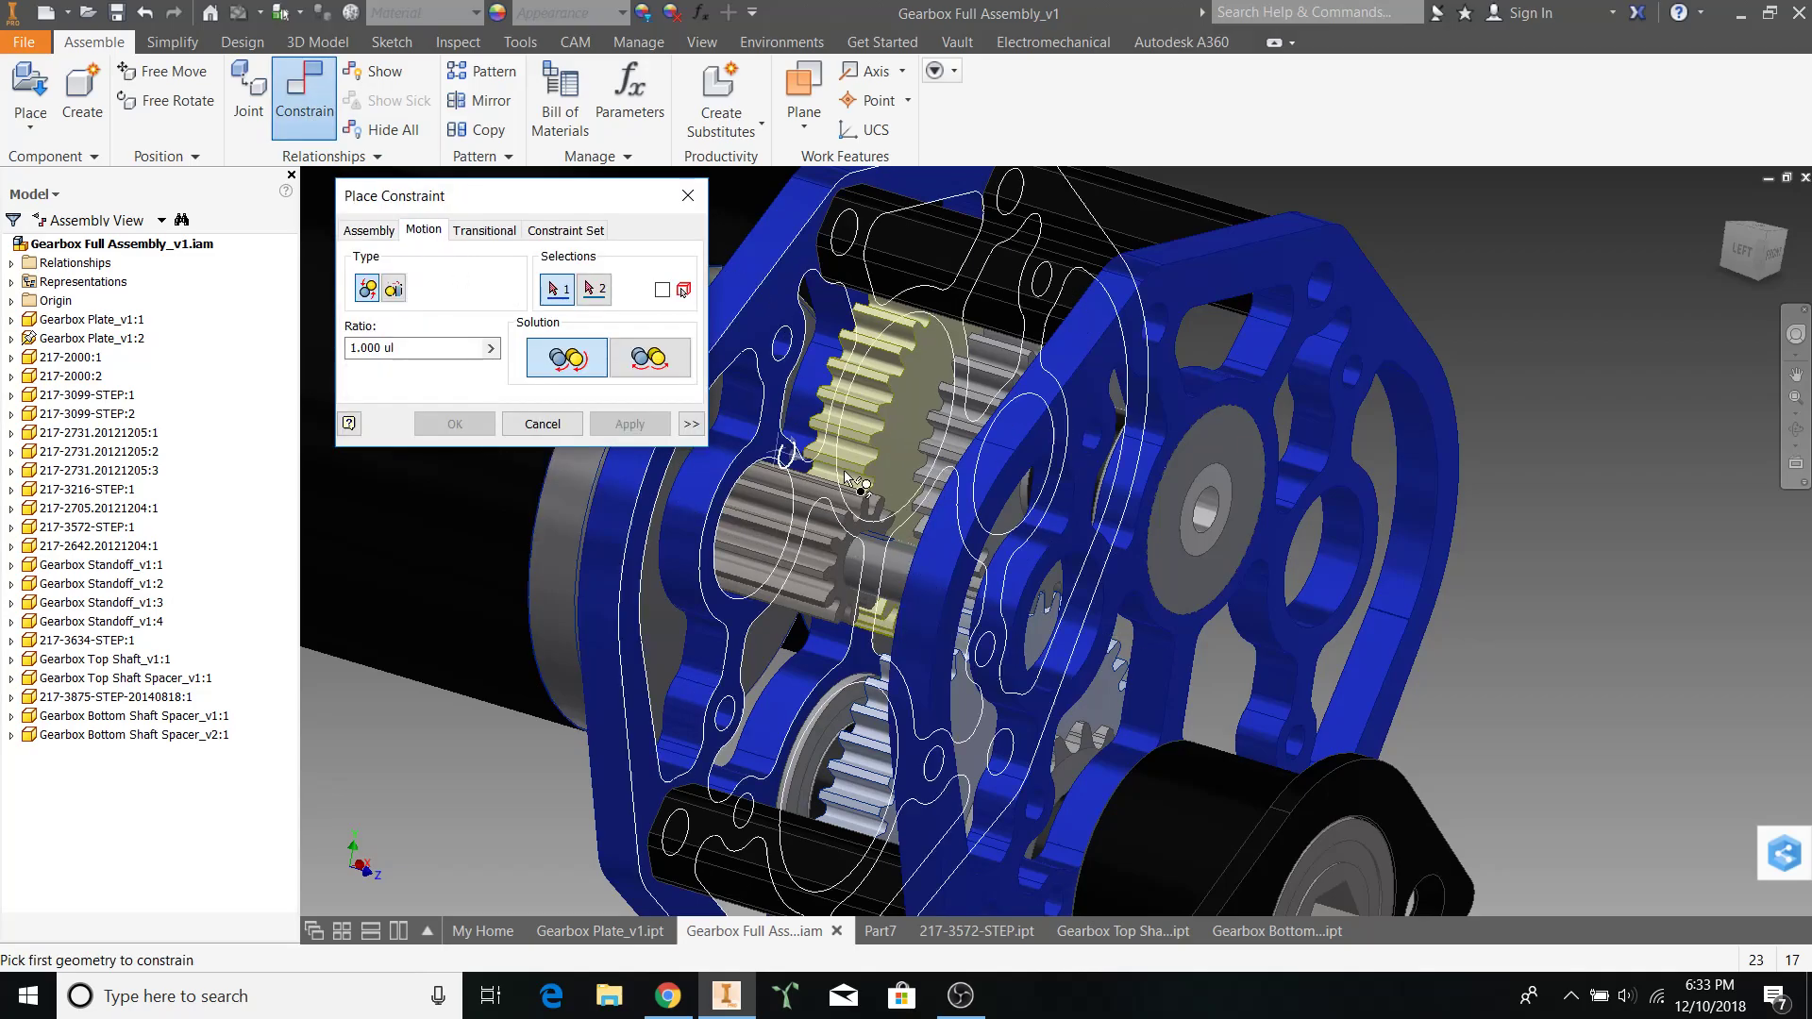
pyautogui.scroll(2, 865, 525)
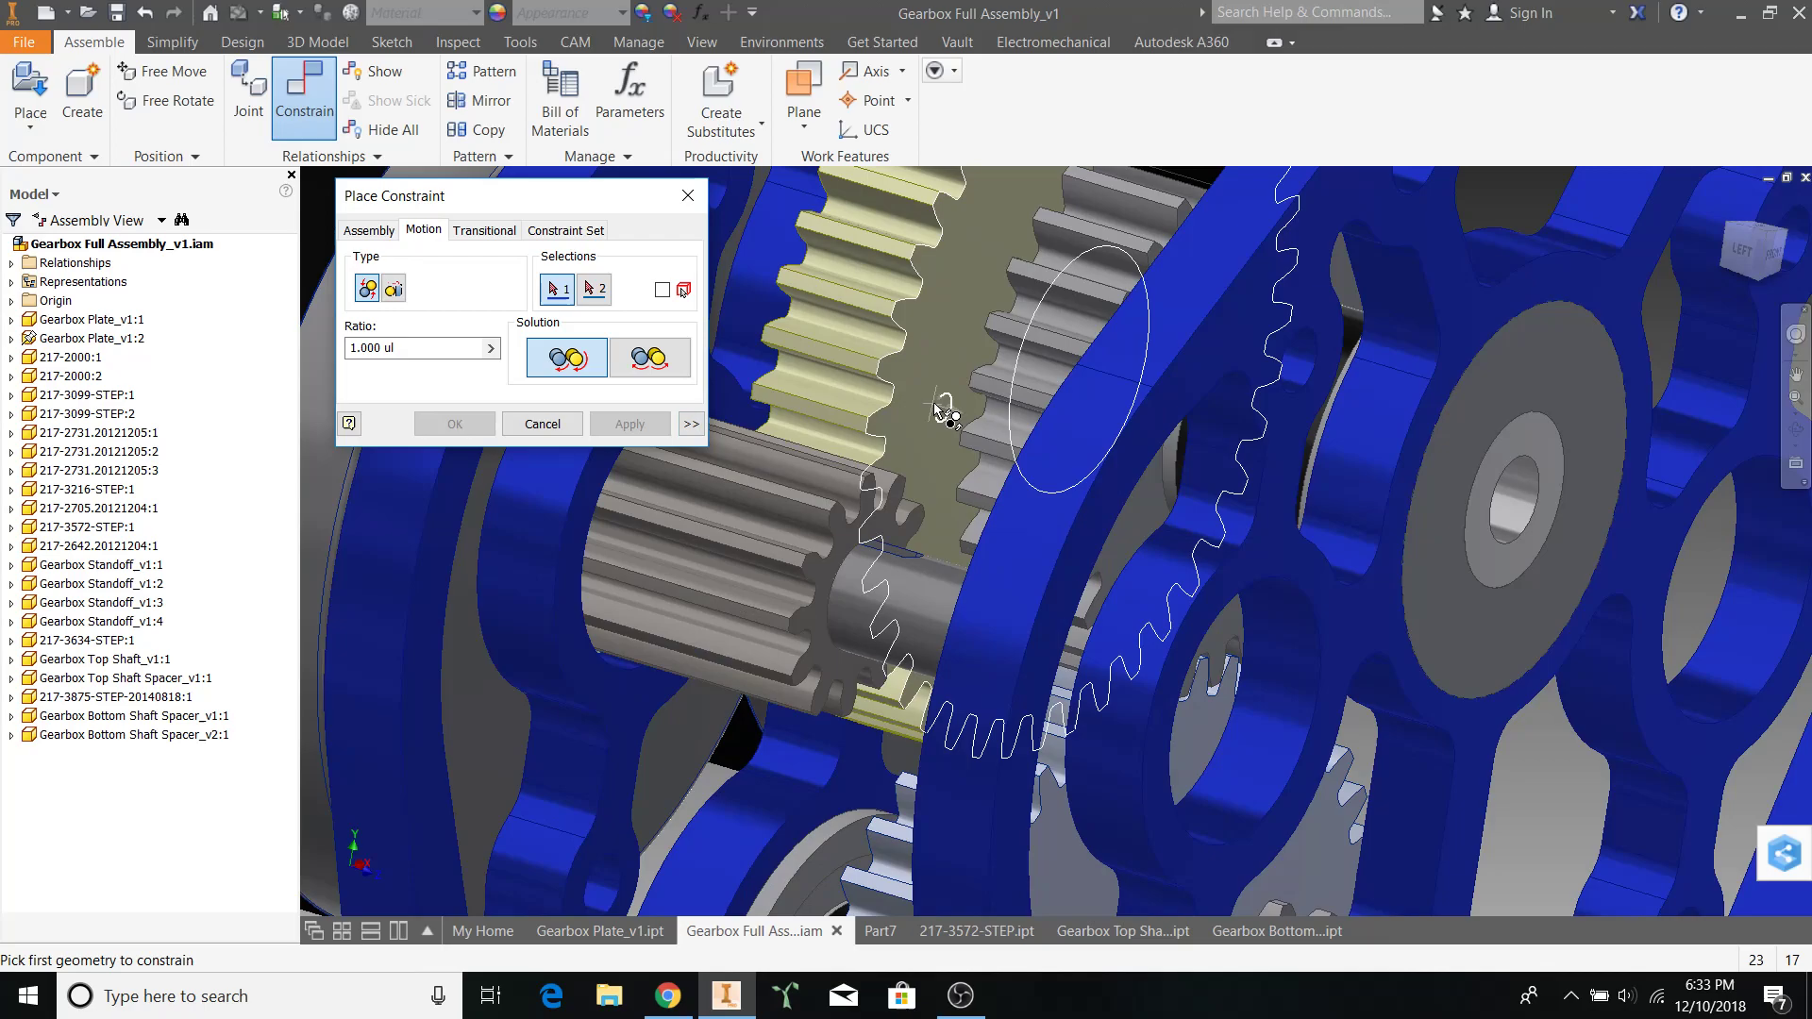
pyautogui.scroll(-2, 935, 401)
pyautogui.moveTo(934, 401)
pyautogui.keyDown('shift'); pyautogui.mouseDown(button='middle')
pyautogui.moveTo(873, 427)
pyautogui.moveTo(849, 406)
pyautogui.moveTo(903, 406)
pyautogui.mouseUp(button='middle'); pyautogui.keyUp('shift')
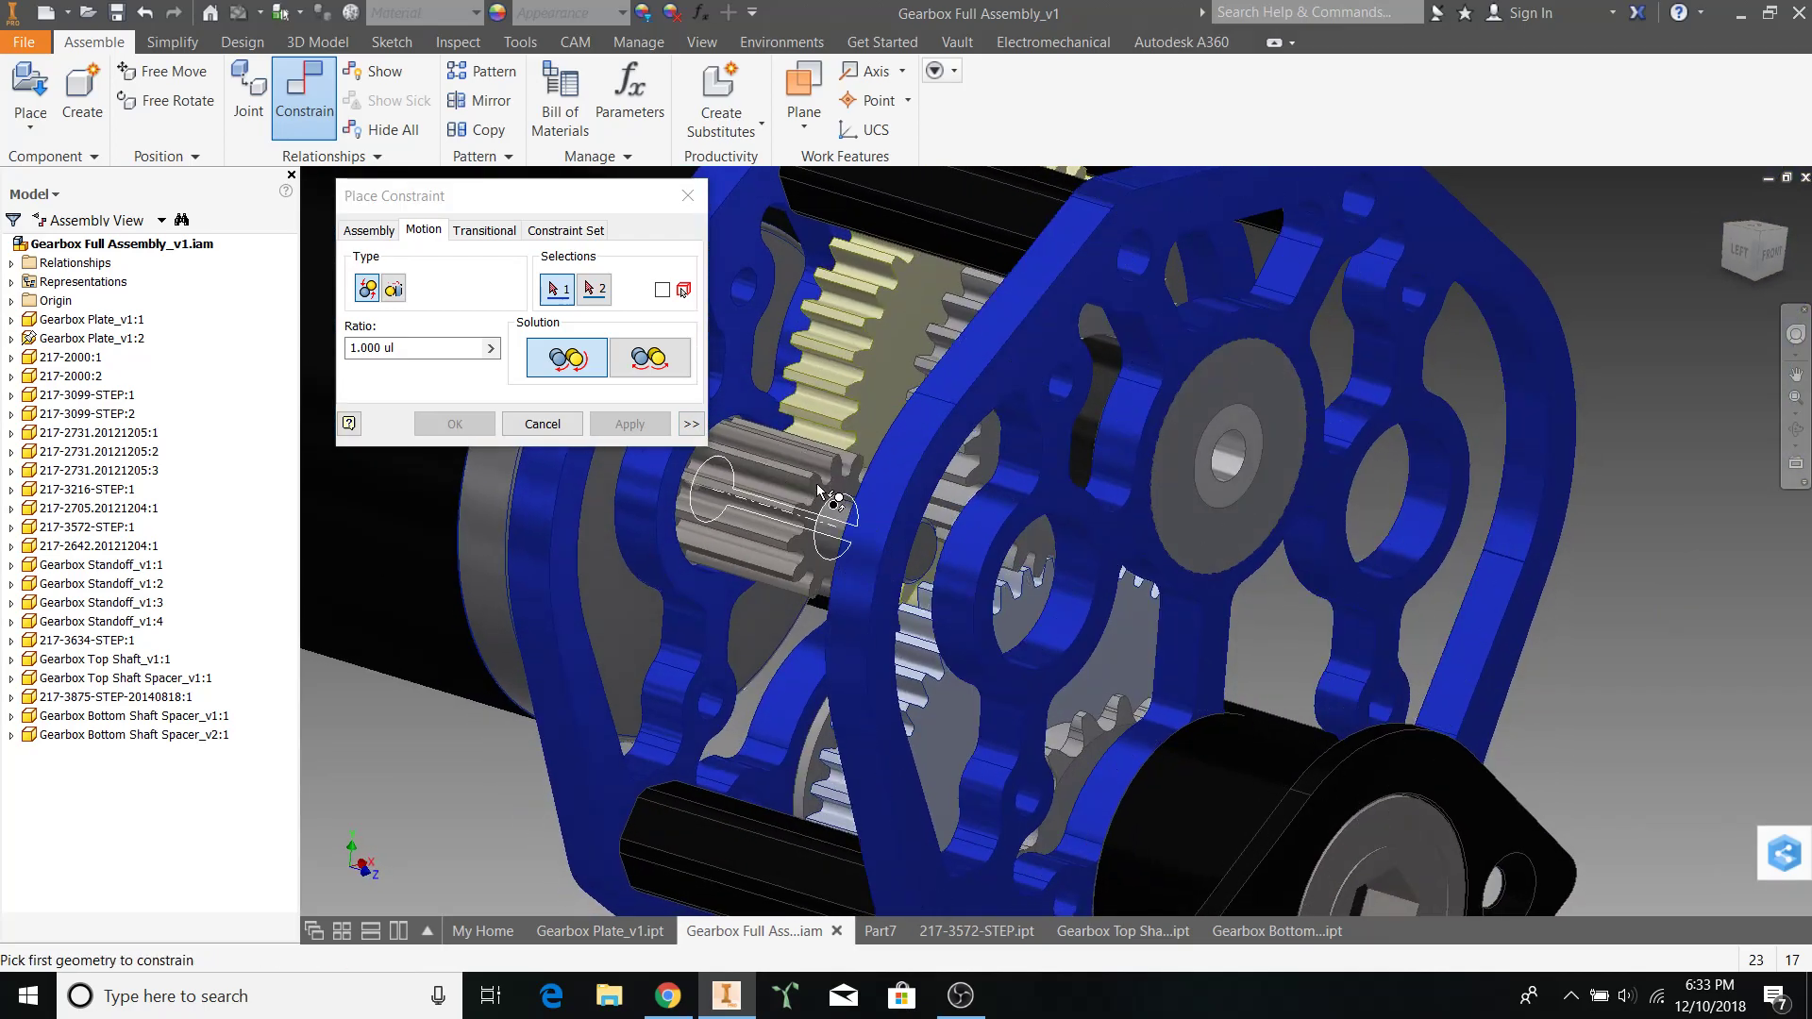
pyautogui.keyDown('shift'); pyautogui.moveTo(812, 462); pyautogui.dragTo(1301, 481, button='middle'); pyautogui.keyUp('shift')
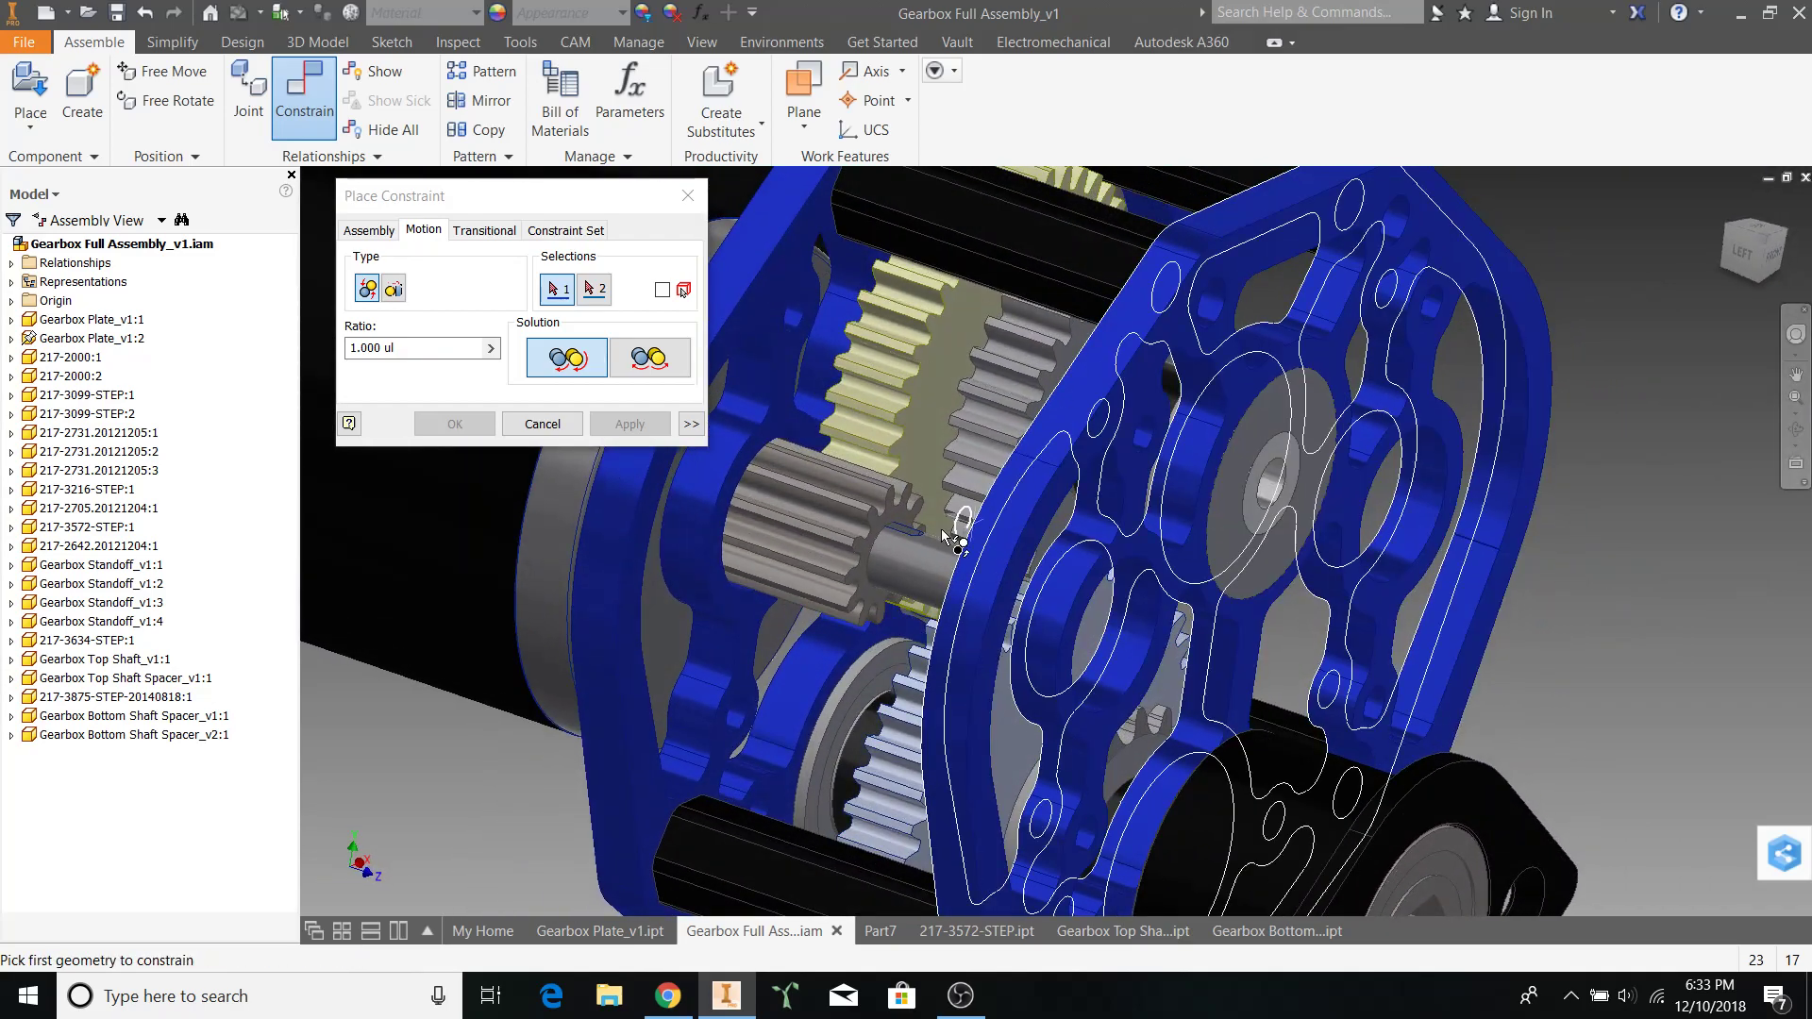
pyautogui.scroll(4, 897, 515)
pyautogui.click(830, 510)
pyautogui.keyDown('shift'); pyautogui.moveTo(873, 500); pyautogui.dragTo(1137, 526, button='middle'); pyautogui.keyUp('shift')
pyautogui.click(1237, 509)
pyautogui.moveTo(685, 544); pyautogui.dragTo(980, 633, button='middle')
pyautogui.keyDown('shift'); pyautogui.moveTo(848, 598); pyautogui.dragTo(929, 566, button='middle'); pyautogui.keyUp('shift')
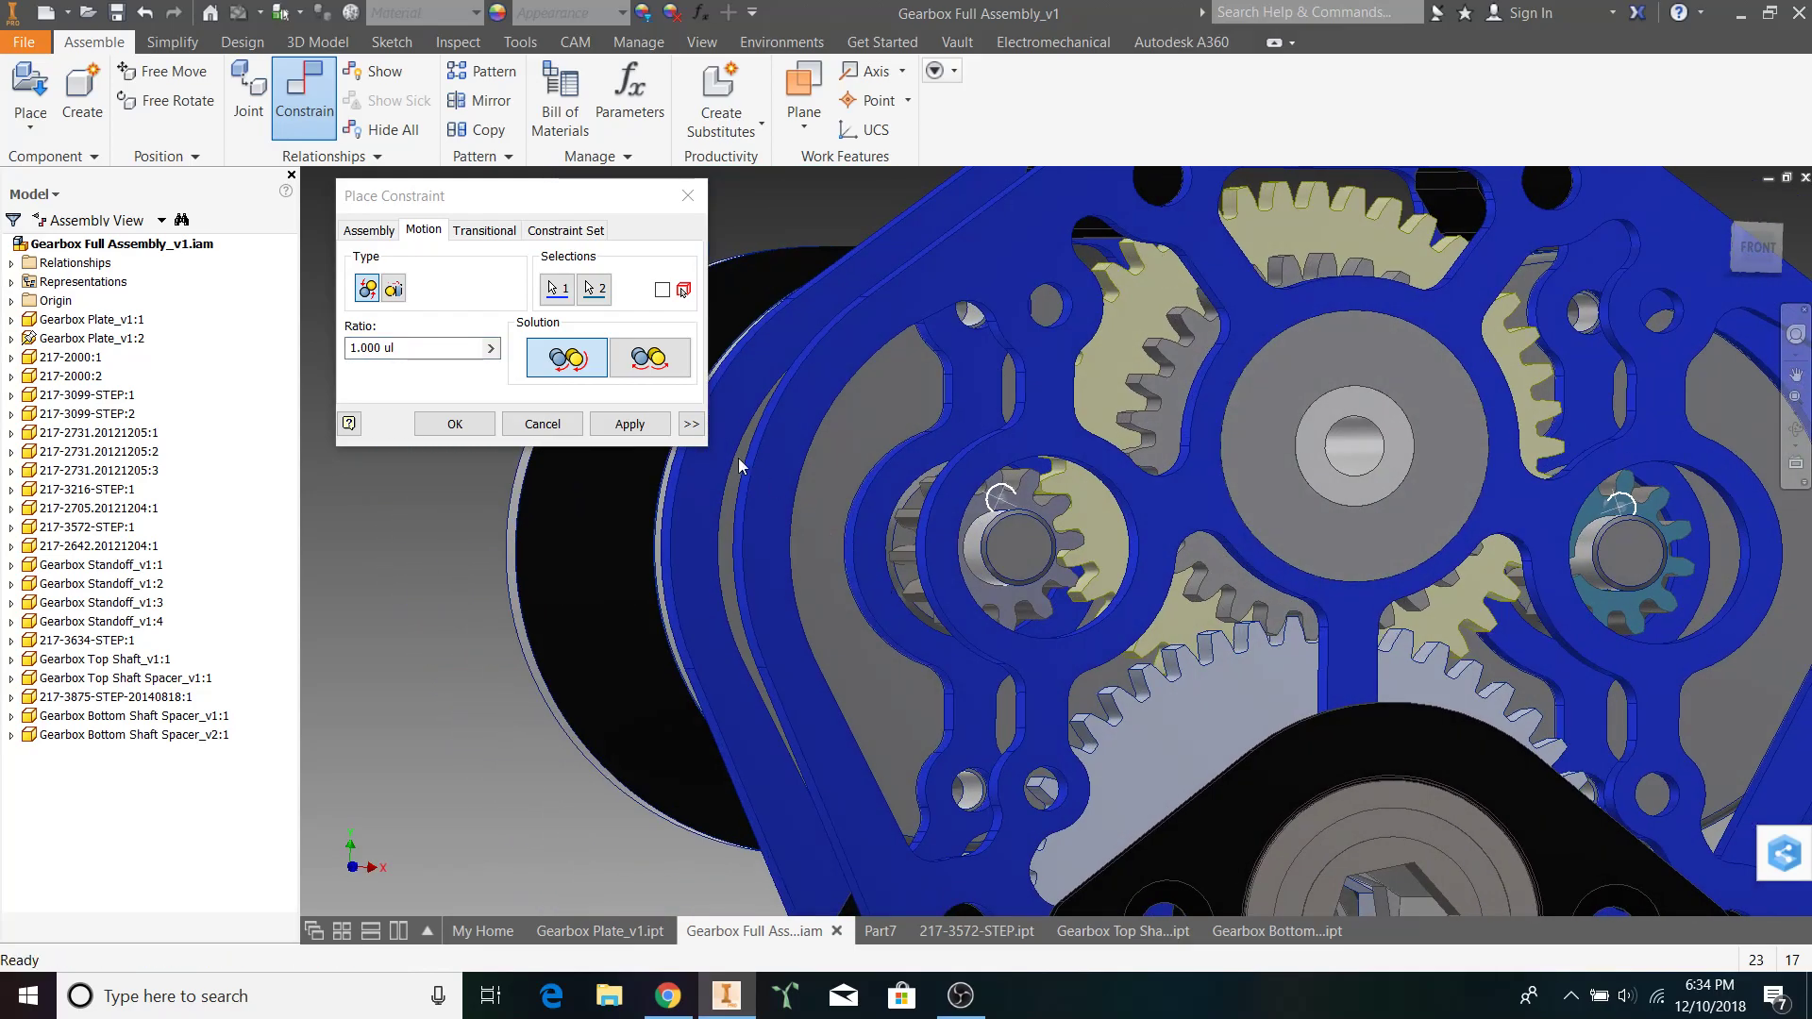
pyautogui.keyDown('shift'); pyautogui.moveTo(692, 487); pyautogui.dragTo(841, 497, button='middle'); pyautogui.keyUp('shift')
pyautogui.click(658, 432)
# Apply a forward rotation motion constraint with a ratio of 1 between the large yellow gear and the grey gear on the same shaft
pyautogui.moveTo(1141, 543); pyautogui.dragTo(881, 554, button='middle')
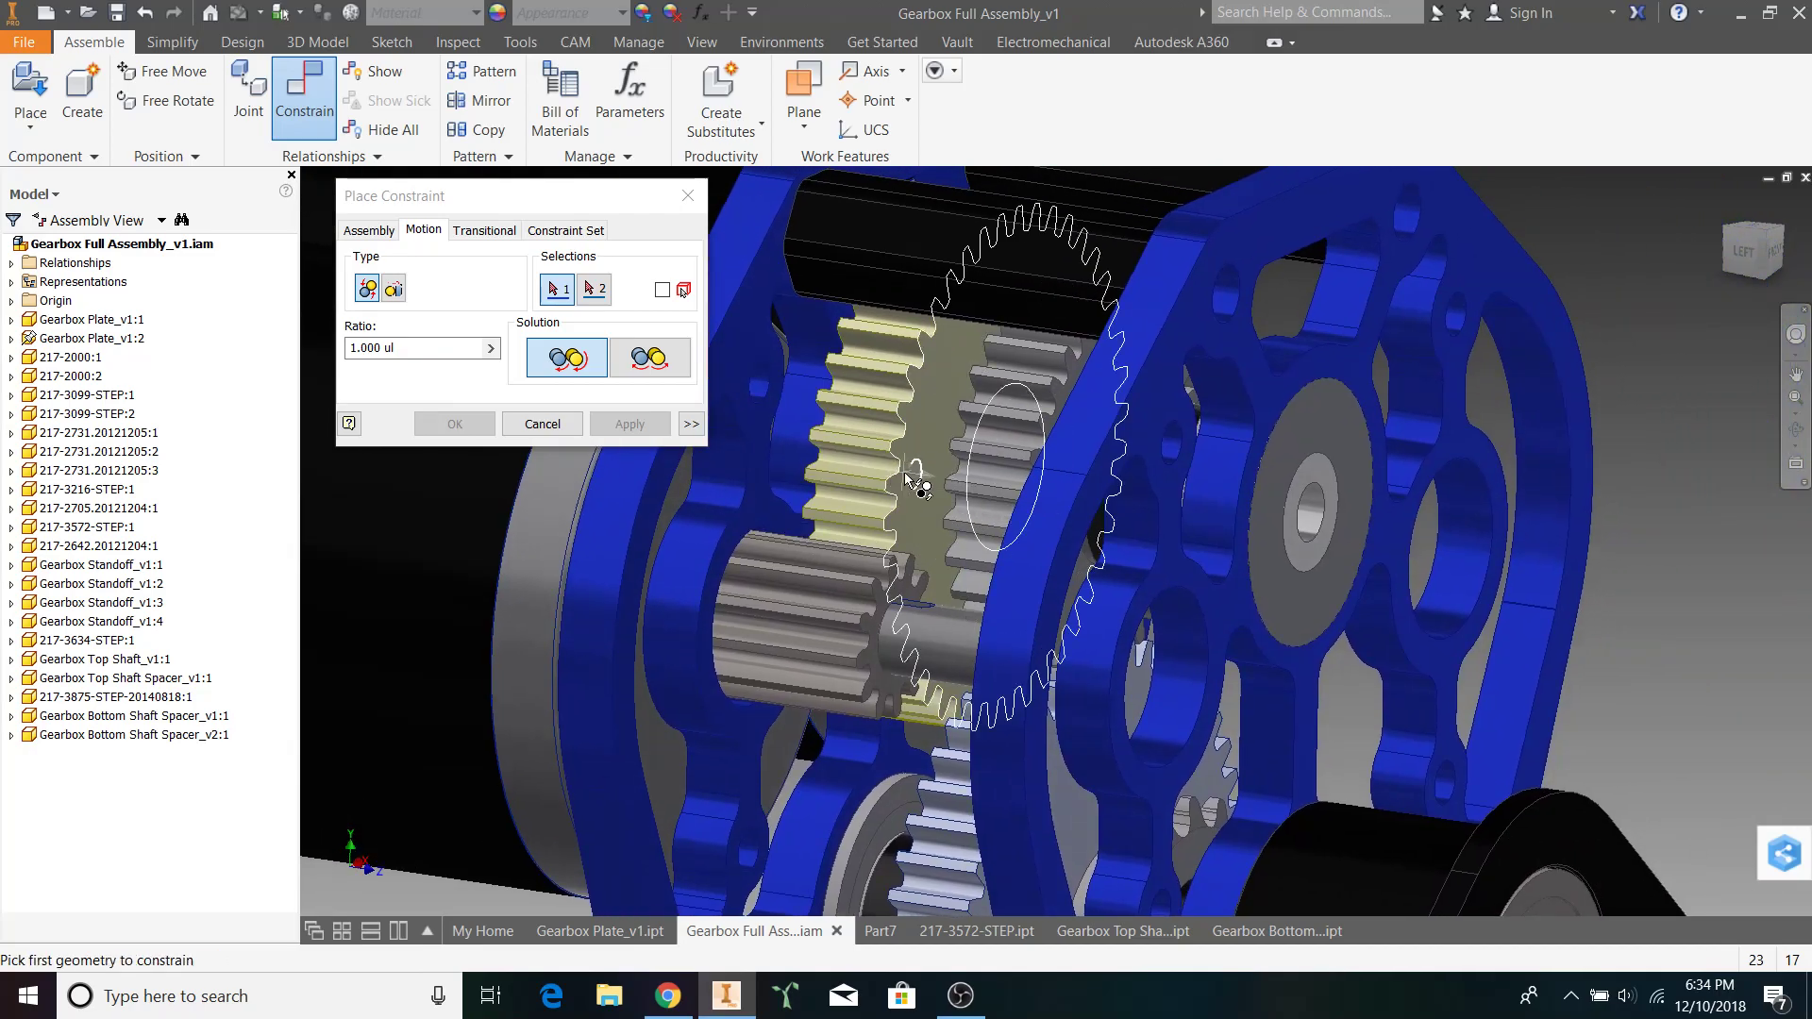
pyautogui.click(908, 478)
pyautogui.keyDown('shift'); pyautogui.moveTo(920, 477); pyautogui.dragTo(942, 446, button='middle'); pyautogui.keyUp('shift')
pyautogui.click(1115, 413)
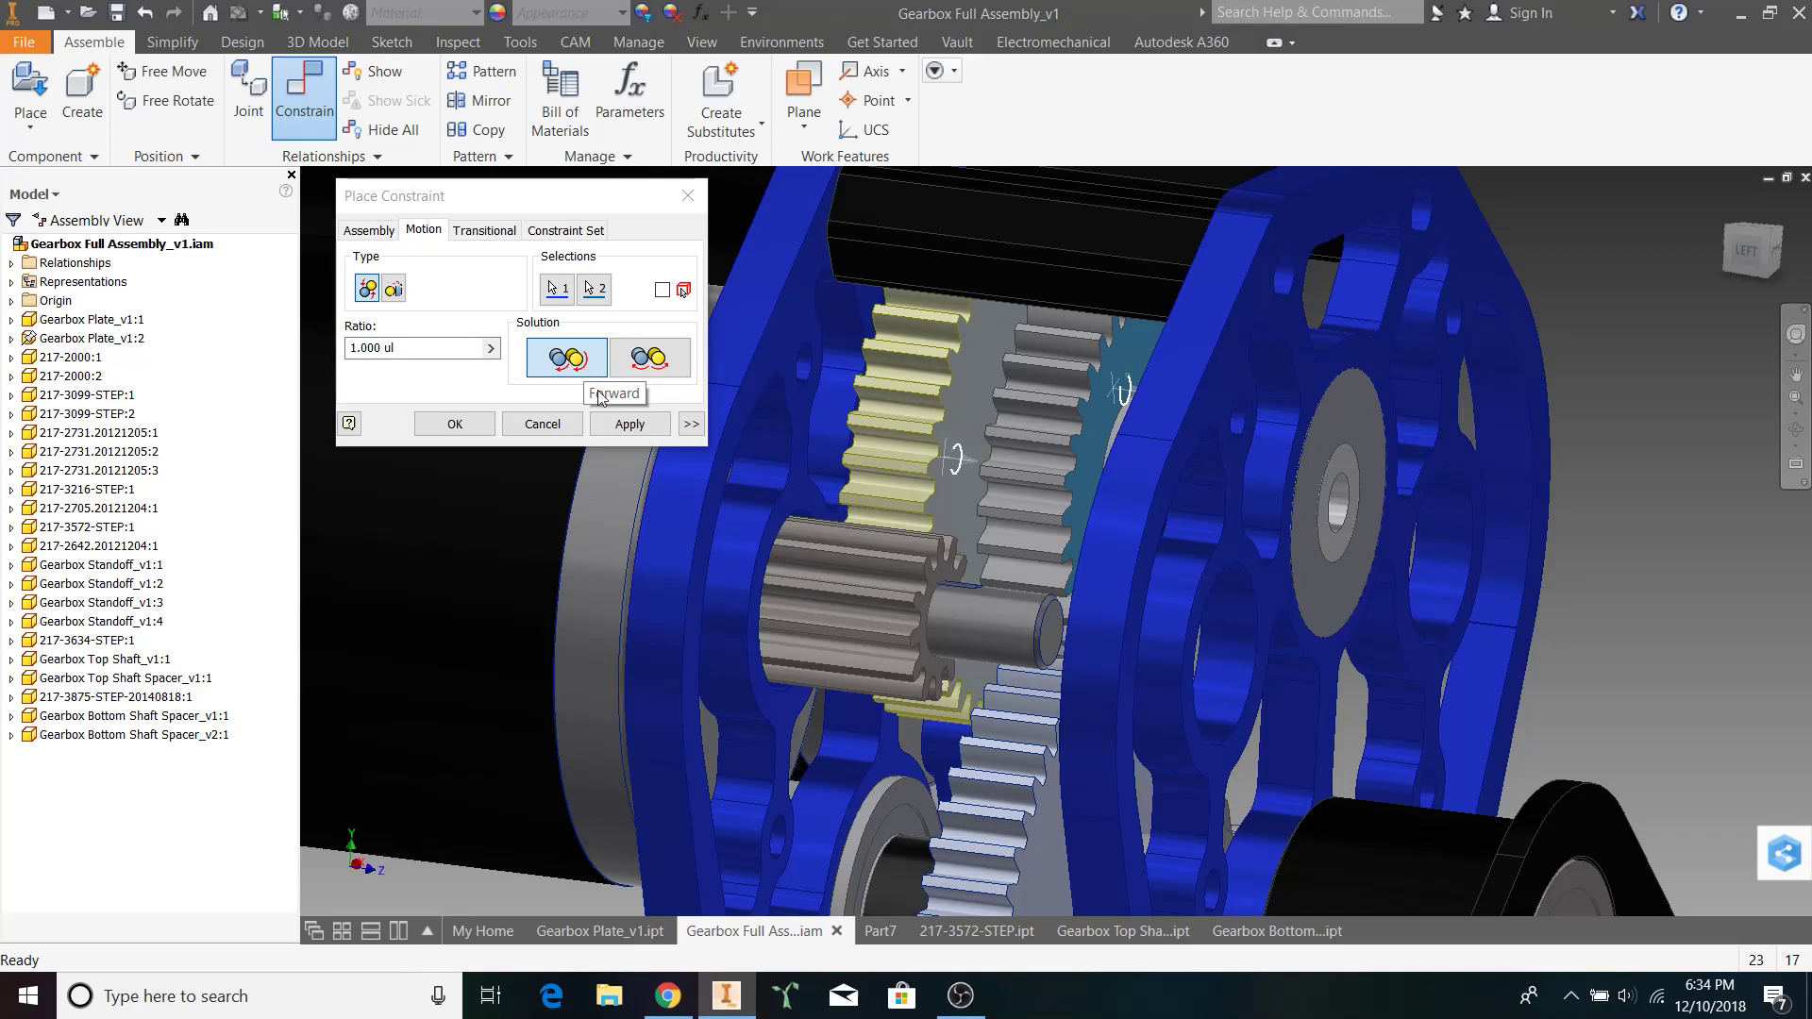
pyautogui.click(621, 426)
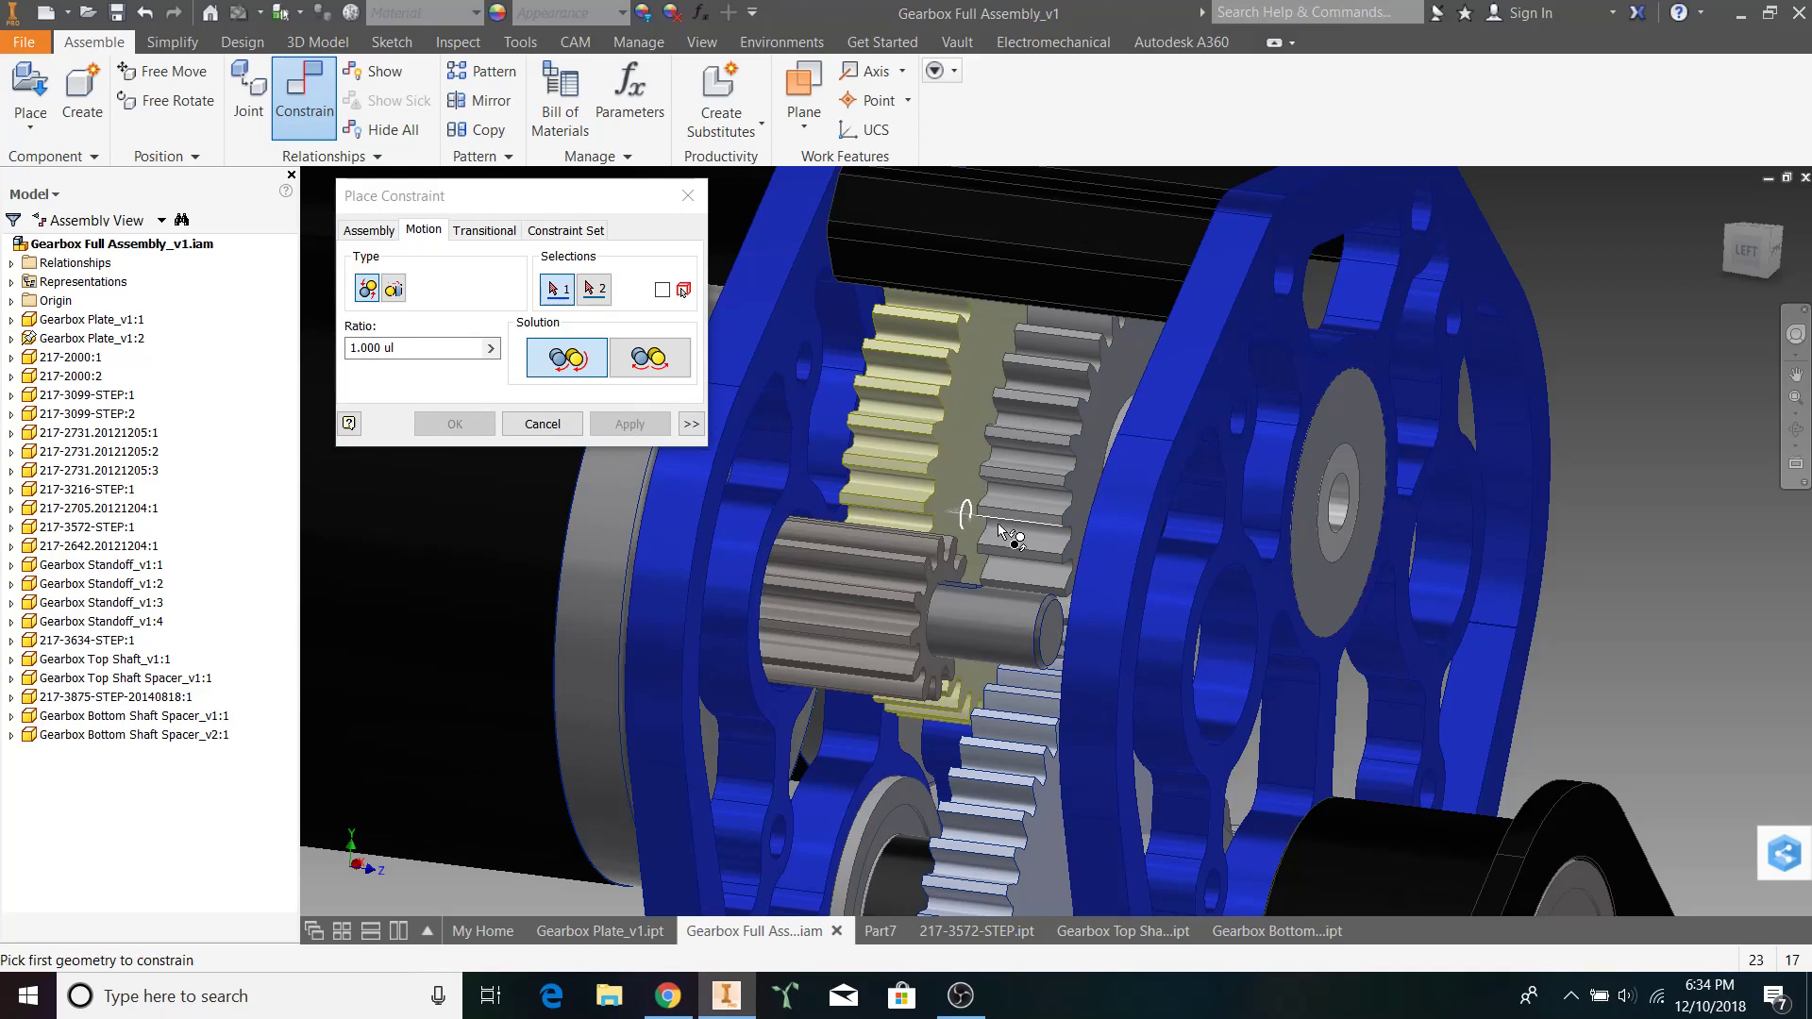
pyautogui.moveTo(957, 543); pyautogui.dragTo(961, 506, button='middle')
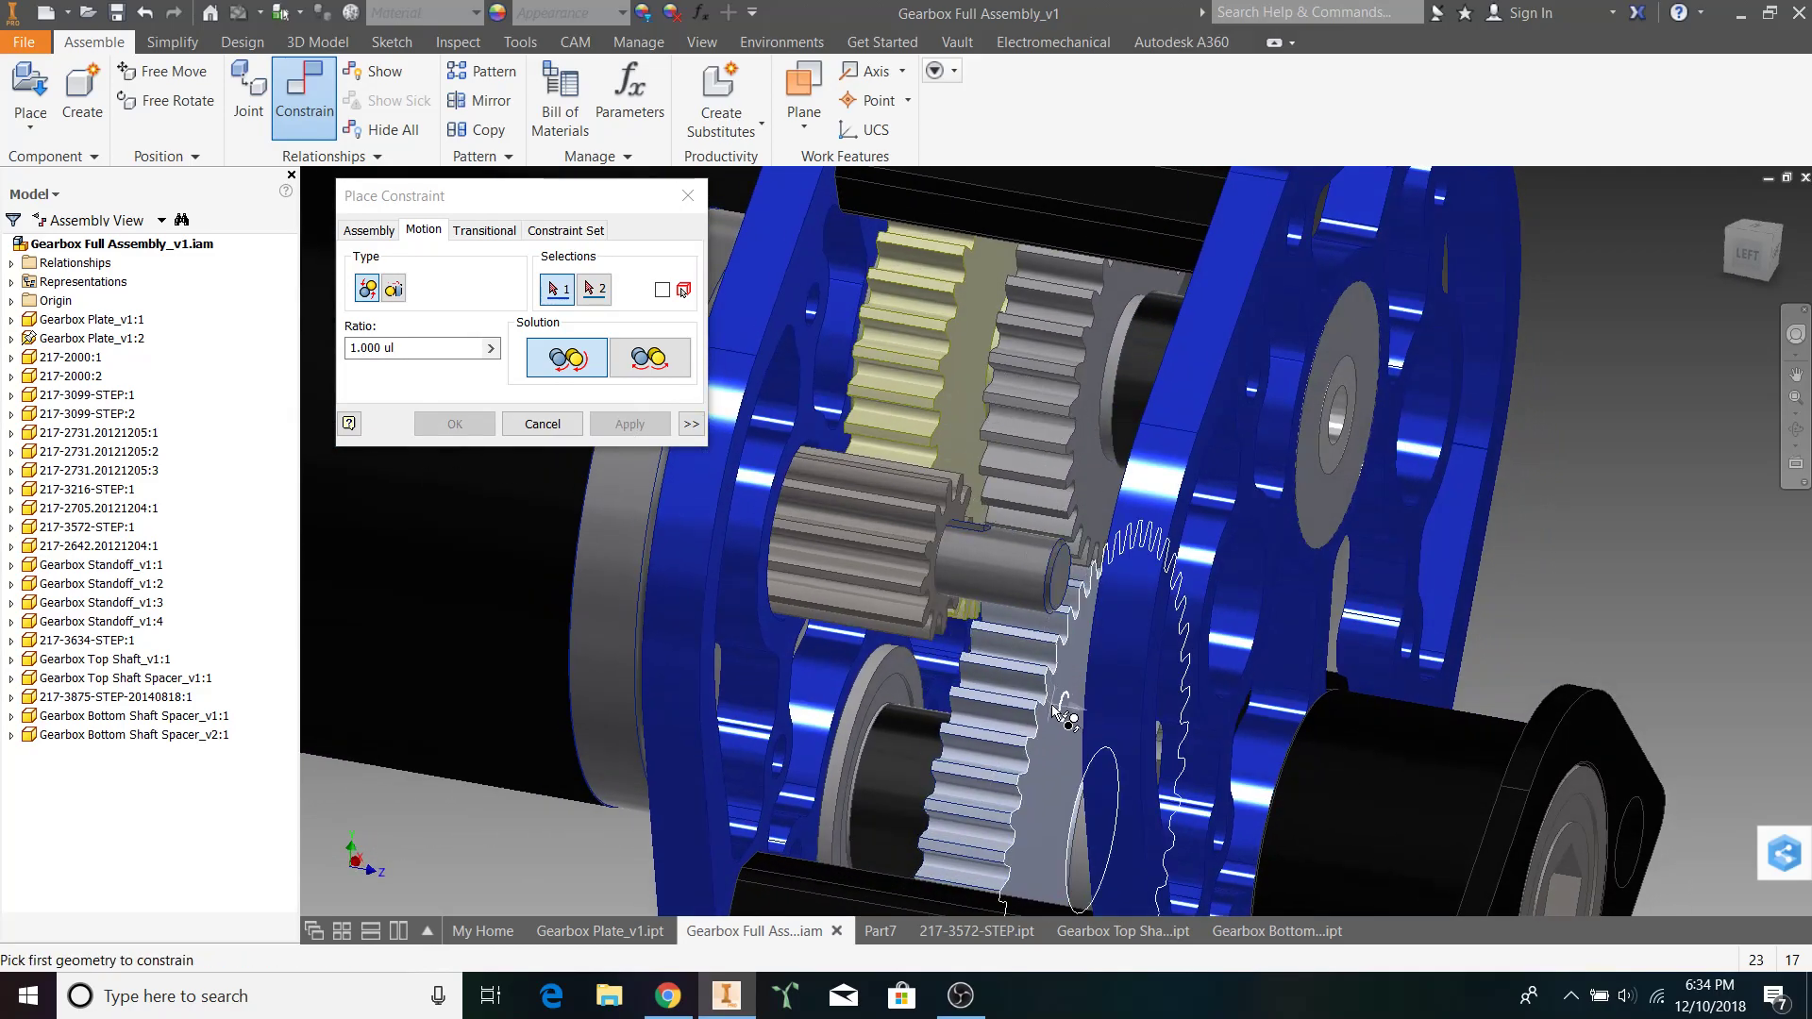
pyautogui.click(1087, 500)
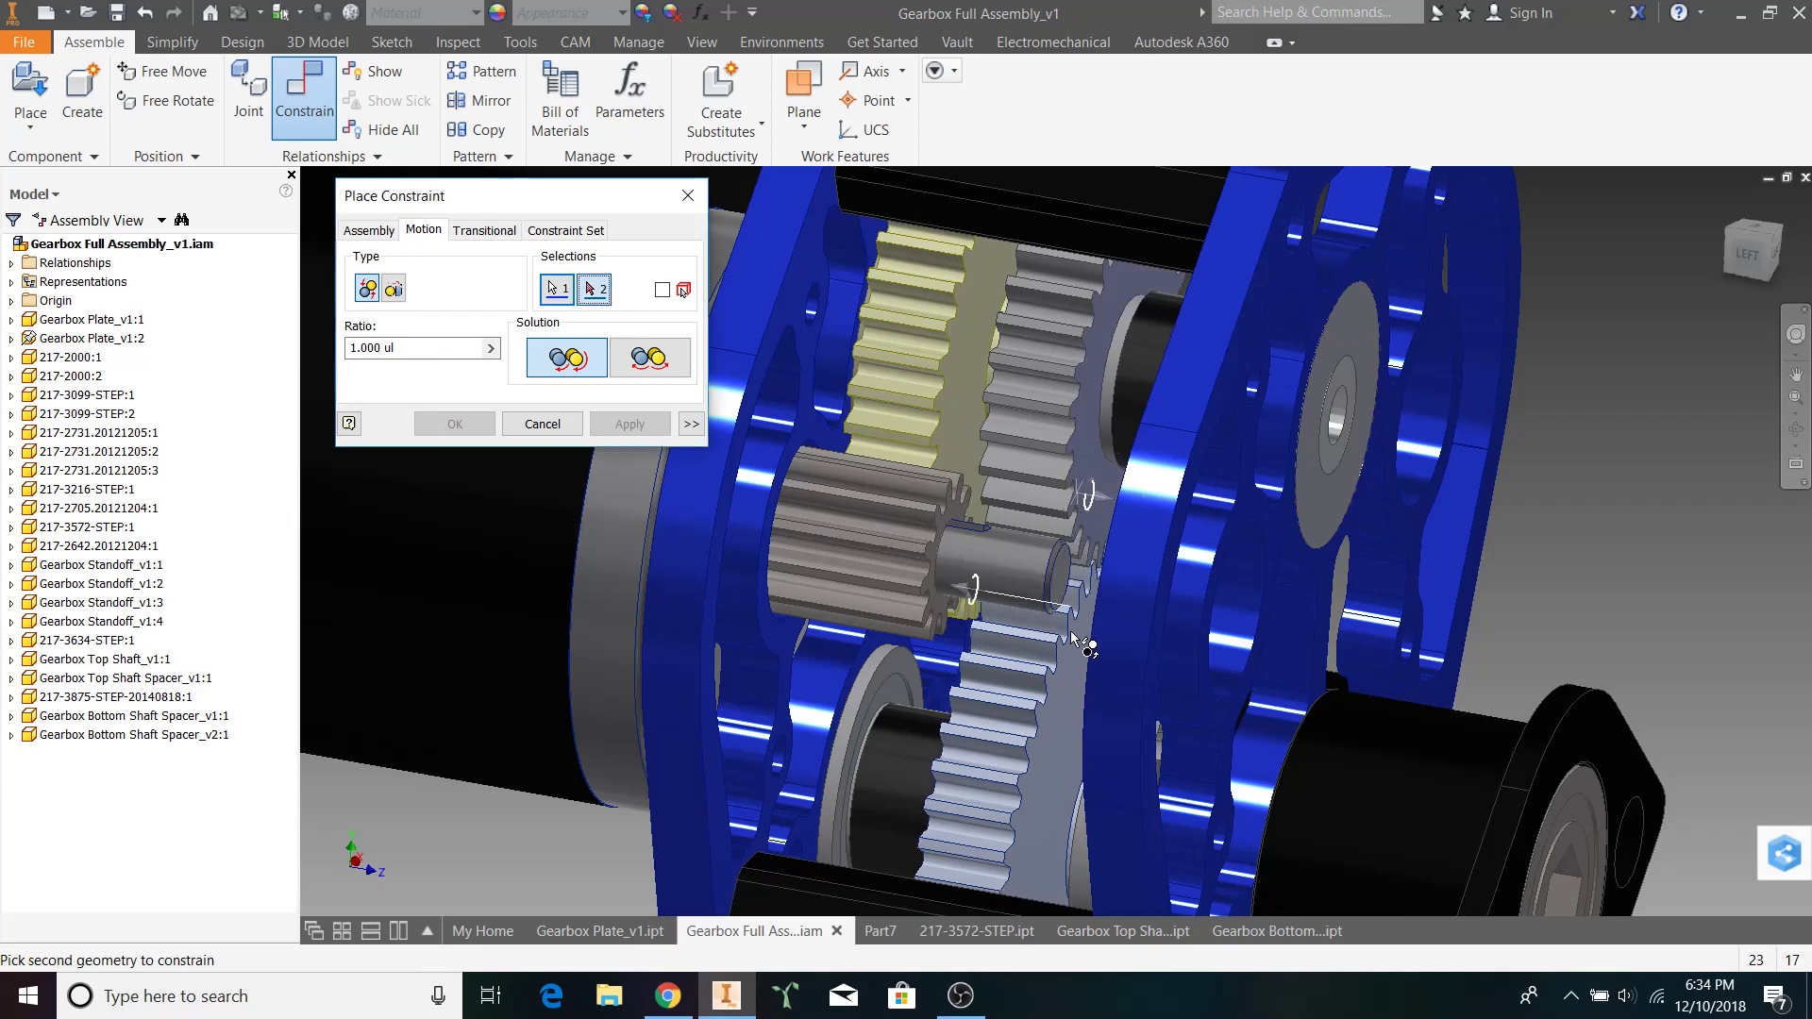
pyautogui.click(1065, 711)
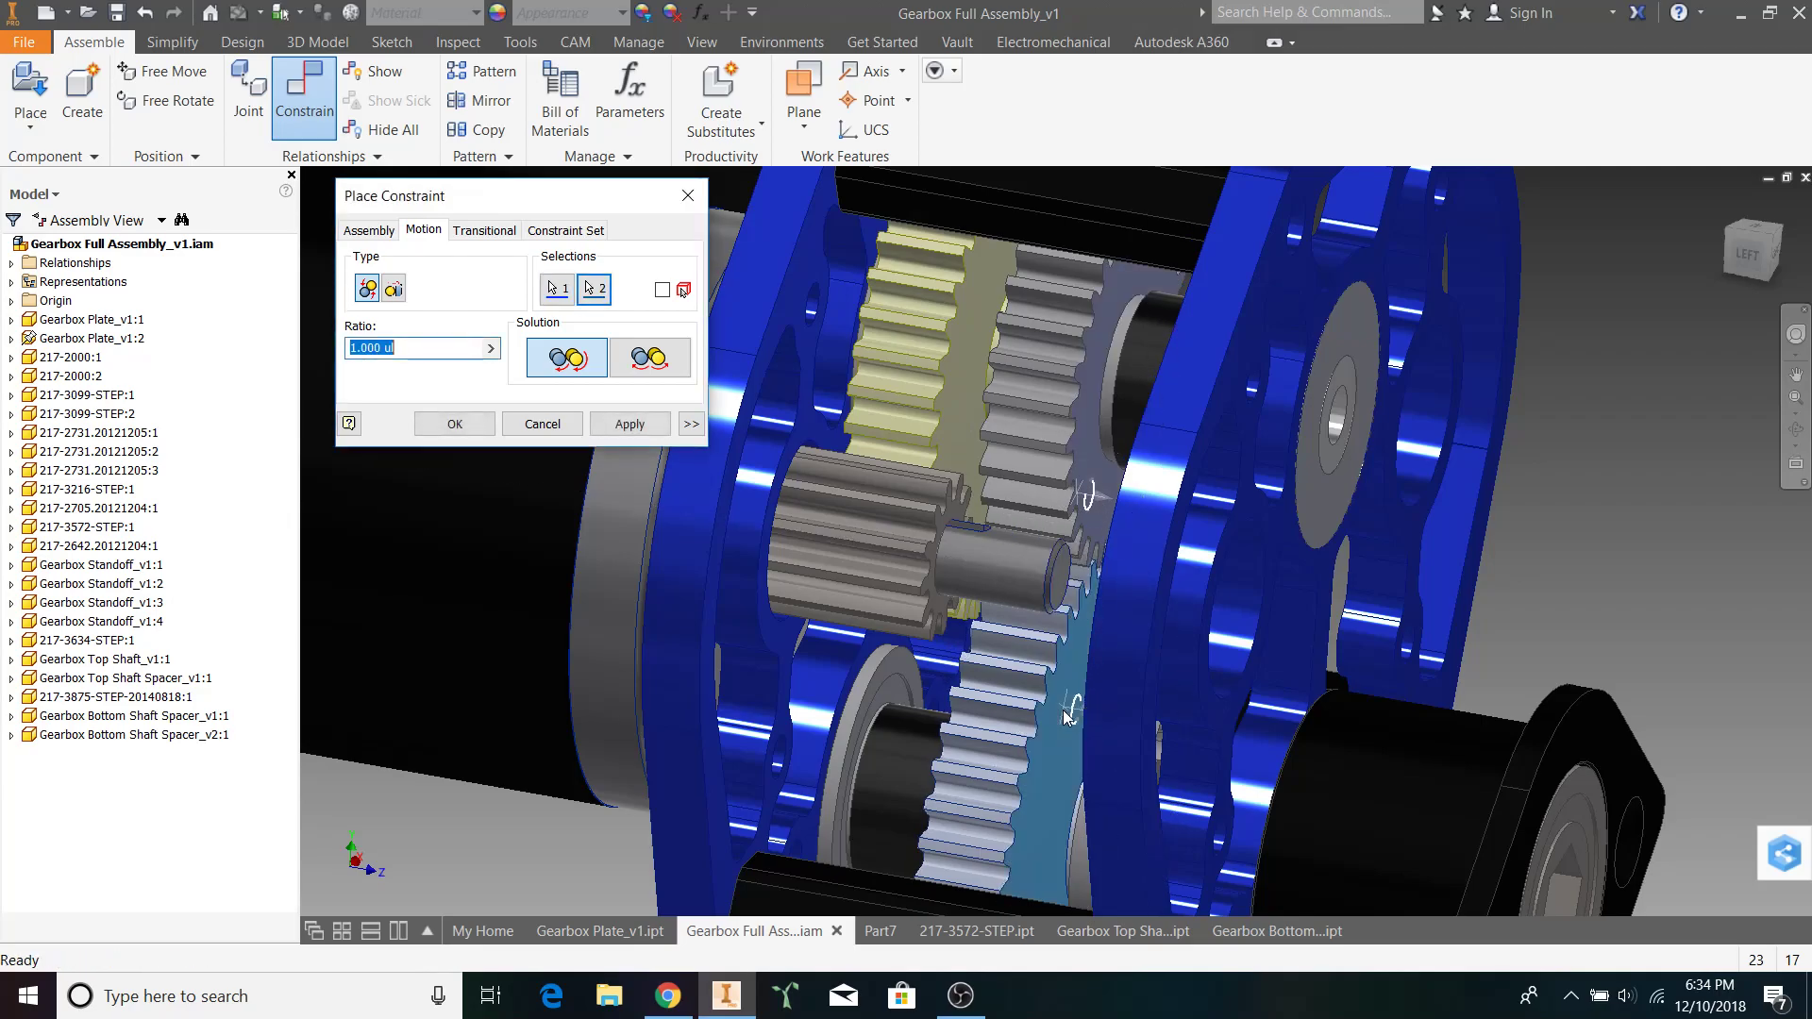
pyautogui.click(669, 369)
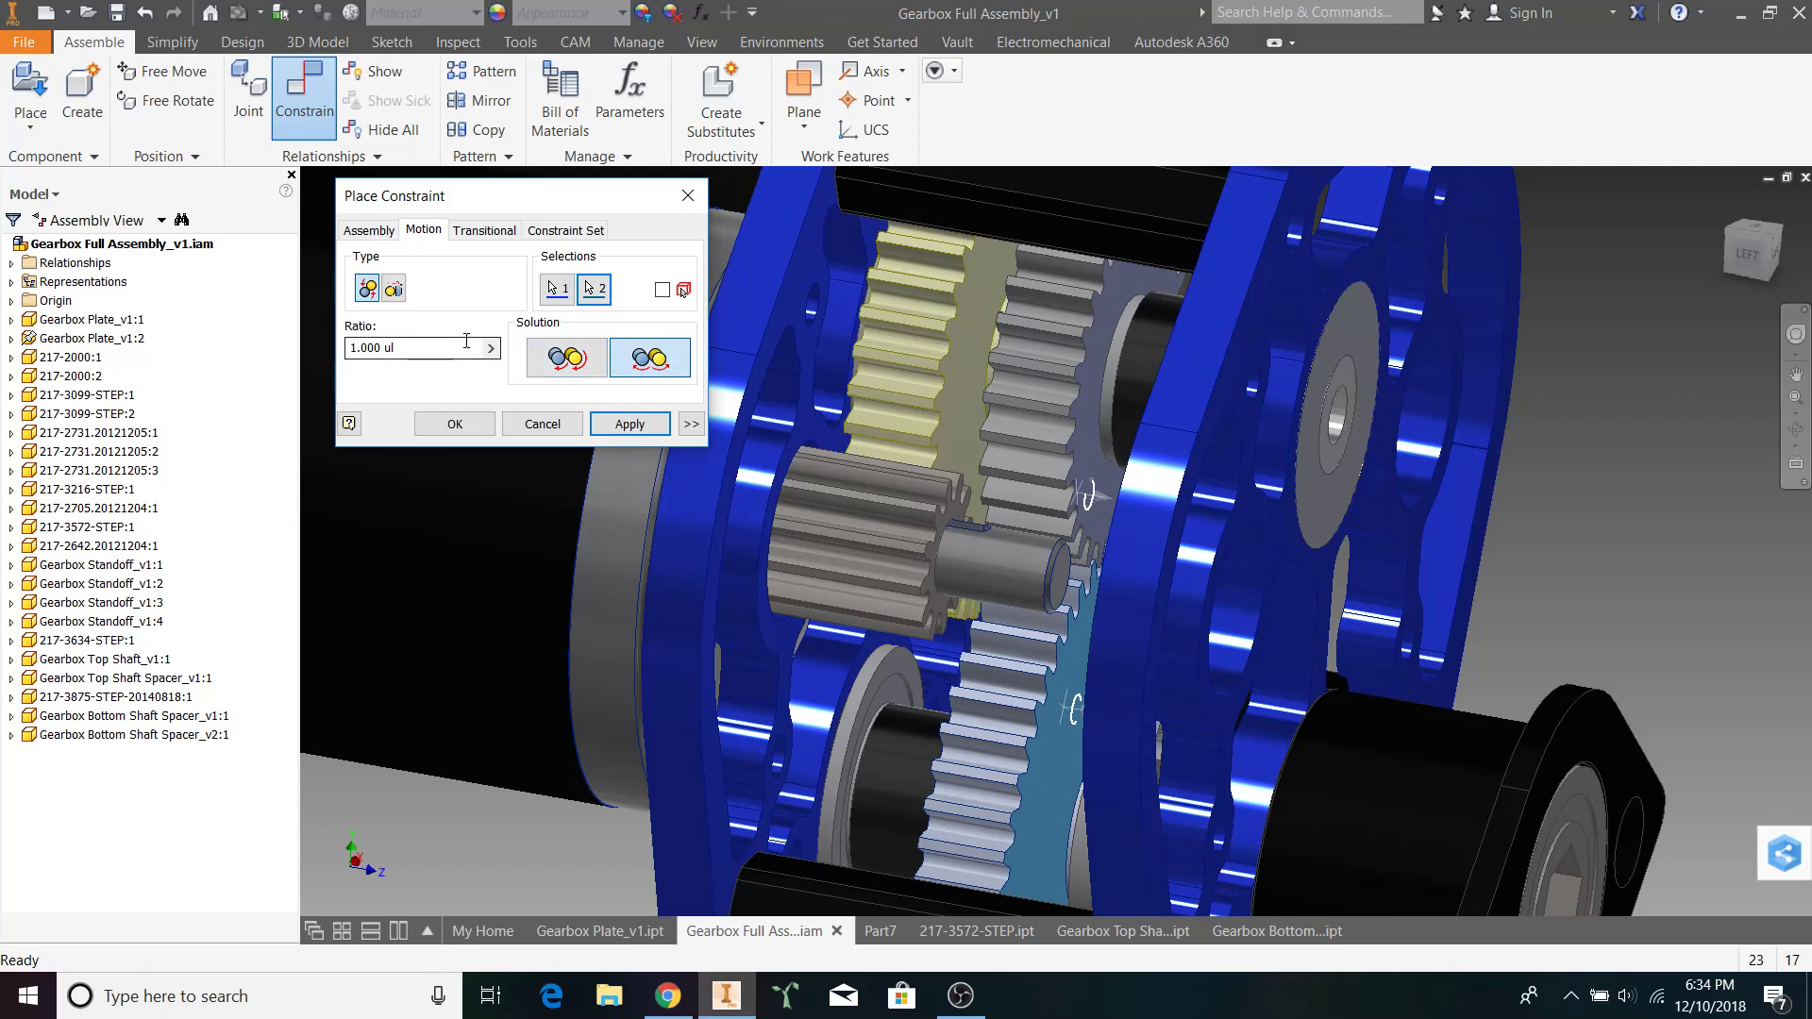
pyautogui.press('BackSpace')
pyautogui.click(687, 195)
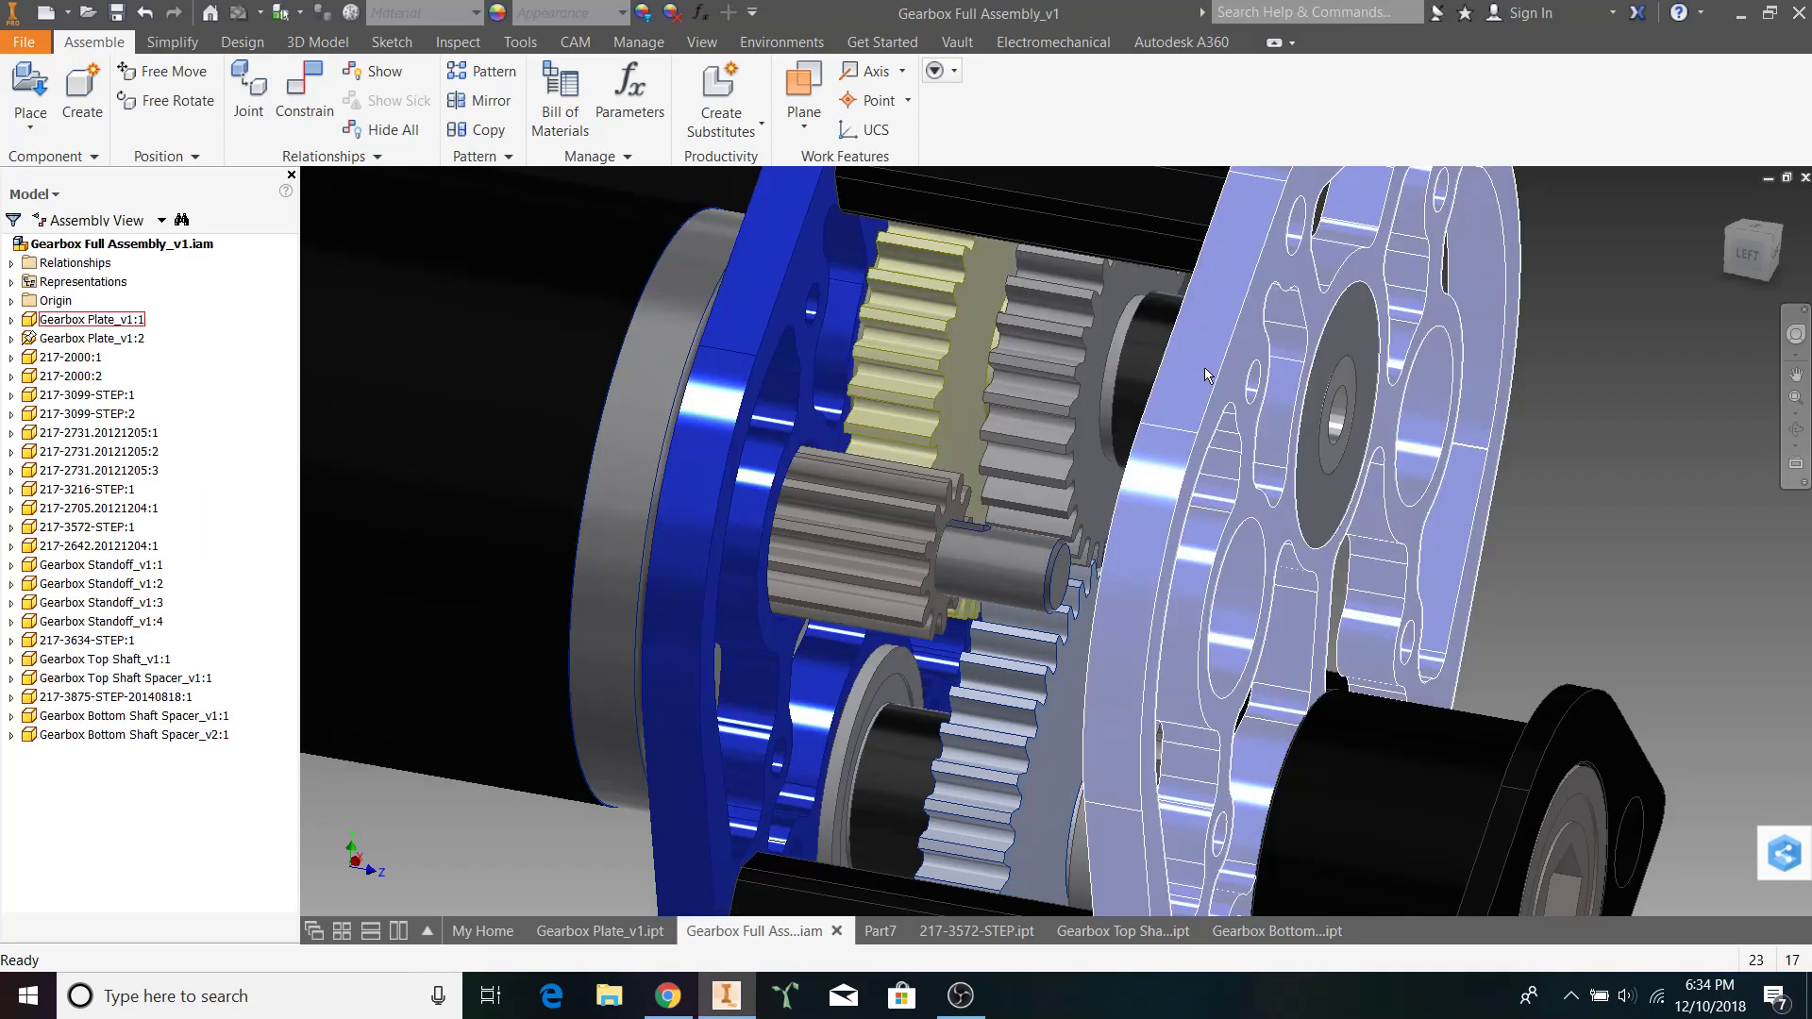
# Open the front gearbox plate part and its Sketch1, and check the expression behind the upper gear's 1.500 pitch-circle dimension
pyautogui.rightClick(1204, 325)
pyautogui.click(1203, 264)
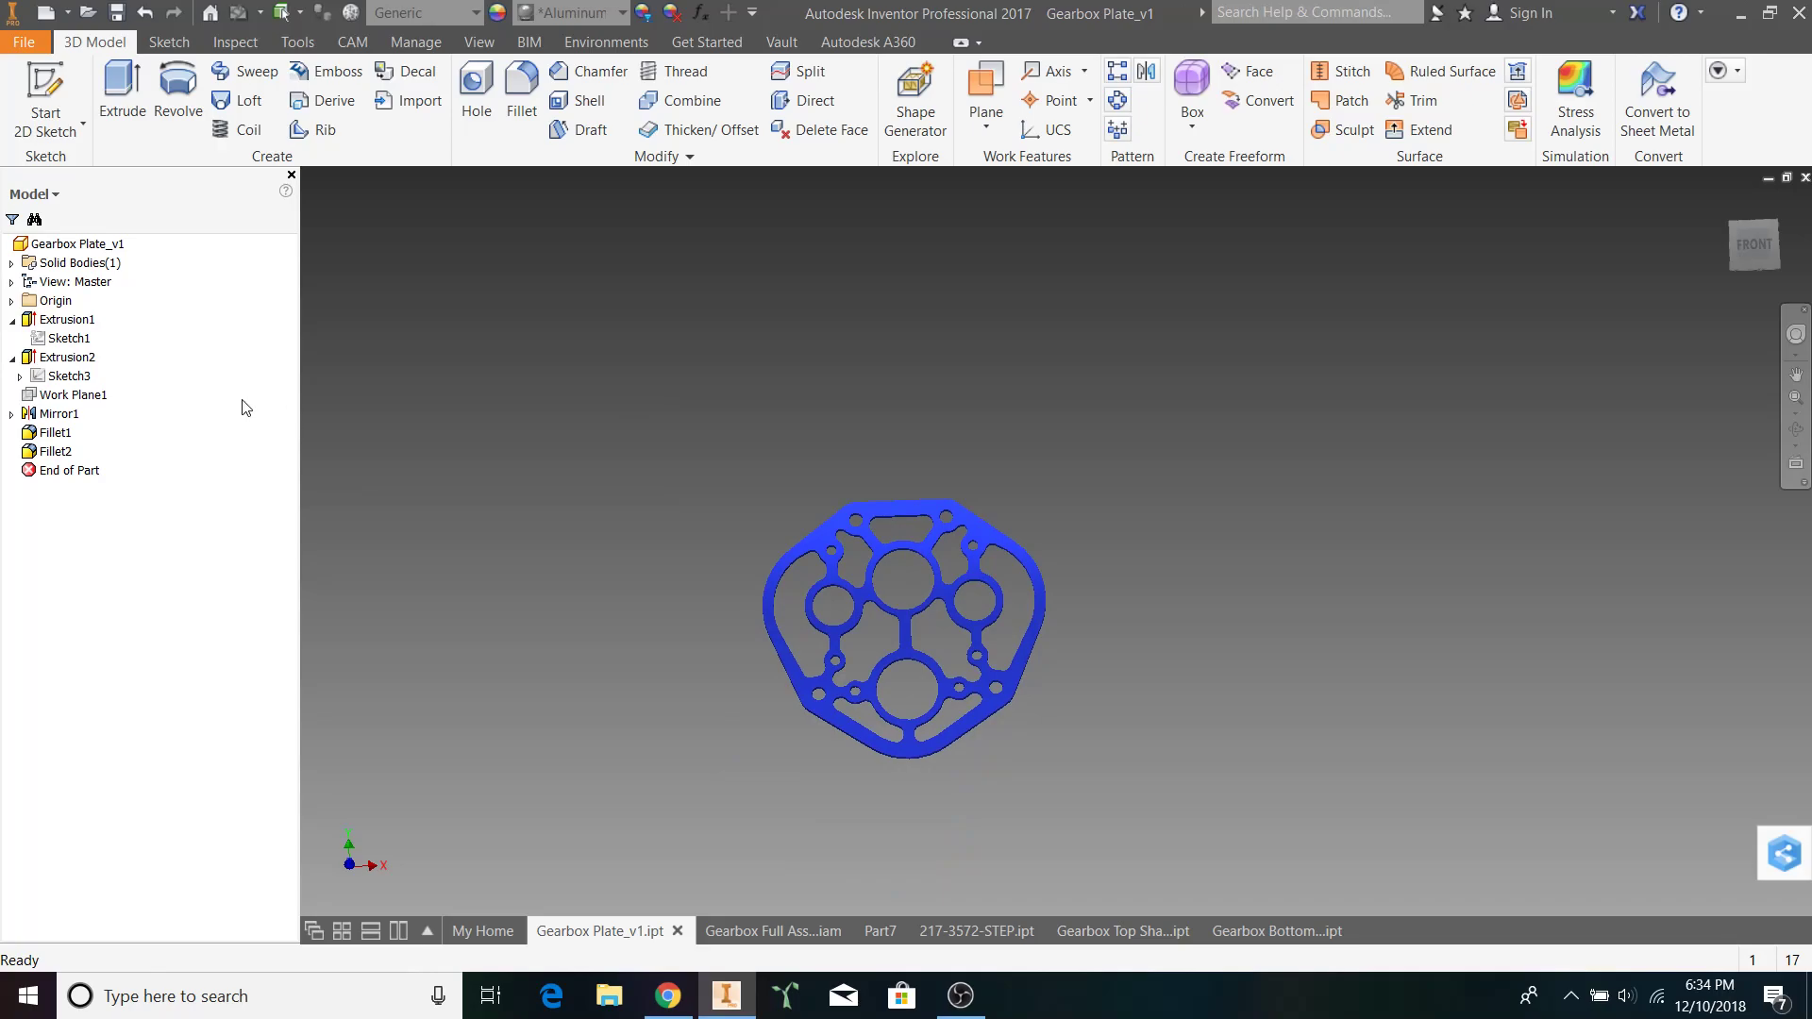
pyautogui.doubleClick(89, 342)
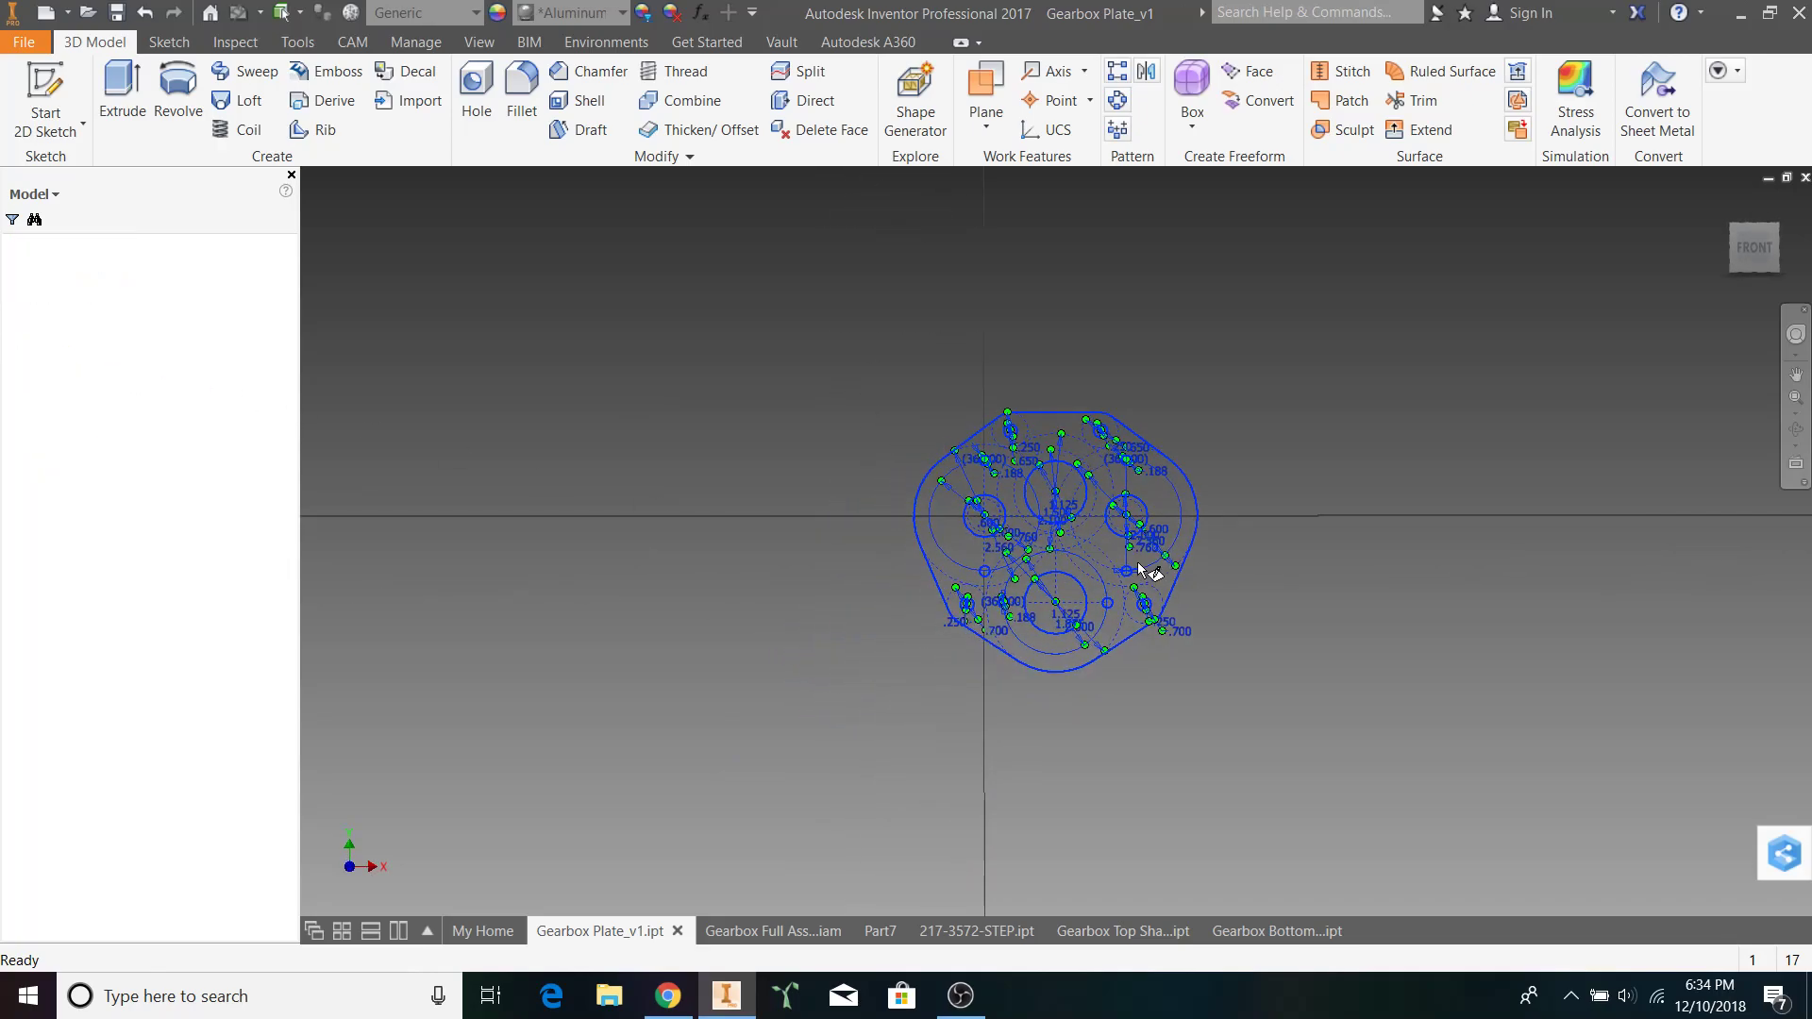
pyautogui.scroll(-6, 1102, 525)
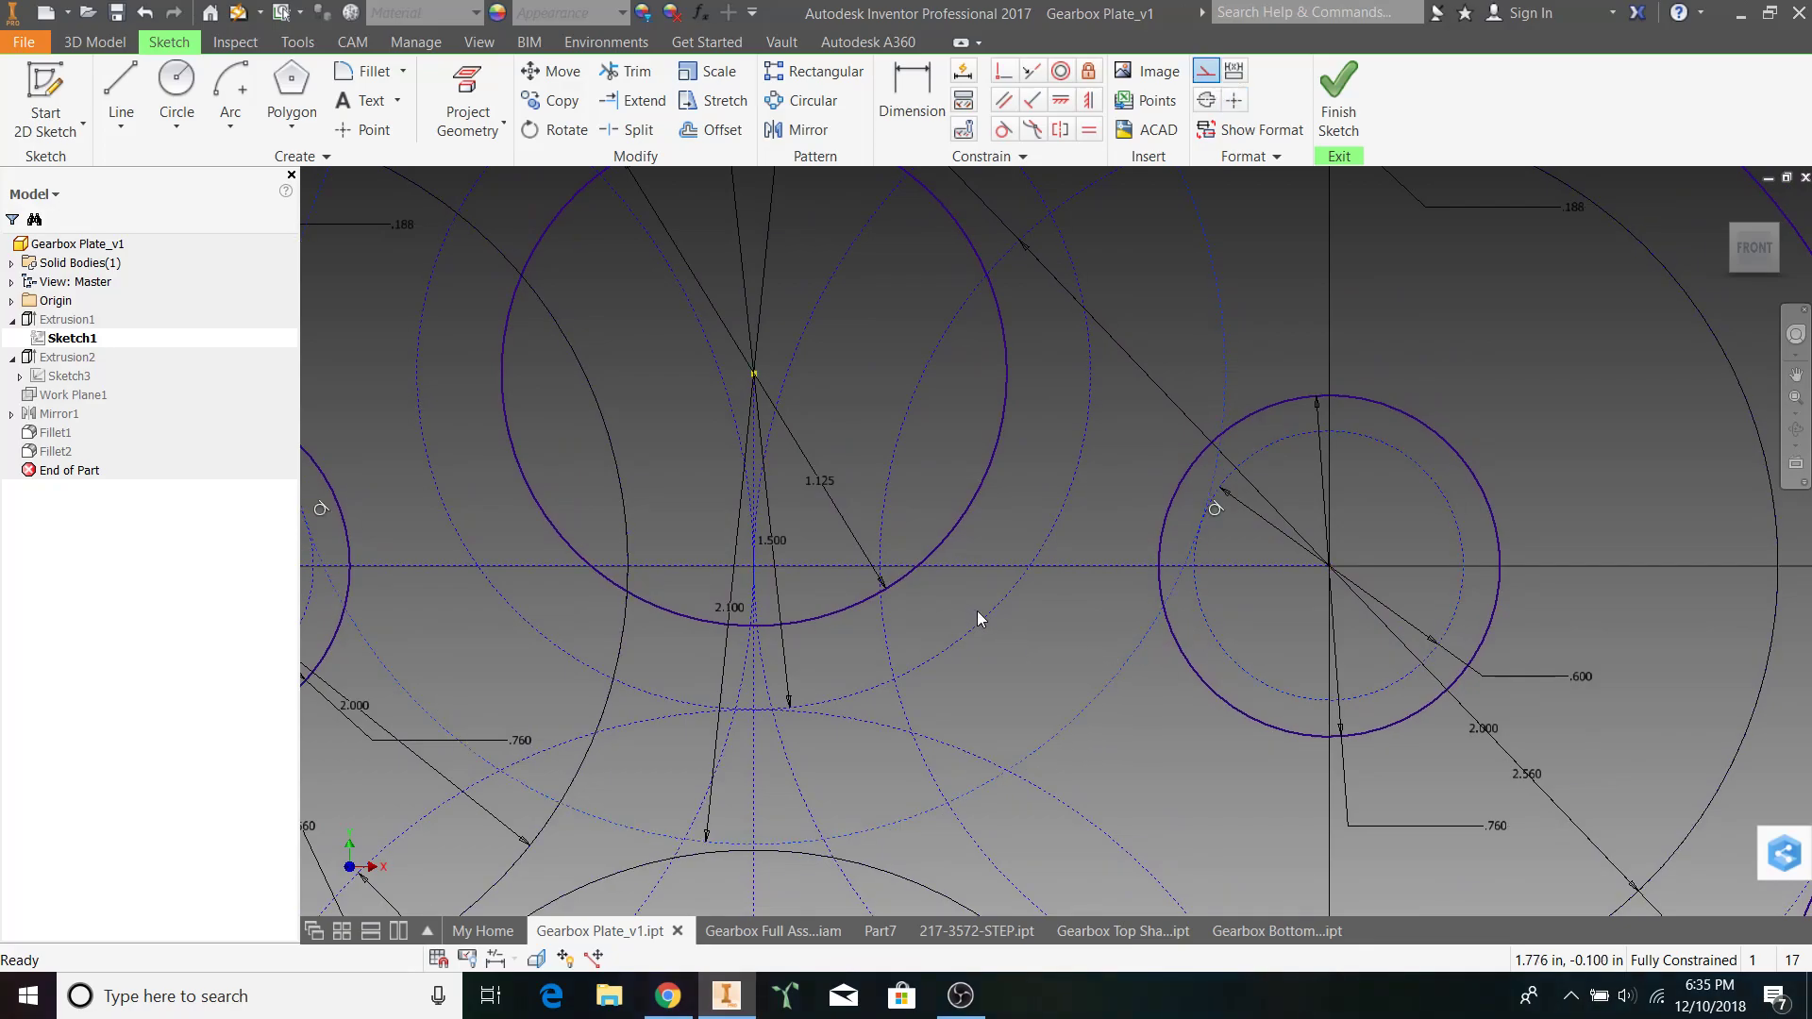
pyautogui.doubleClick(772, 541)
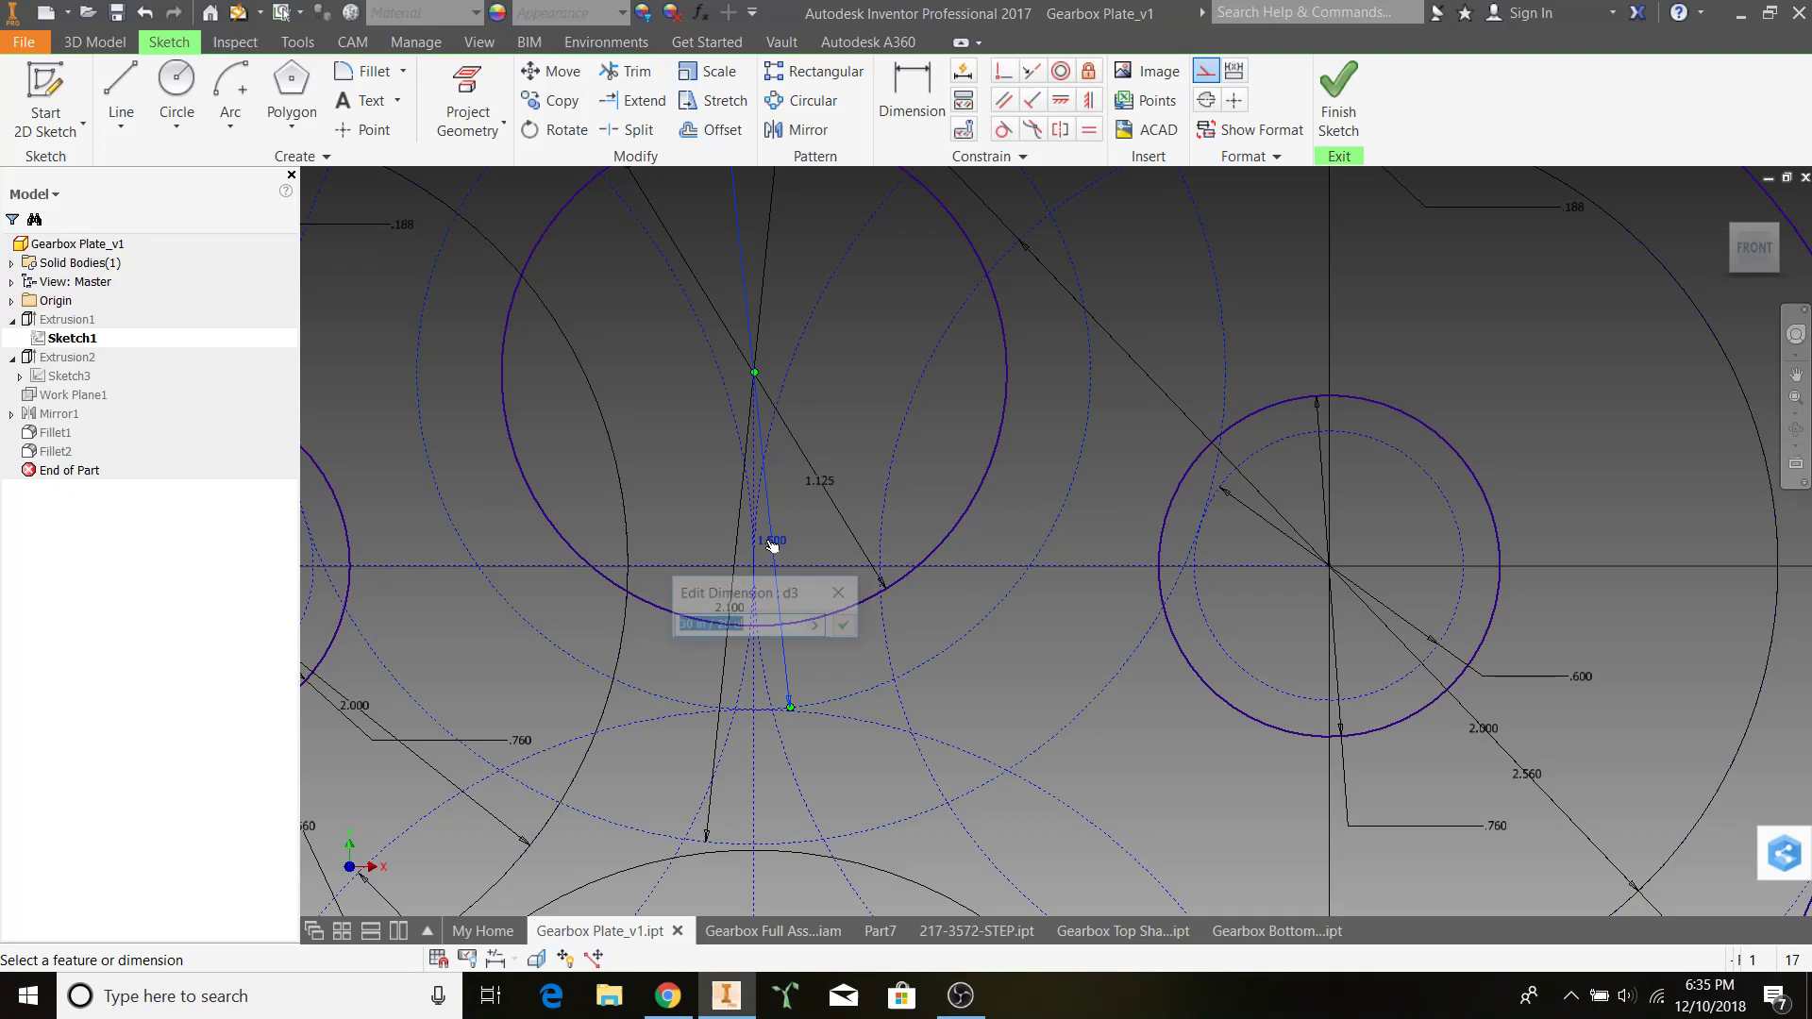
pyautogui.click(838, 595)
# Check the expression behind the lower gear's 2.500 pitch-circle dimension without changing it
pyautogui.scroll(-3, 970, 545)
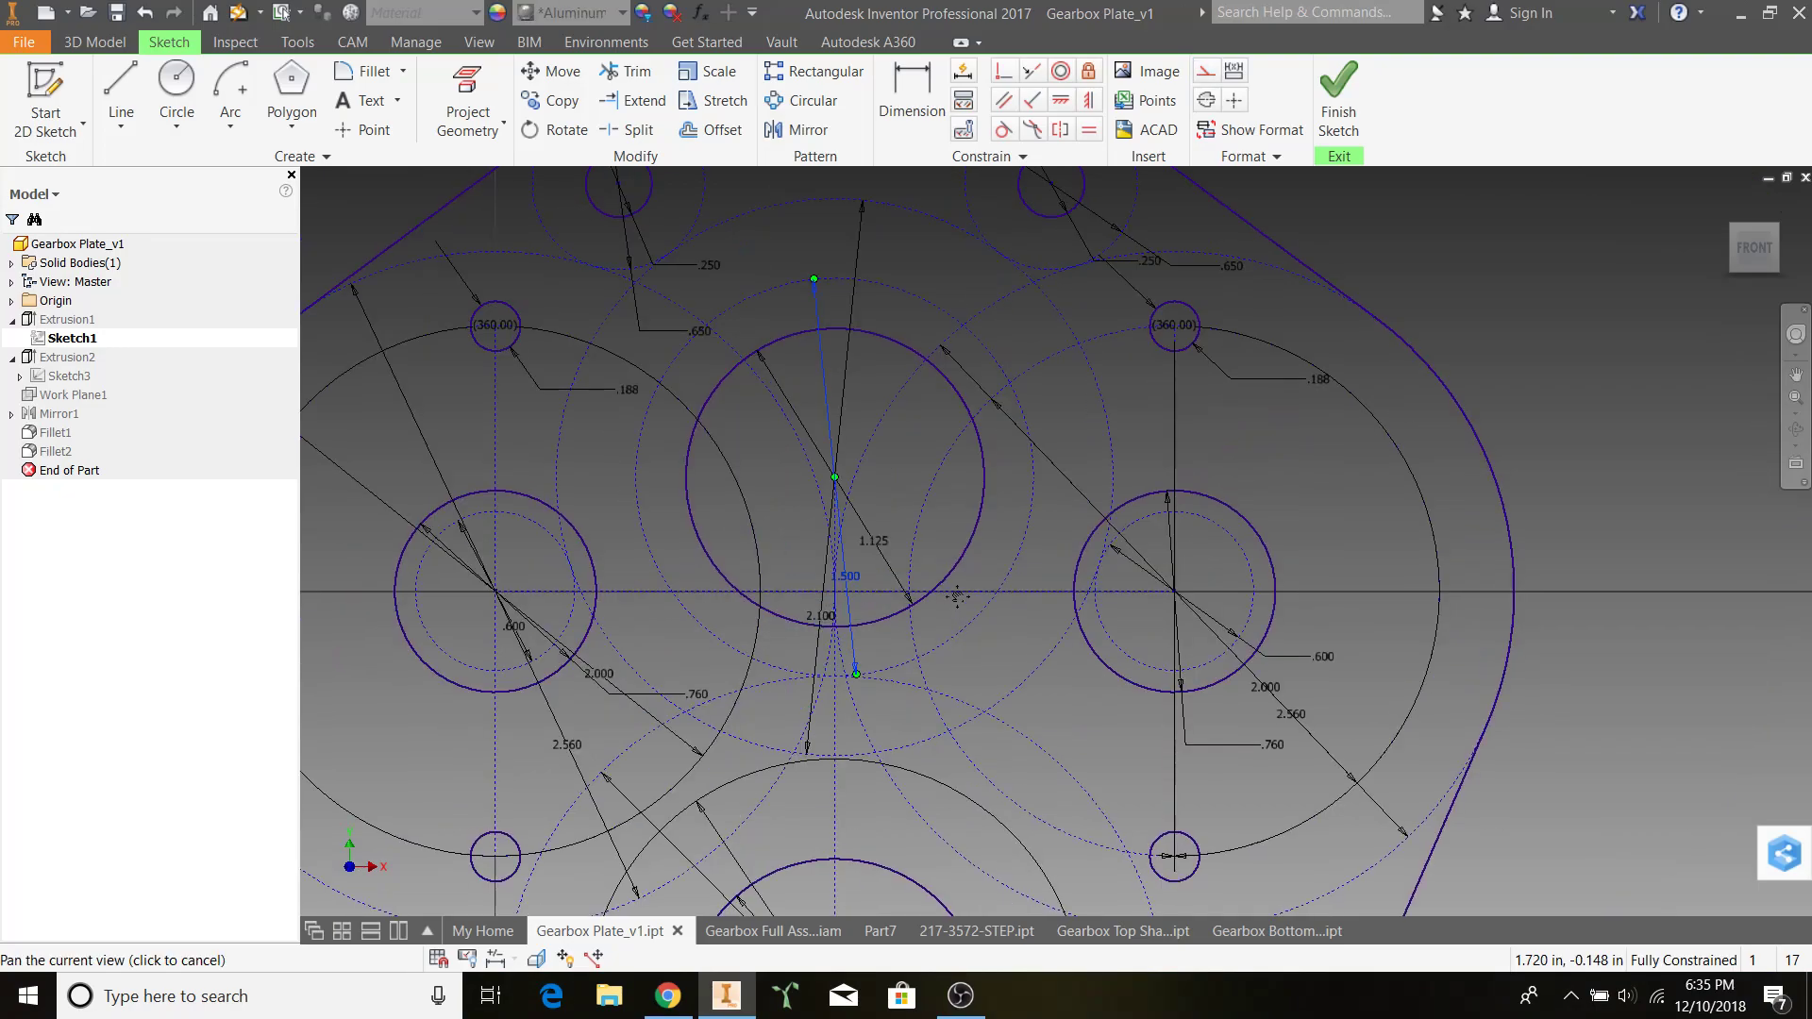
pyautogui.scroll(1, 970, 545)
pyautogui.scroll(-2, 940, 657)
pyautogui.scroll(2, 1009, 623)
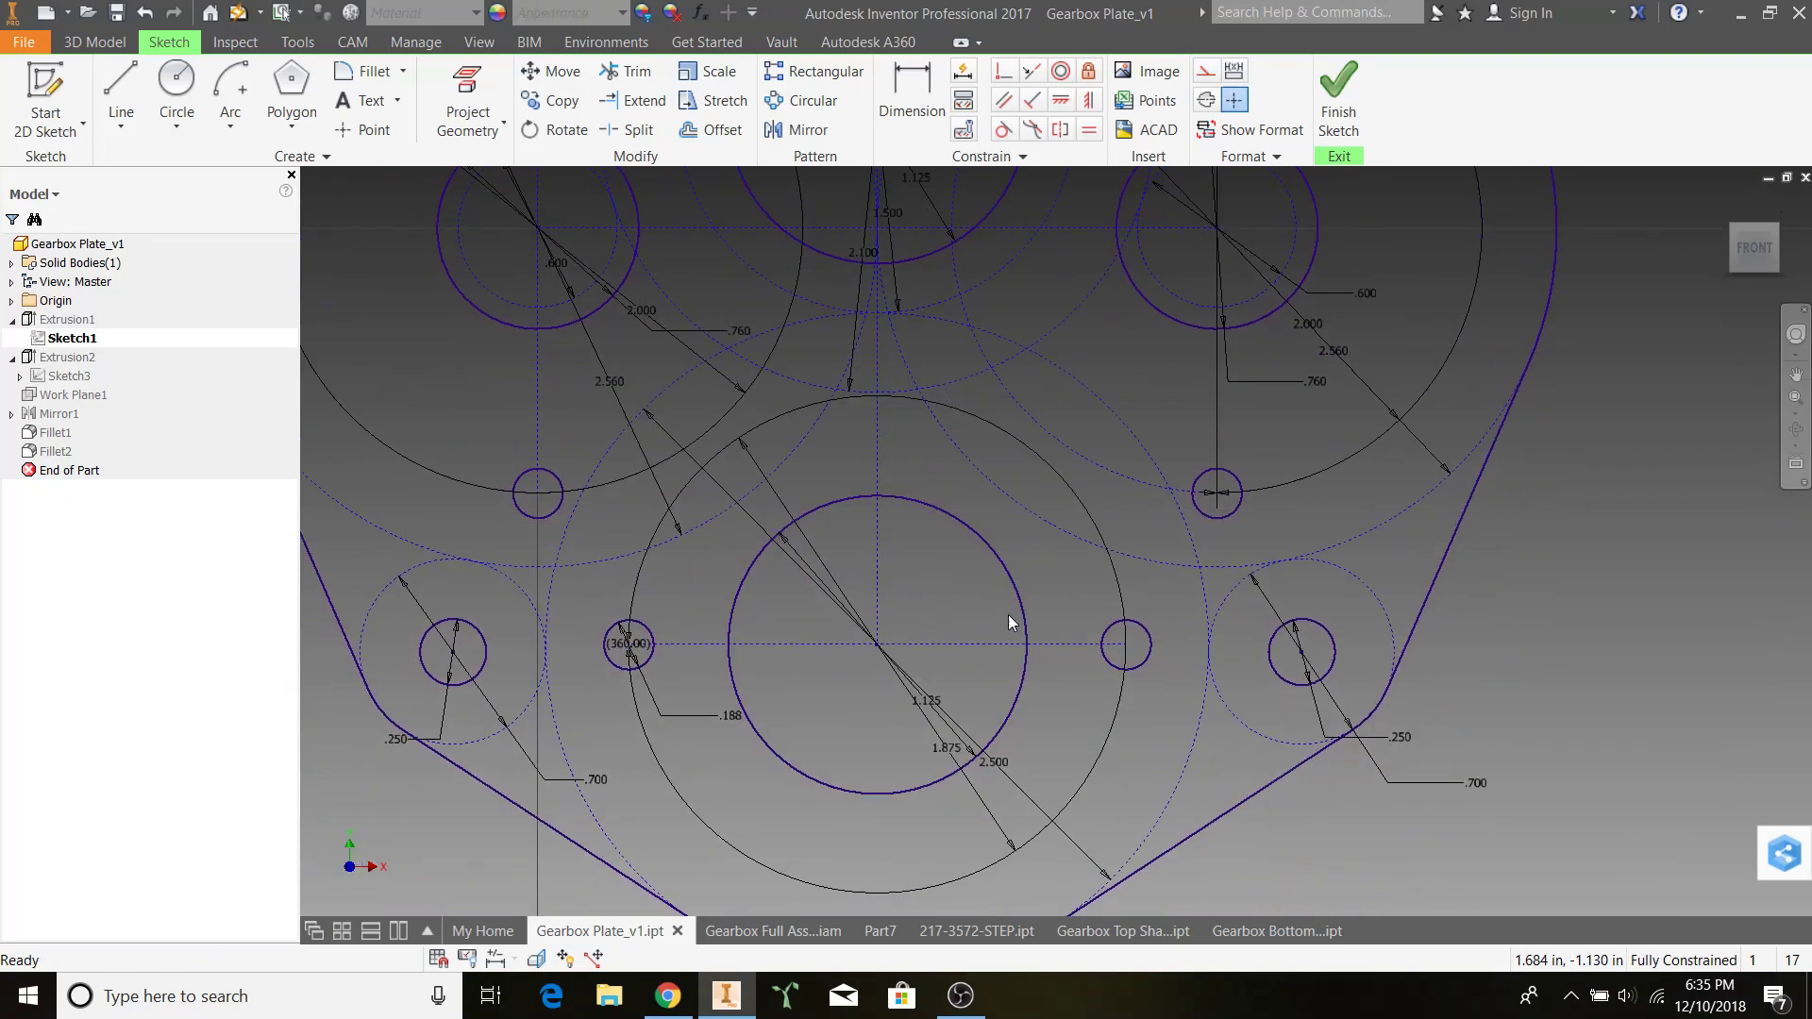
pyautogui.click(1007, 764)
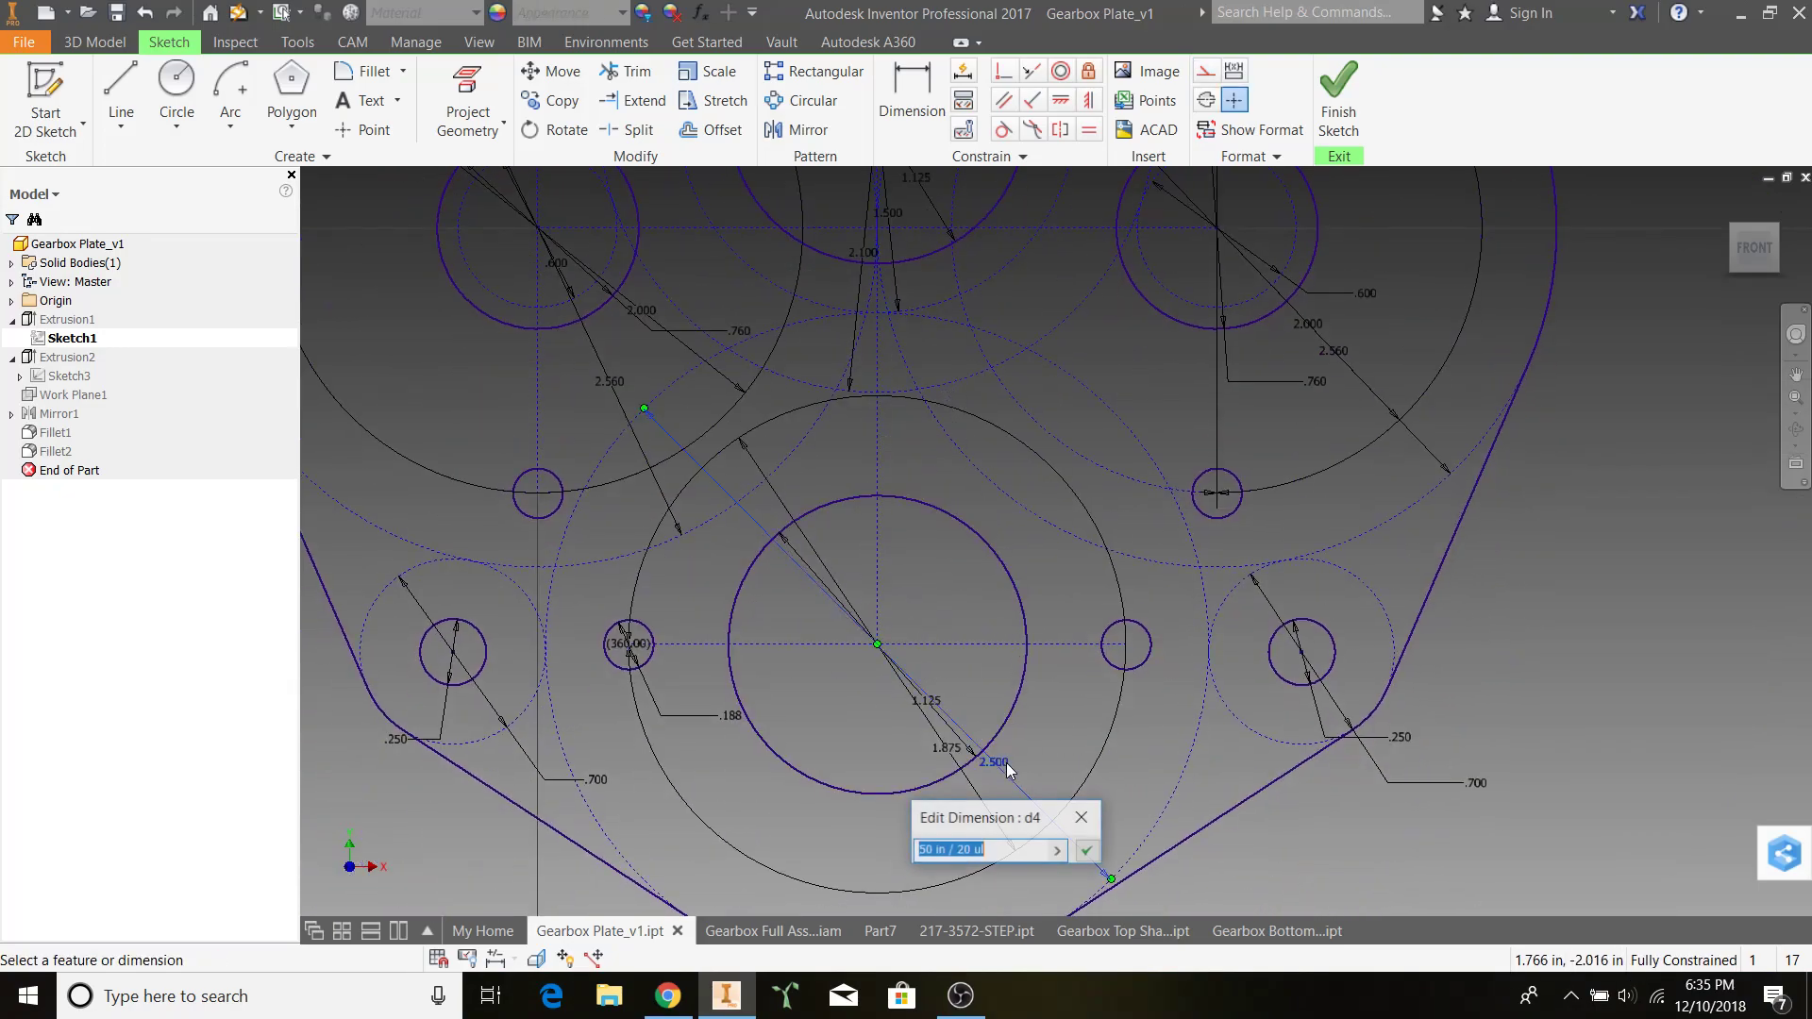
pyautogui.click(1095, 825)
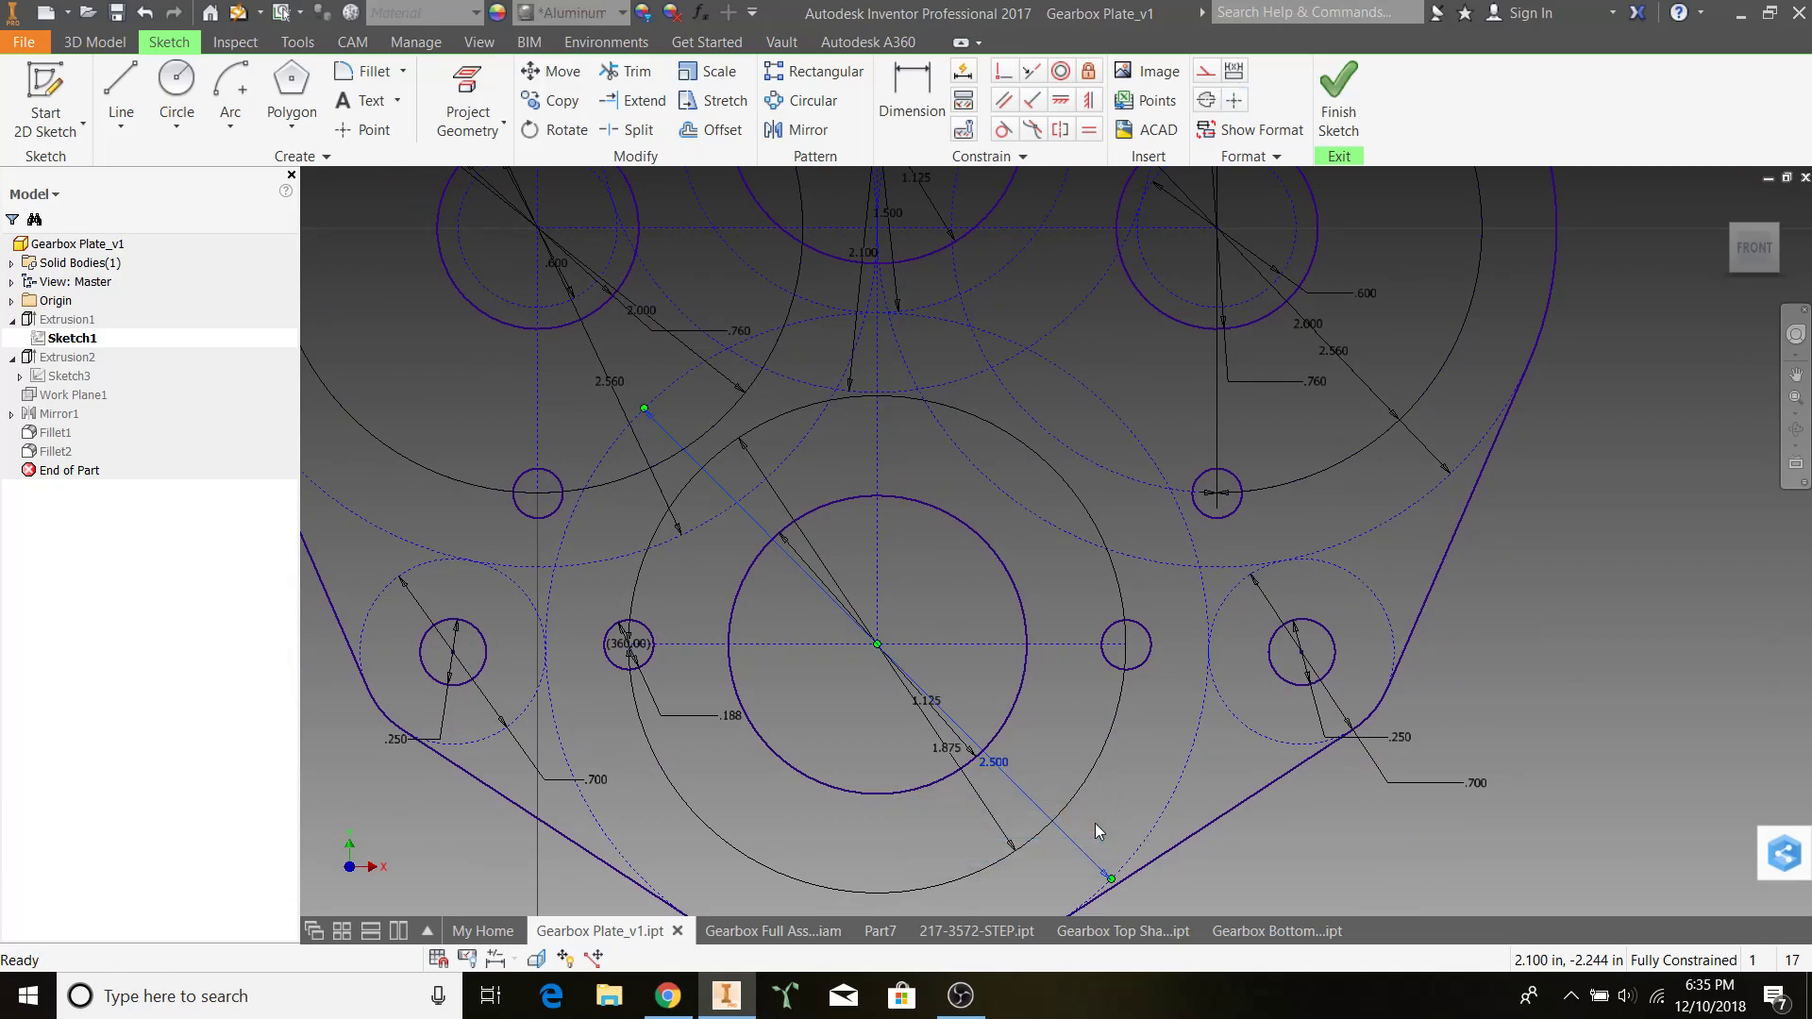
# Back in the full assembly, apply a reverse rotation motion constraint with ratio 30/50 from the grey upper gear to the large lower gear
pyautogui.click(804, 925)
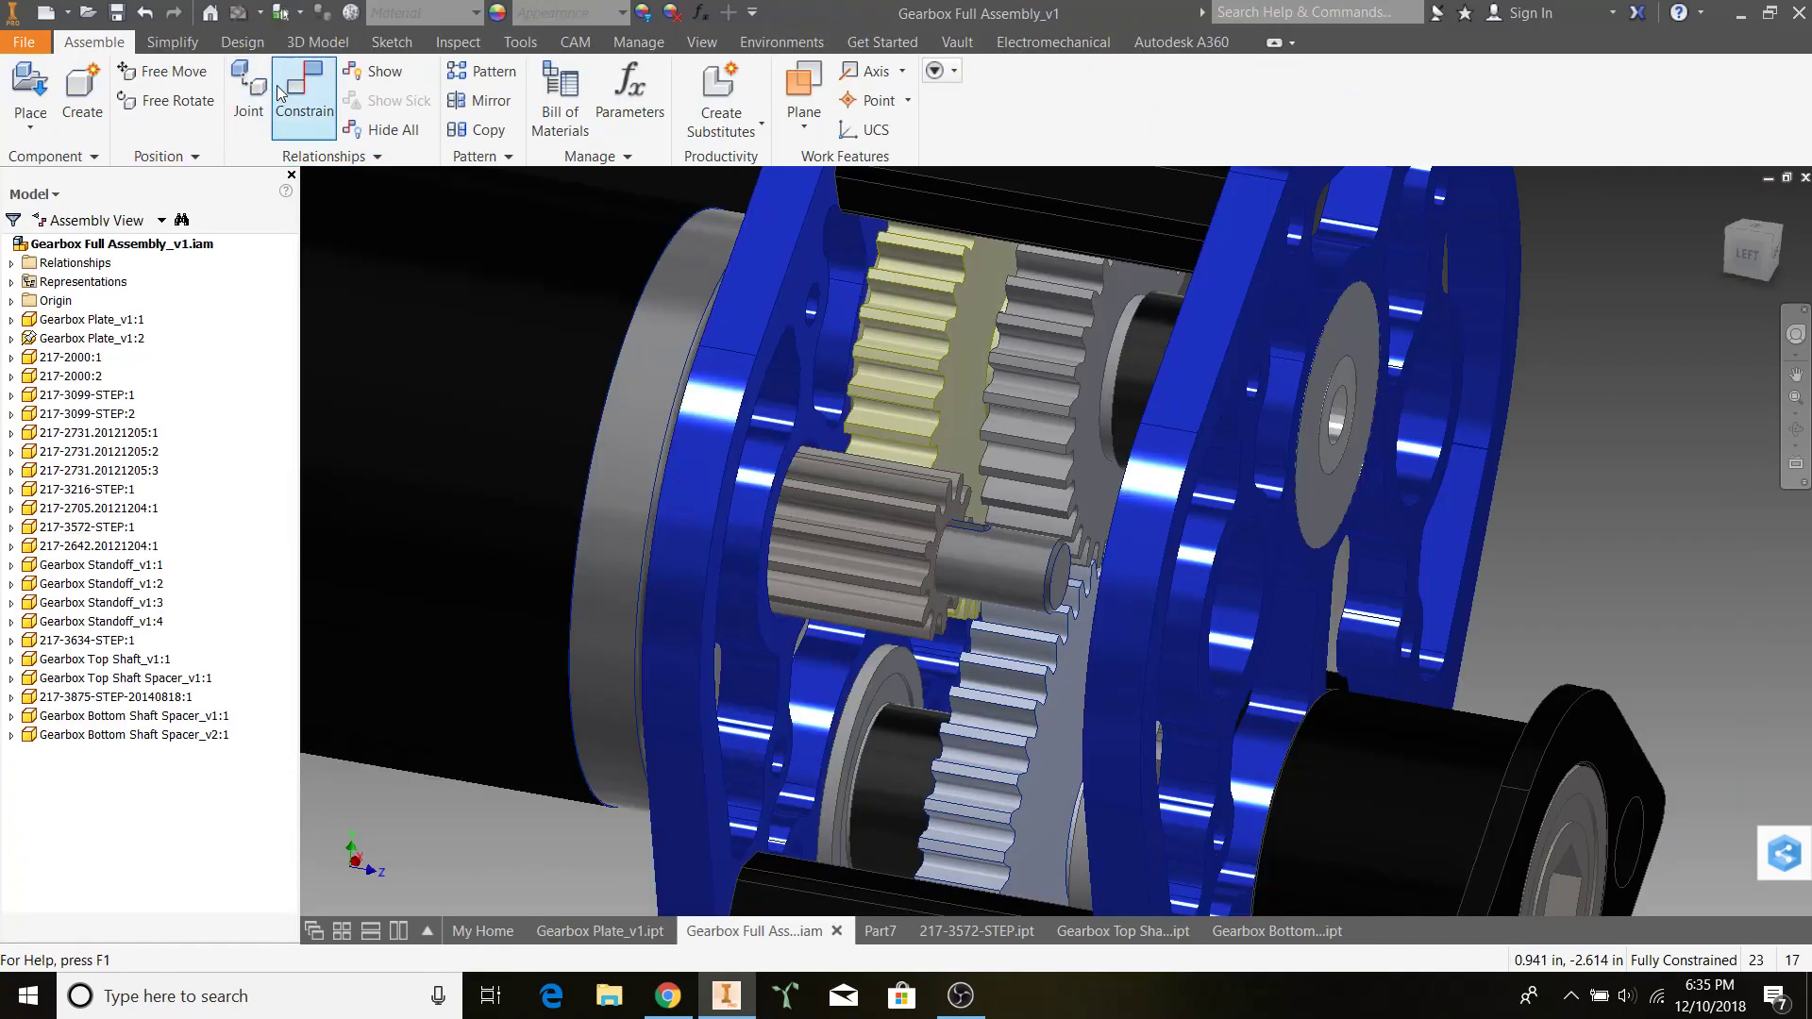
pyautogui.click(297, 97)
pyautogui.click(423, 230)
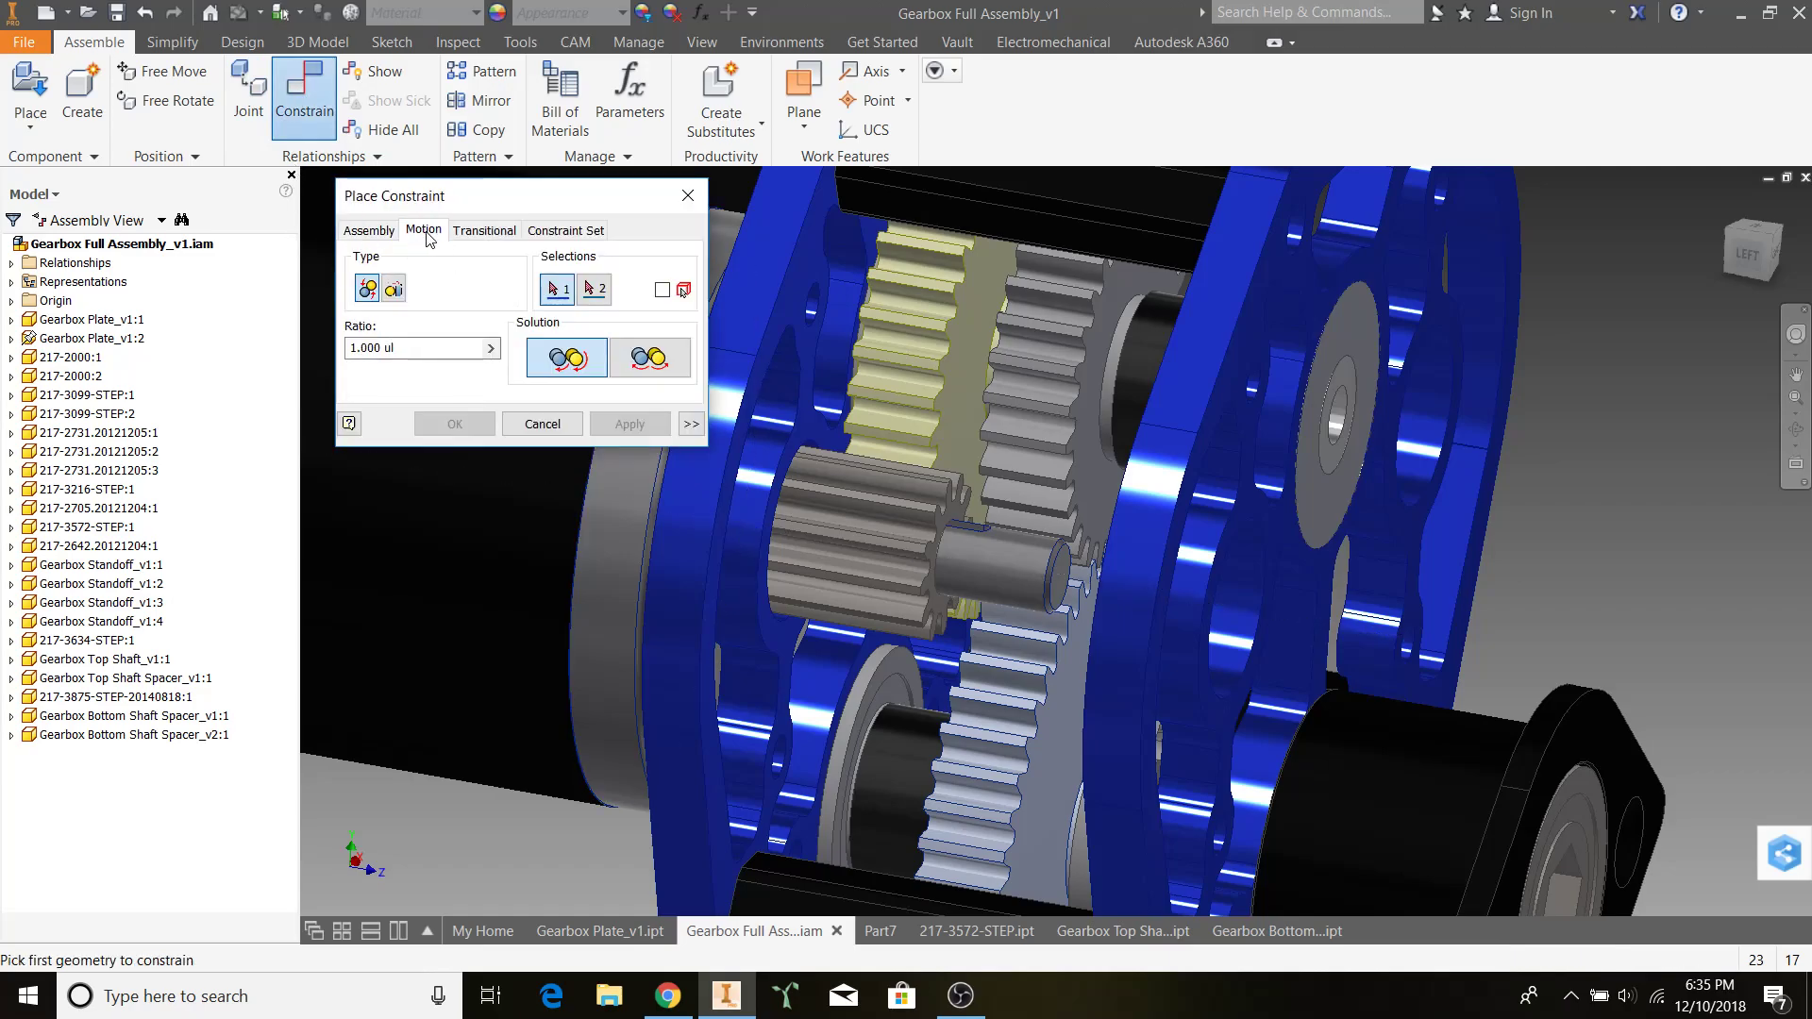
pyautogui.click(1123, 527)
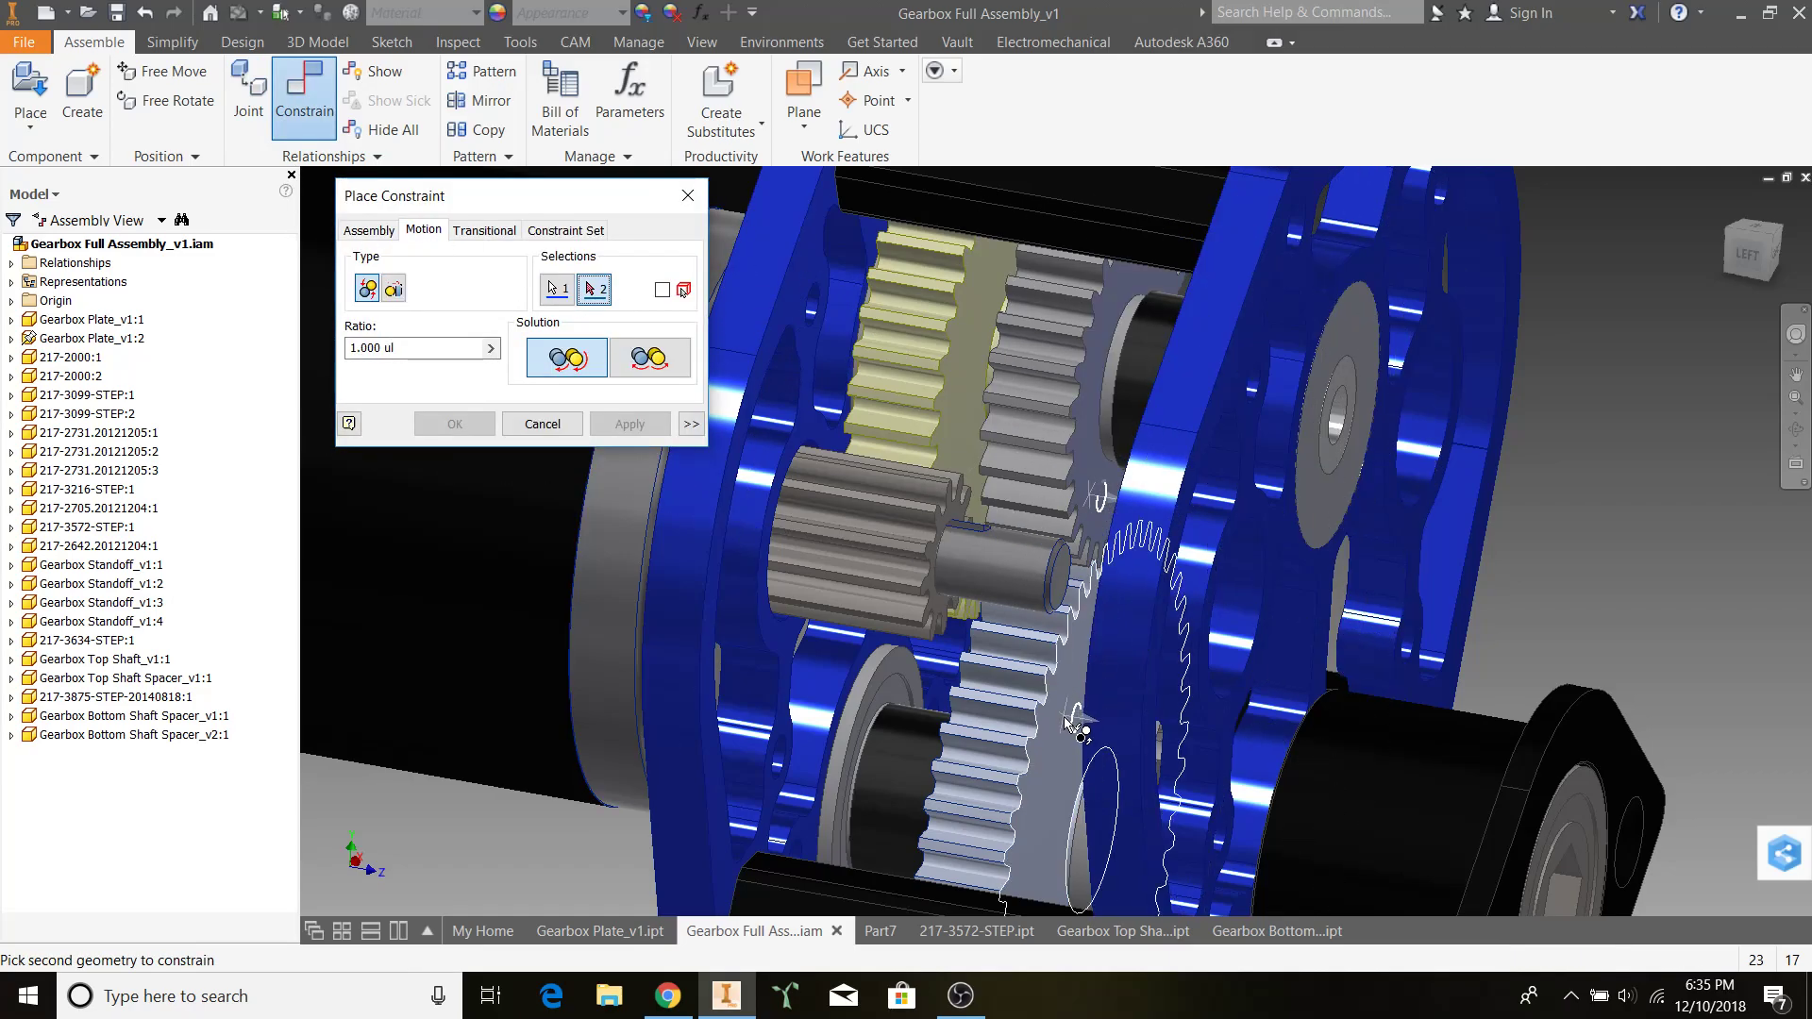
pyautogui.click(909, 567)
pyautogui.click(664, 368)
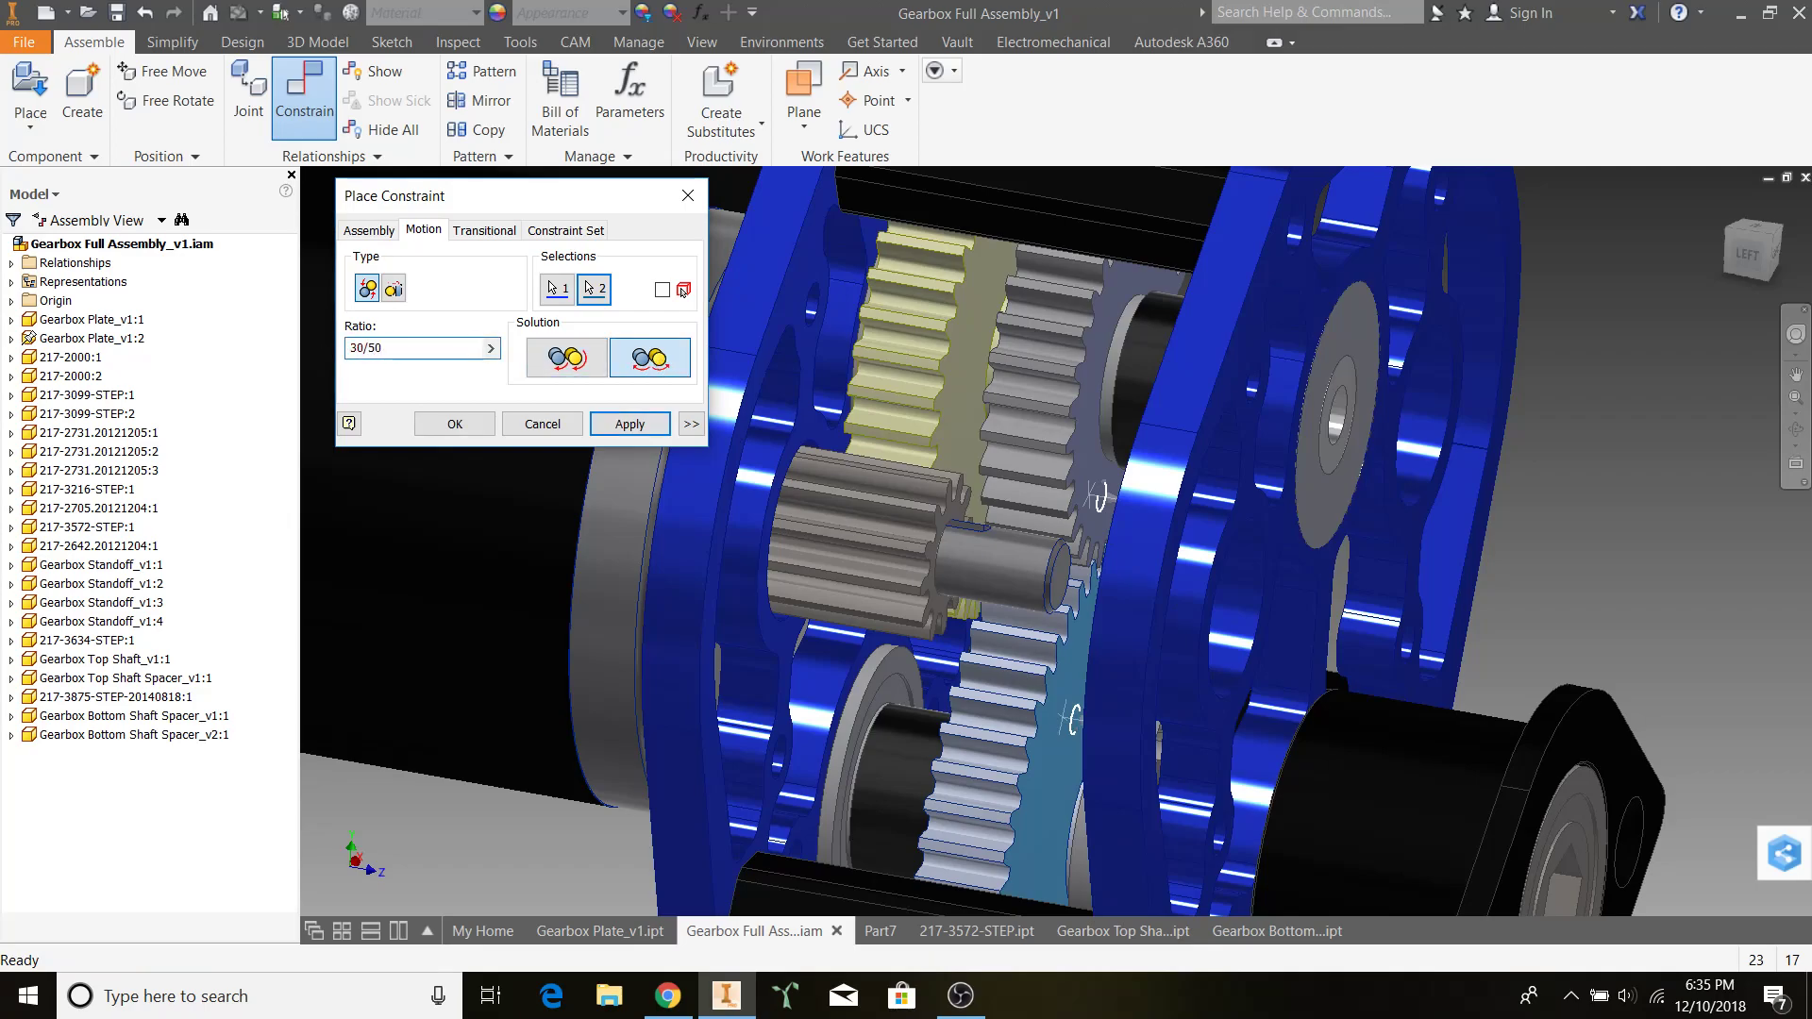
pyautogui.click(633, 425)
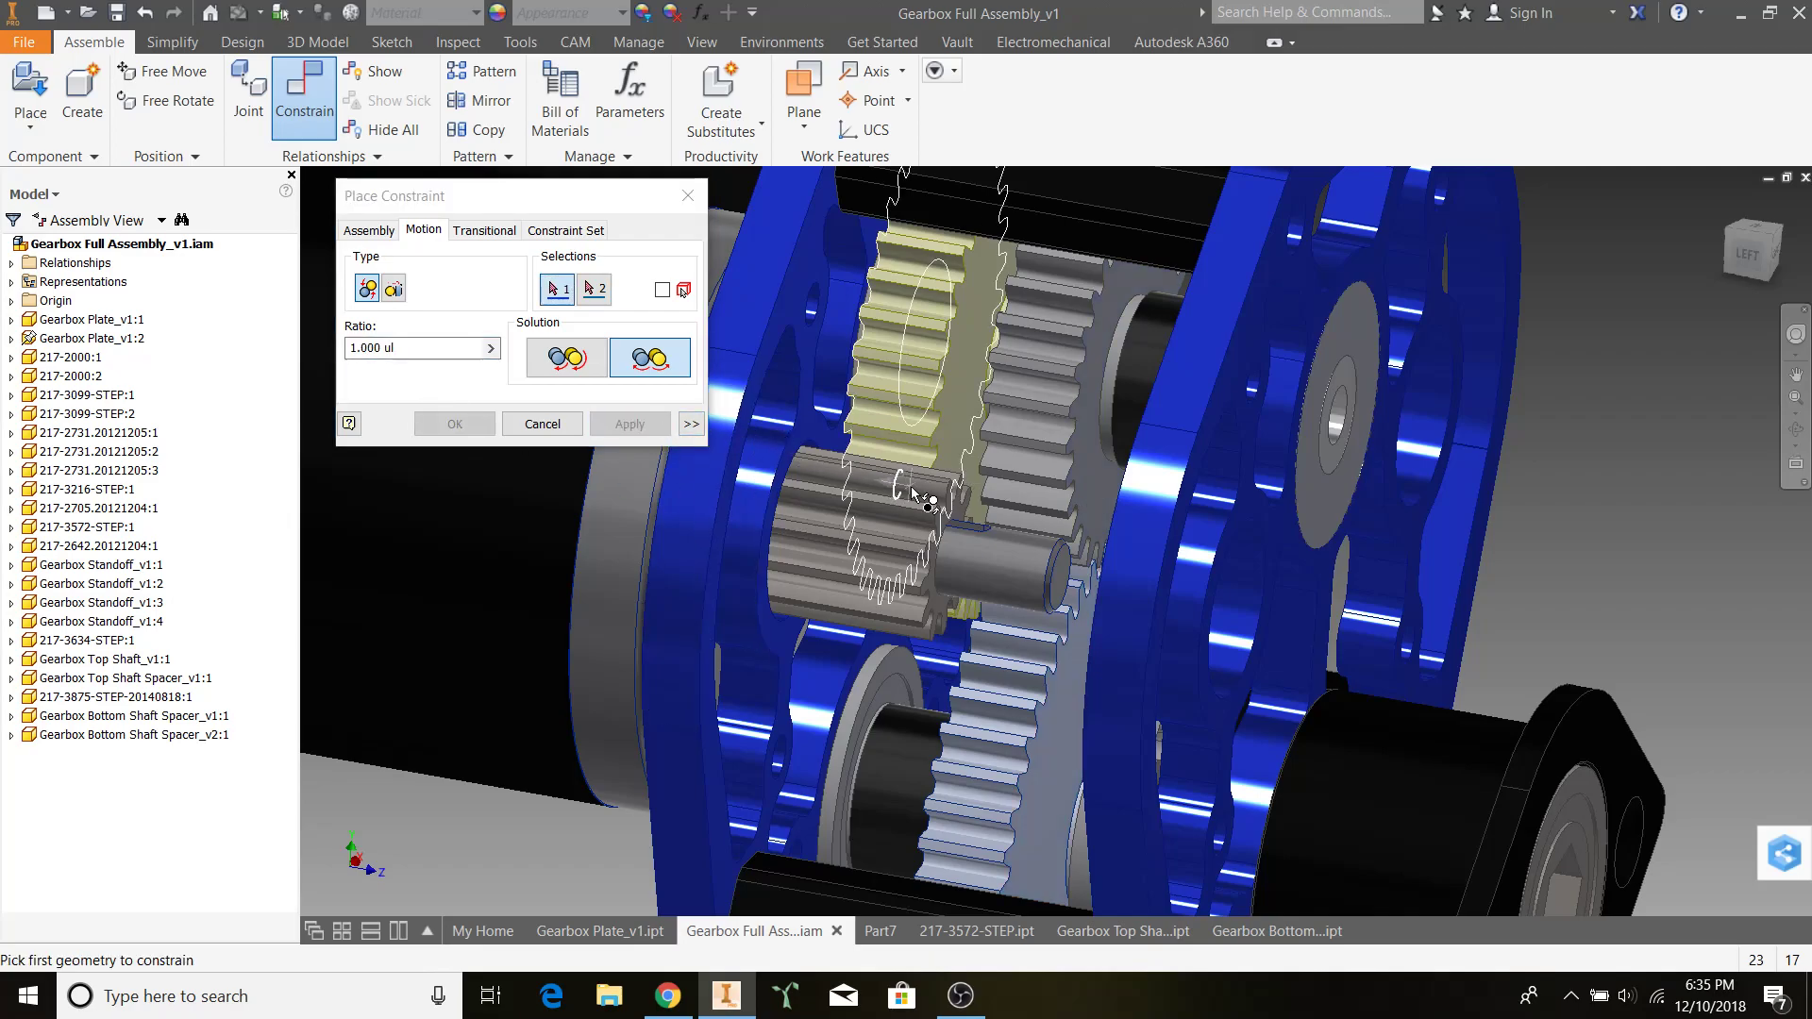
# Apply a forward rotation motion constraint with ratio 1 between the large lower gear and the grey toothed part beside it on the same shaft
pyautogui.scroll(2, 933, 491)
pyautogui.keyDown('shift'); pyautogui.moveTo(938, 487); pyautogui.dragTo(1227, 194, button='middle'); pyautogui.keyUp('shift')
pyautogui.scroll(-5, 1305, 472)
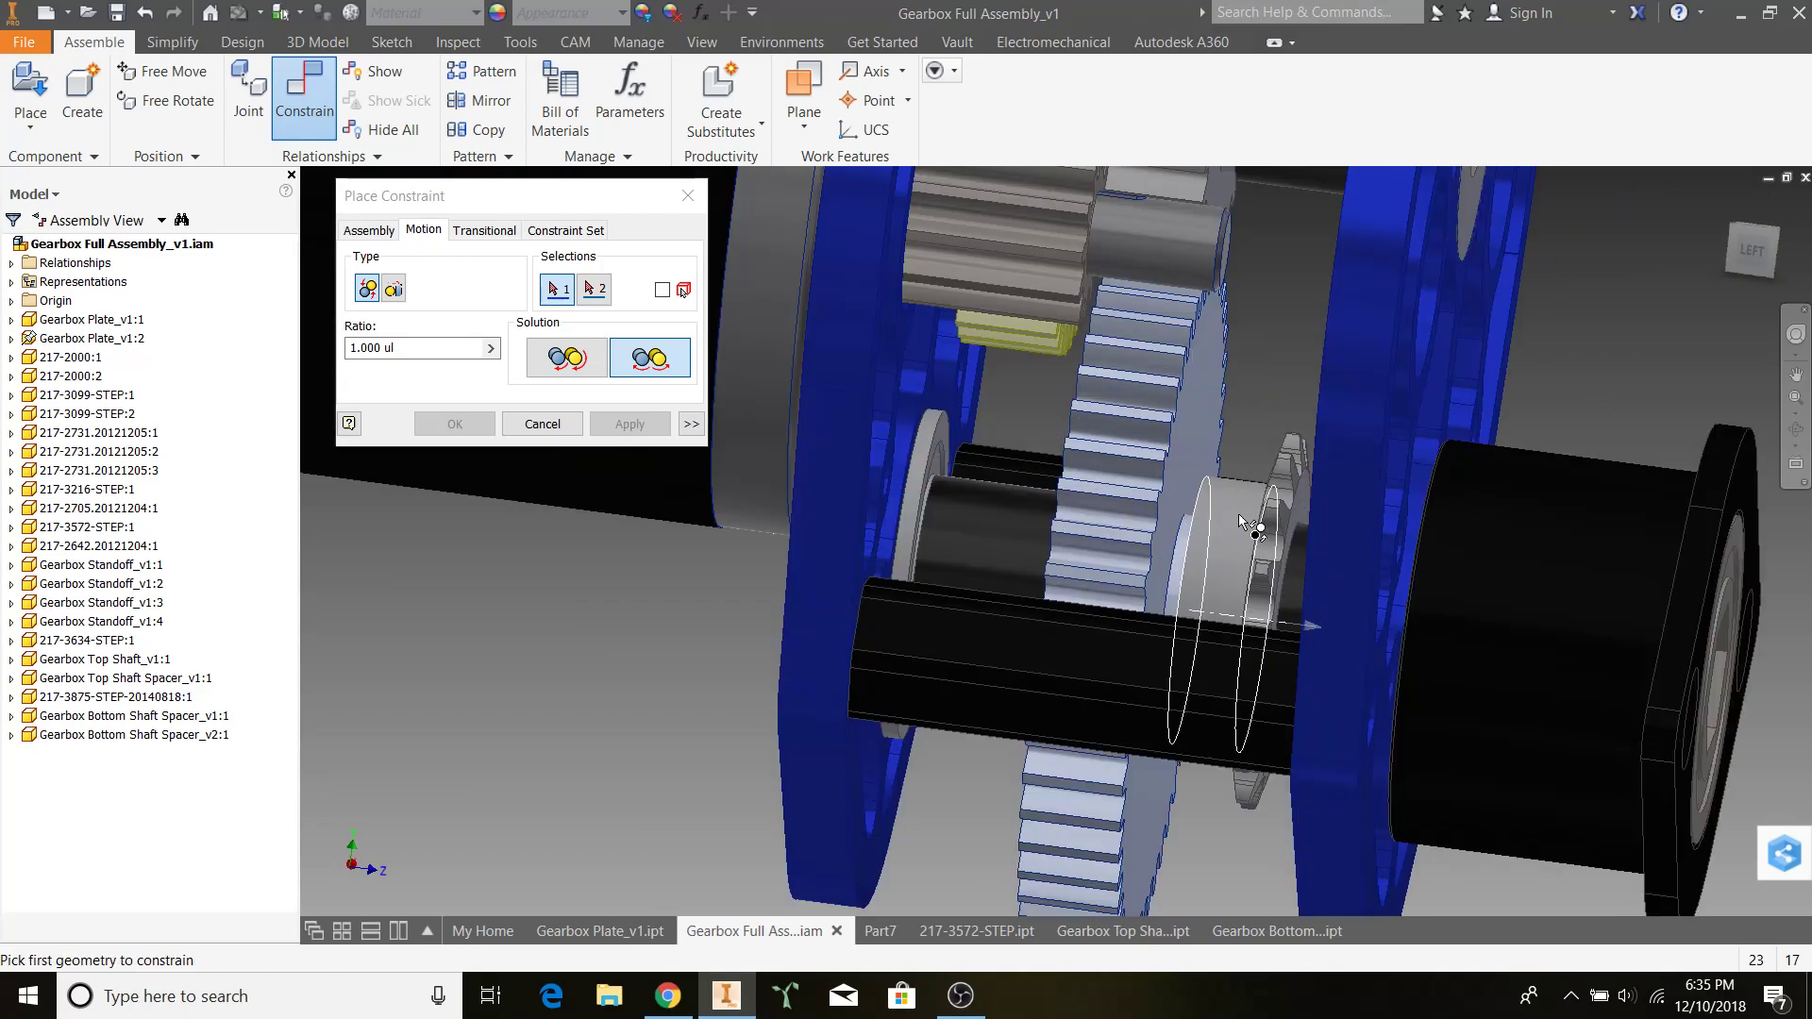
pyautogui.keyDown('shift'); pyautogui.moveTo(1239, 519); pyautogui.dragTo(1093, 511, button='middle'); pyautogui.keyUp('shift')
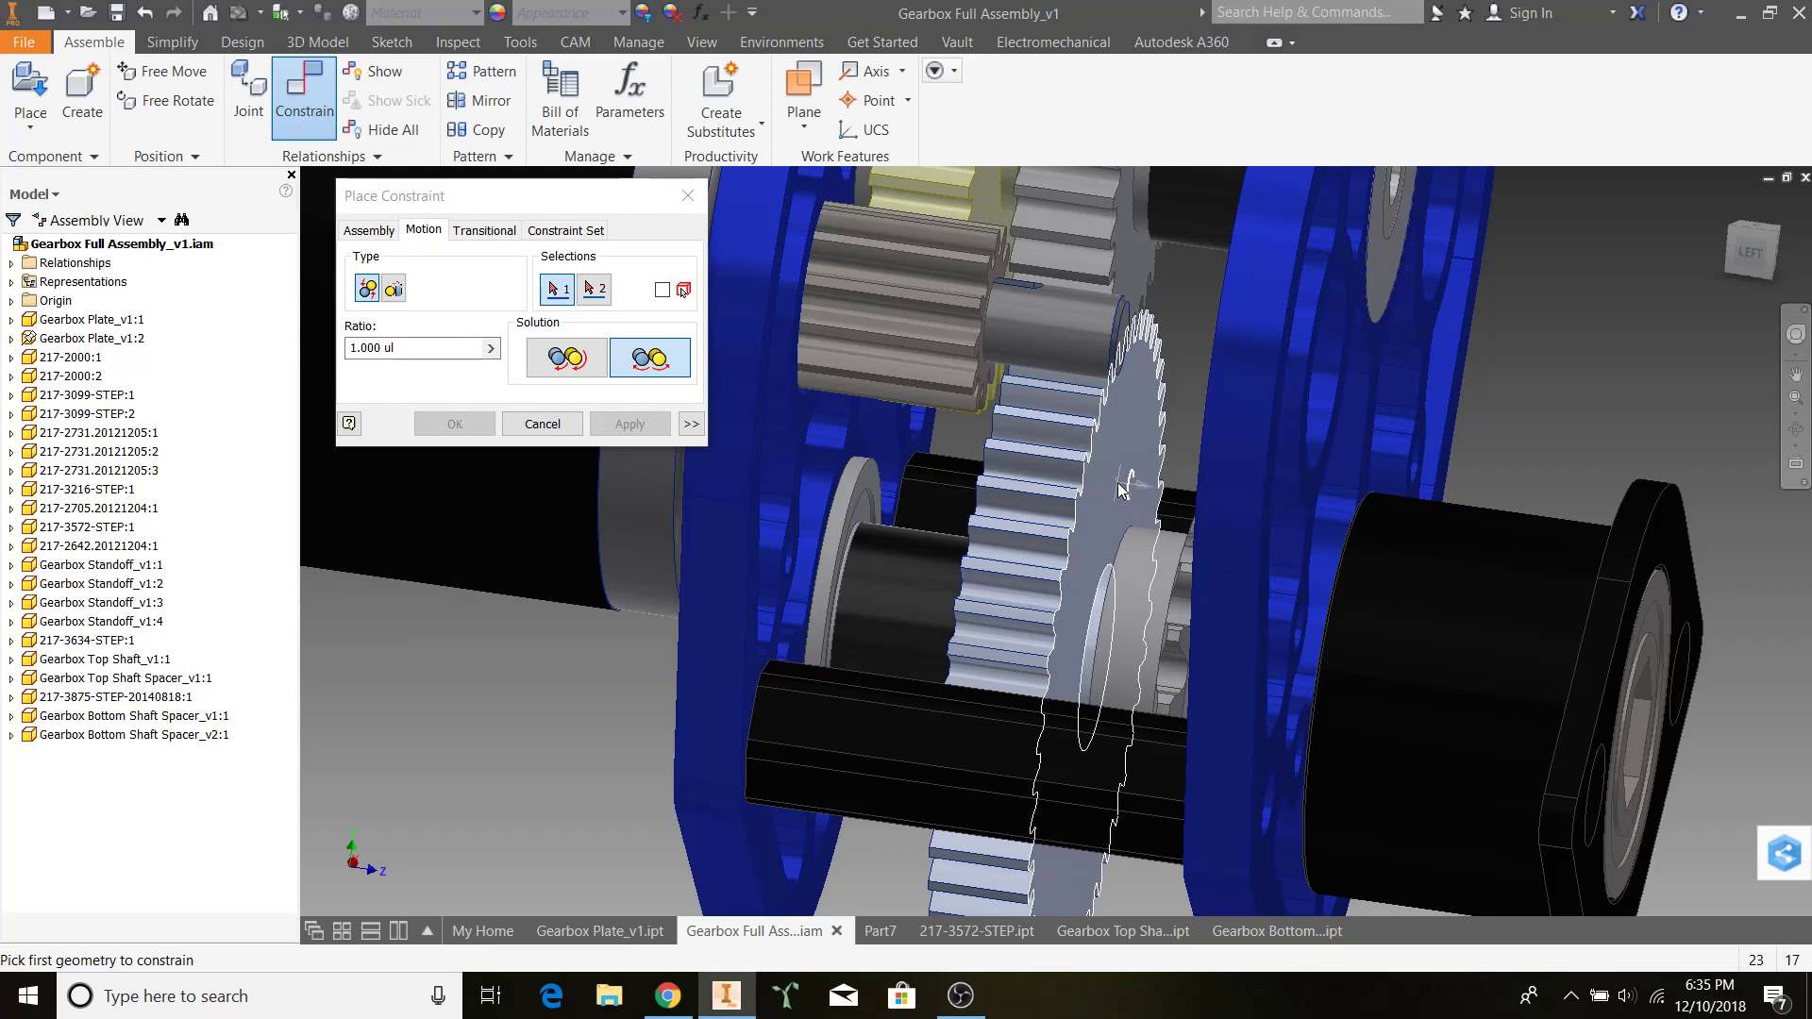
pyautogui.click(1122, 490)
pyautogui.scroll(-4, 1119, 566)
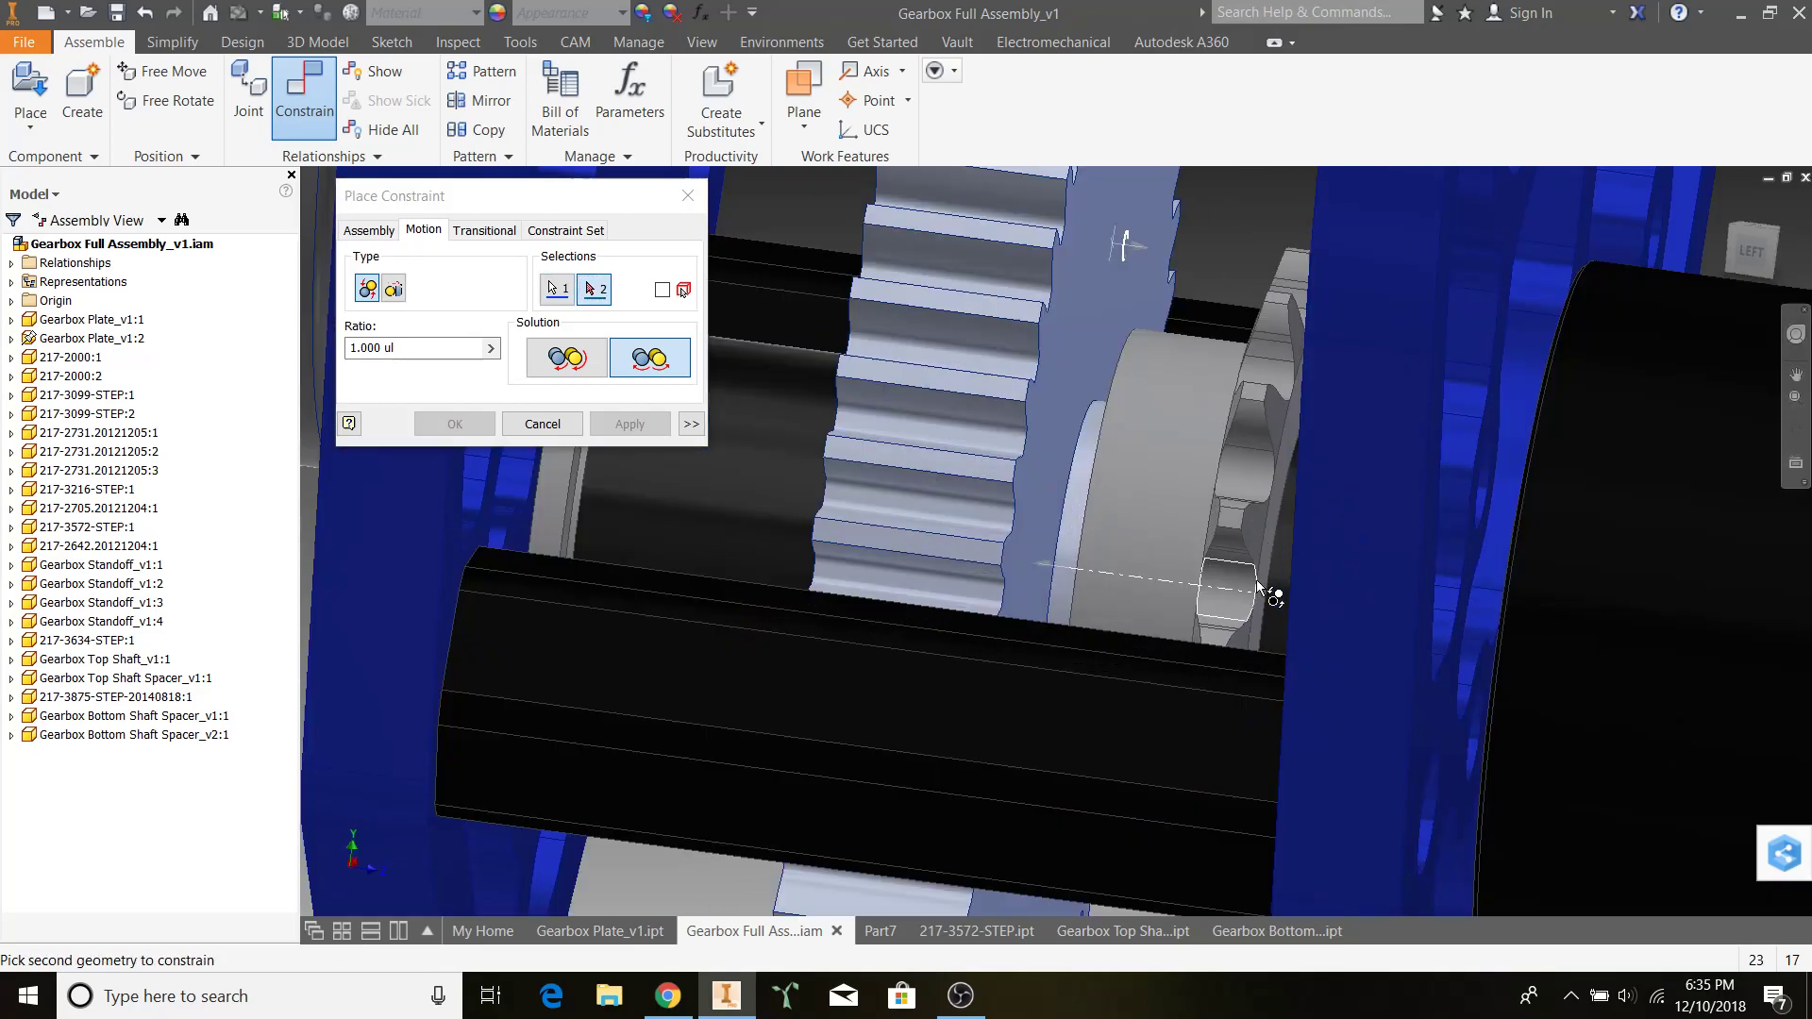
pyautogui.scroll(-3, 1263, 590)
pyautogui.click(1261, 620)
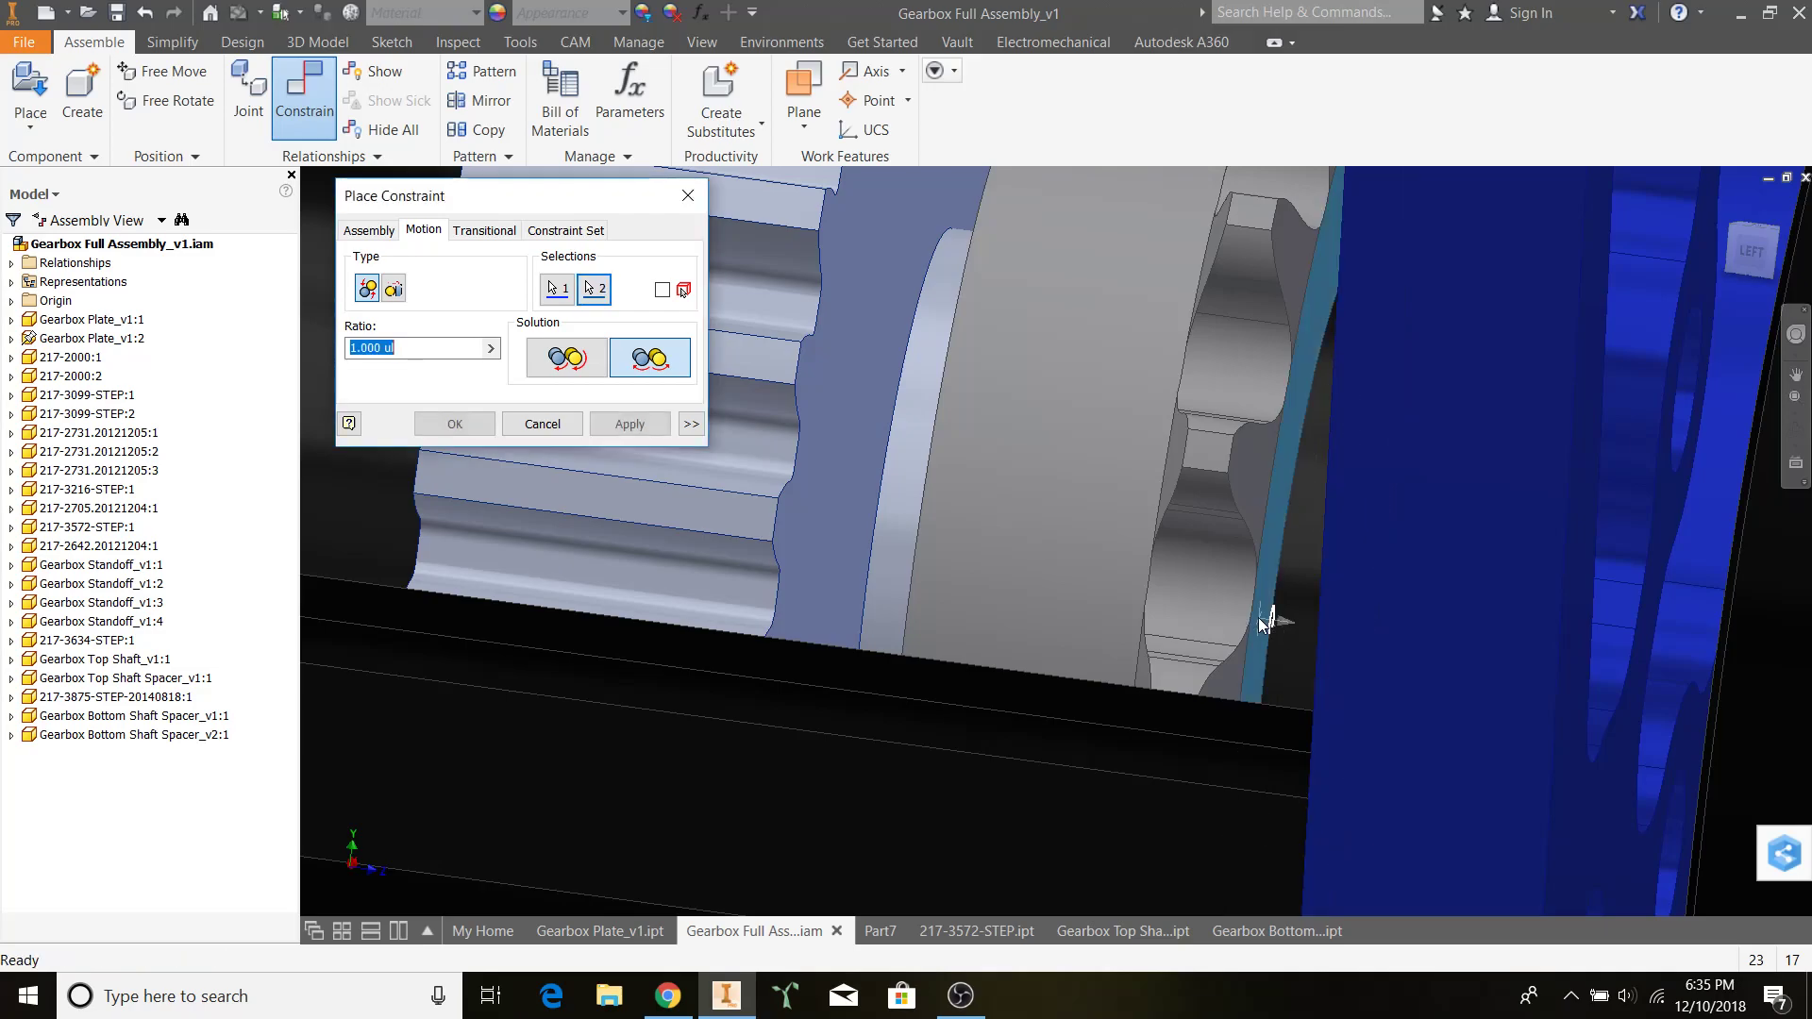
pyautogui.scroll(5, 1137, 559)
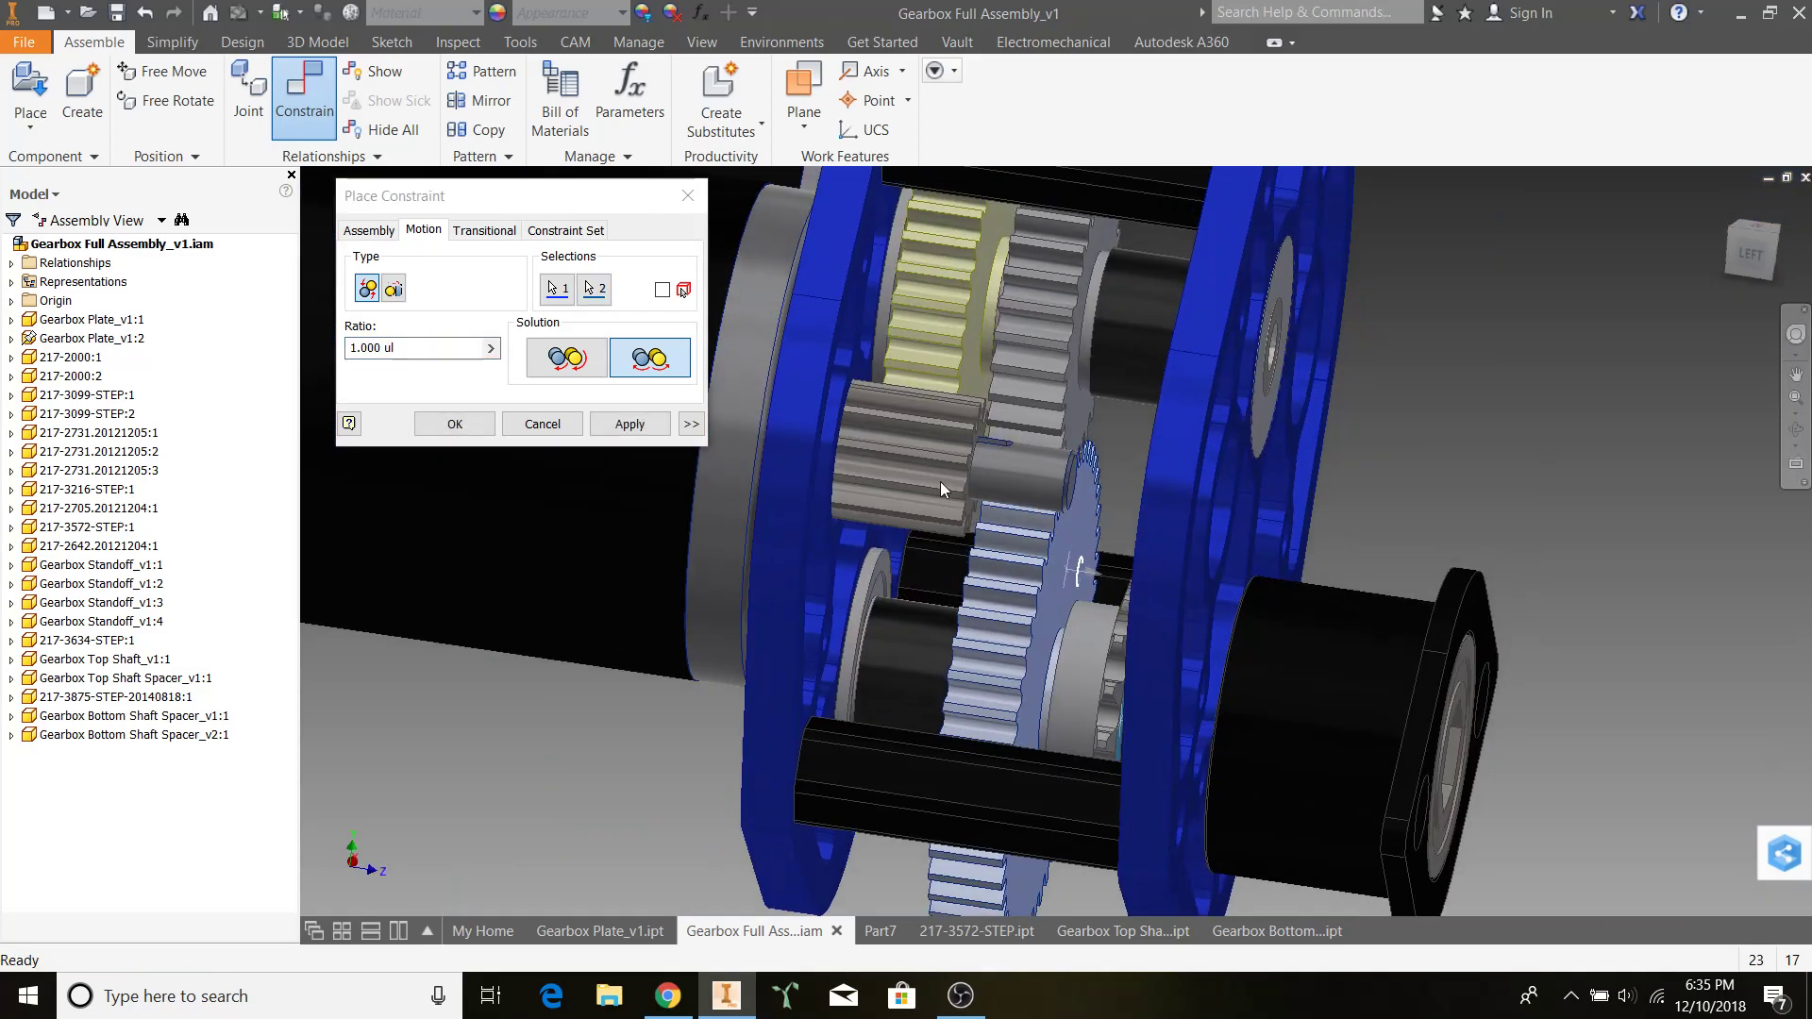
pyautogui.click(571, 359)
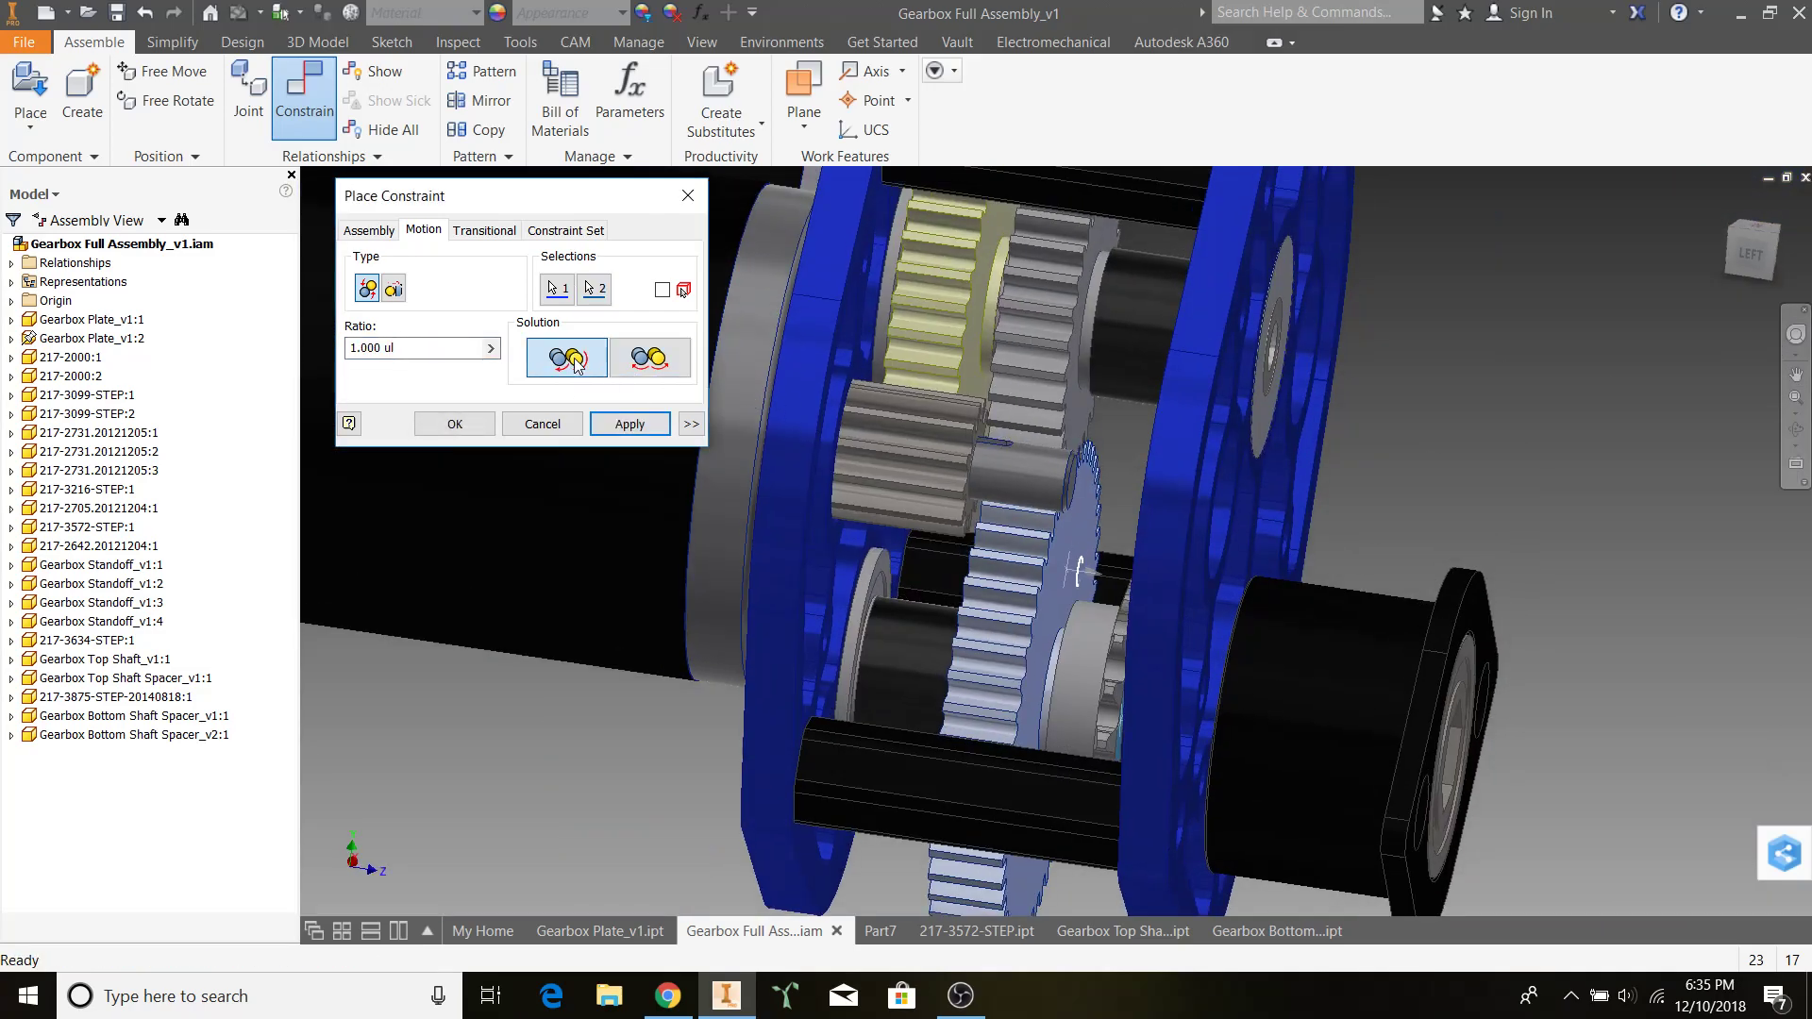
pyautogui.click(630, 424)
pyautogui.click(687, 204)
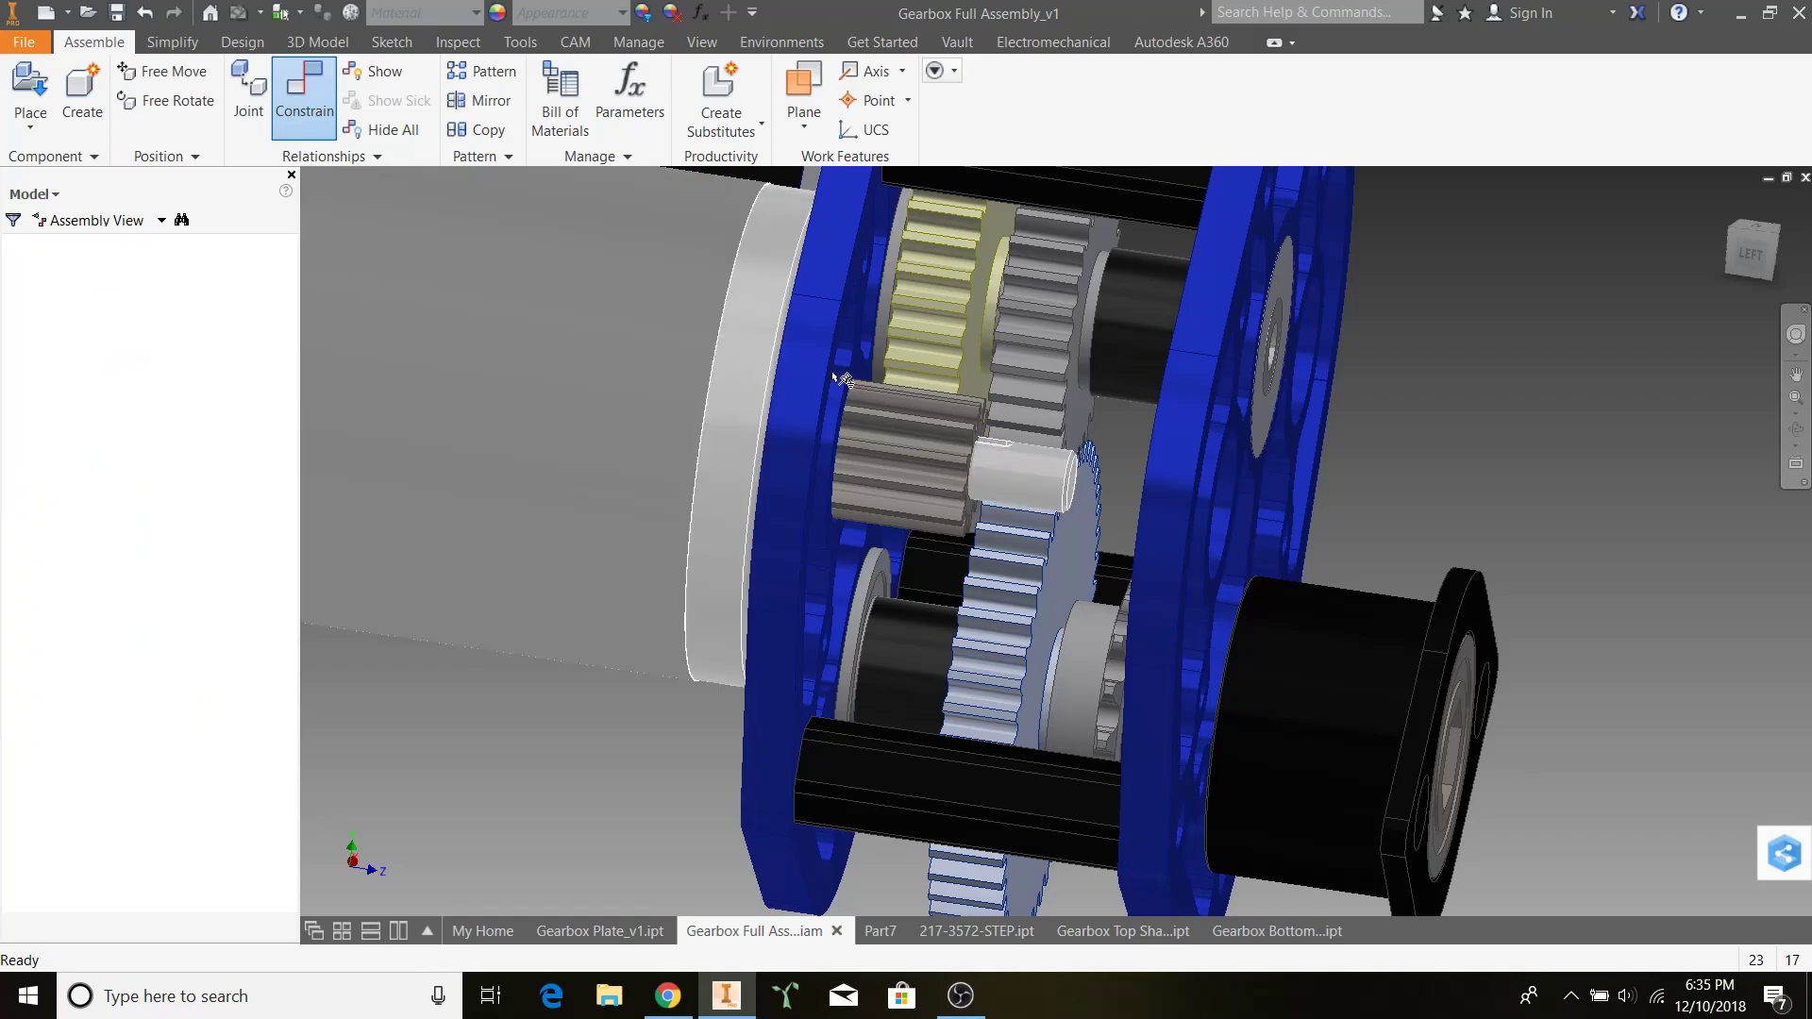
# Turn the motor pinion 217-3099-STEP:1 to test the motion of the linked gear train
pyautogui.scroll(4, 840, 406)
pyautogui.keyDown('shift'); pyautogui.moveTo(840, 405); pyautogui.dragTo(858, 560, button='middle'); pyautogui.keyUp('shift')
pyautogui.scroll(-5, 807, 425)
pyautogui.scroll(2, 801, 445)
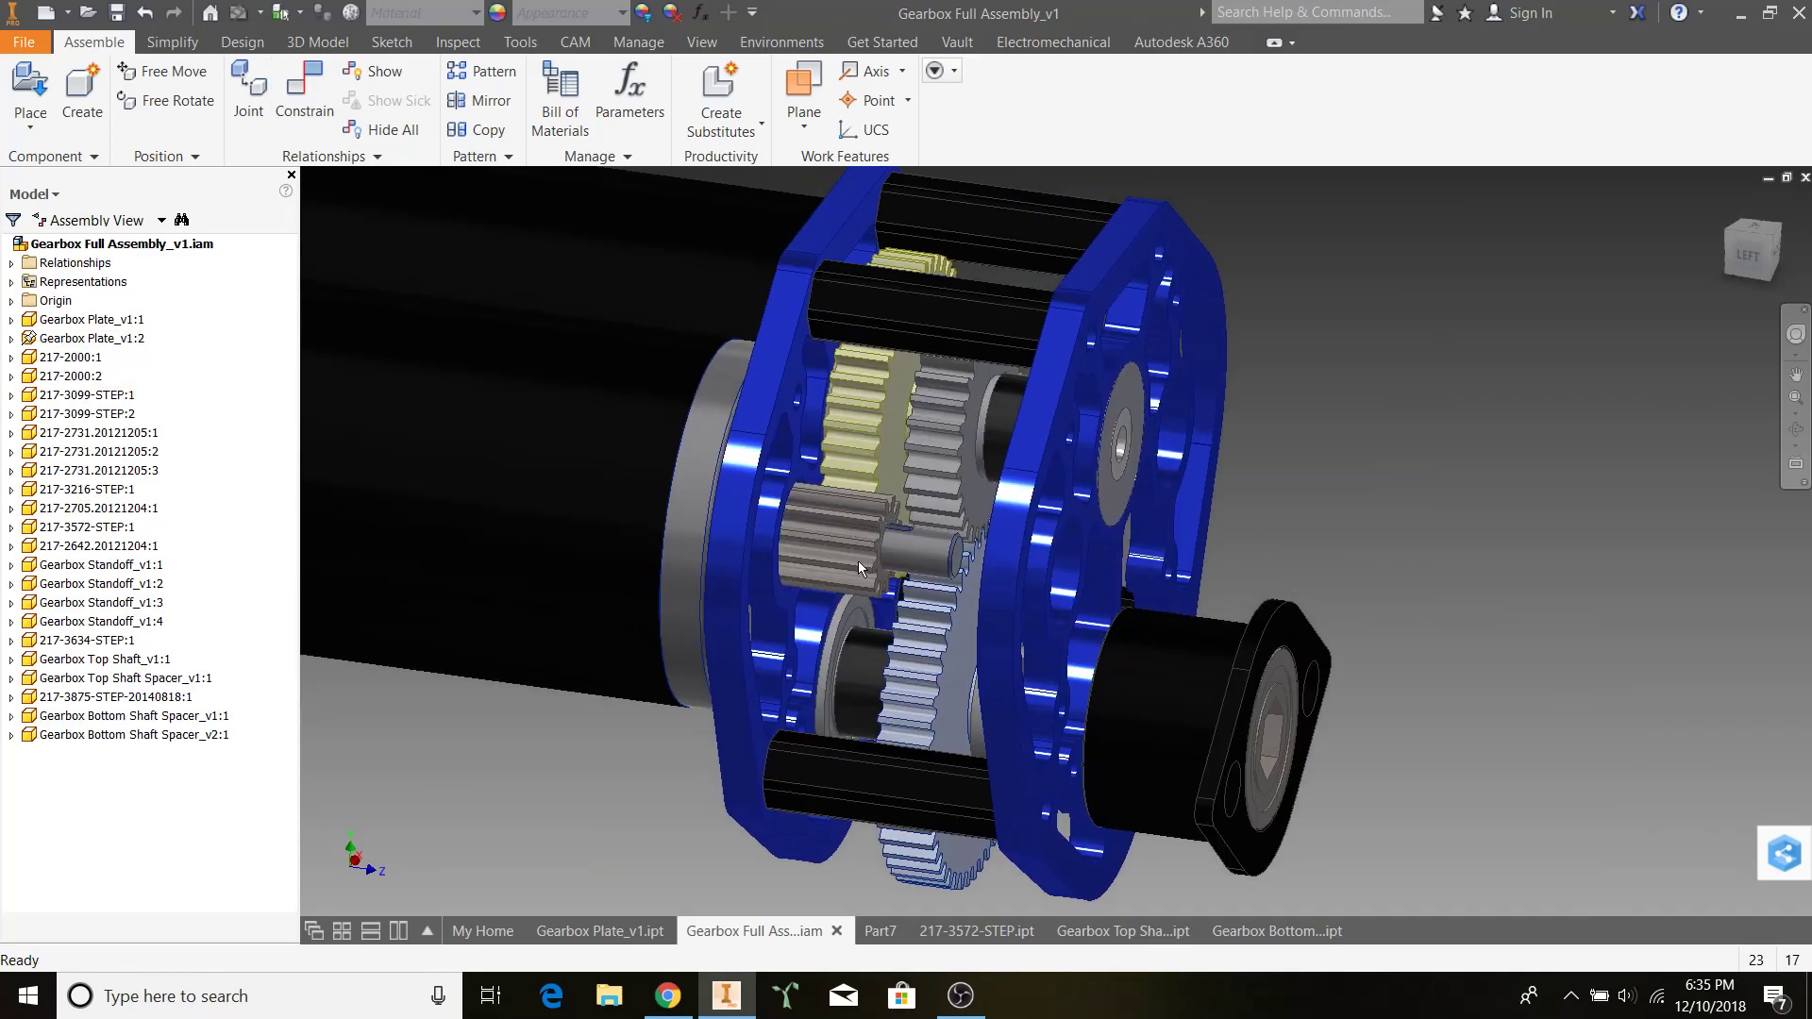
pyautogui.moveTo(840, 553); pyautogui.dragTo(914, 668)
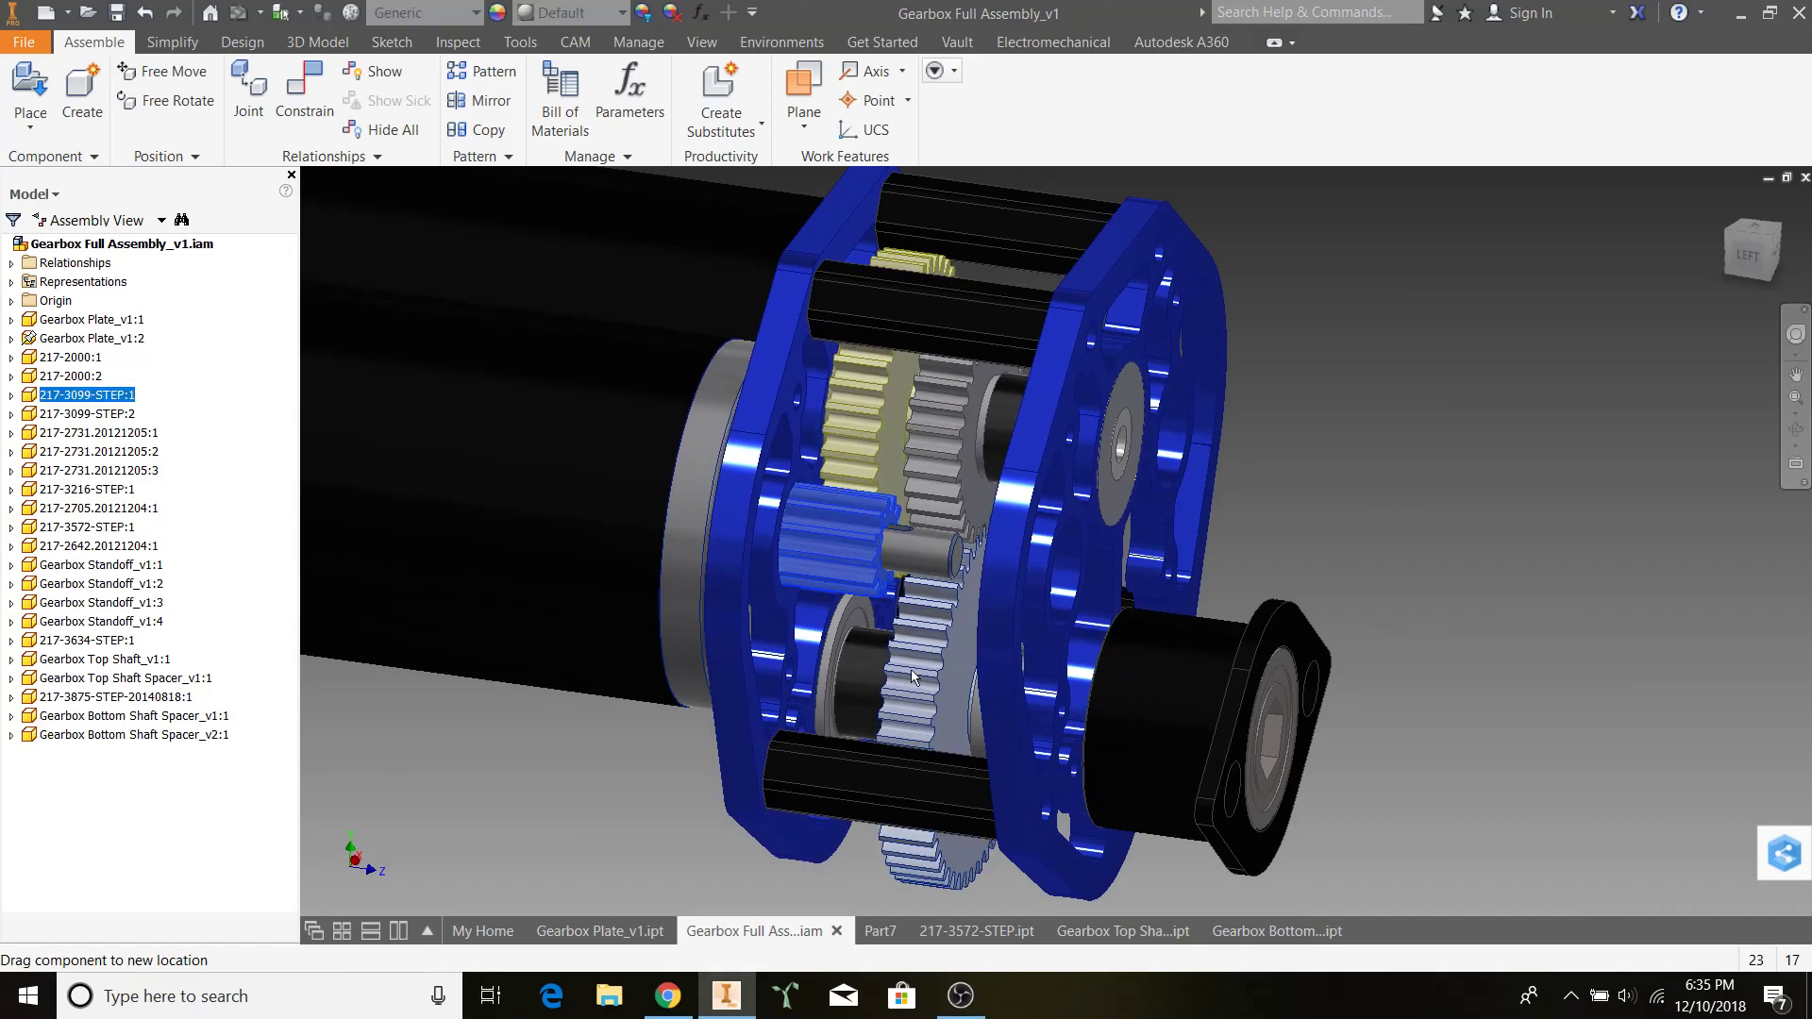
pyautogui.moveTo(914, 669)
pyautogui.keyDown('shift'); pyautogui.mouseDown(button='middle')
pyautogui.moveTo(956, 650)
pyautogui.moveTo(920, 649)
pyautogui.mouseUp(button='middle'); pyautogui.keyUp('shift')
pyautogui.moveTo(844, 533); pyautogui.dragTo(873, 679)
# Turn the second motor pinion 217-3099-STEP:2 and inspect how it meshes with the large yellow gear
pyautogui.keyDown('shift'); pyautogui.moveTo(1227, 491); pyautogui.dragTo(1114, 579, button='middle'); pyautogui.keyUp('shift')
pyautogui.scroll(5, 1114, 579)
pyautogui.moveTo(1293, 677); pyautogui.dragTo(1129, 625)
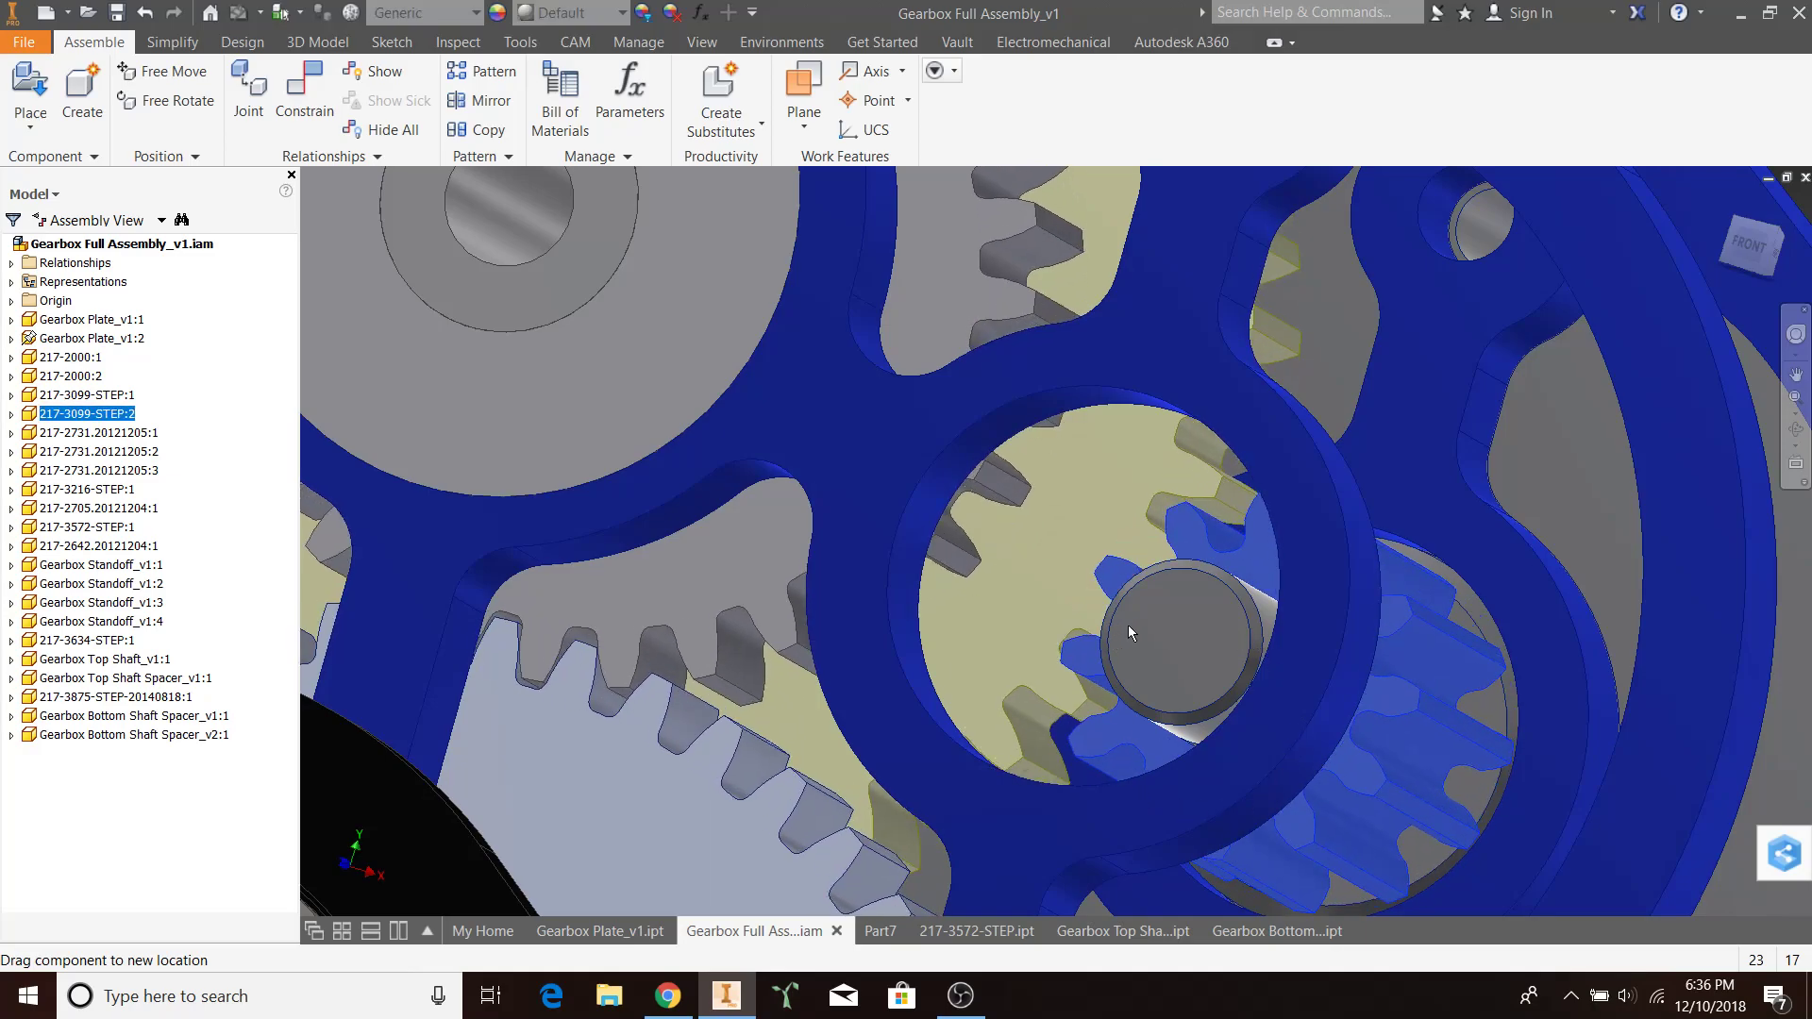
pyautogui.scroll(-5, 713, 612)
pyautogui.moveTo(712, 612)
pyautogui.mouseDown(button='middle')
pyautogui.moveTo(841, 579)
pyautogui.moveTo(745, 616)
pyautogui.mouseUp(button='middle')
pyautogui.click(1274, 303)
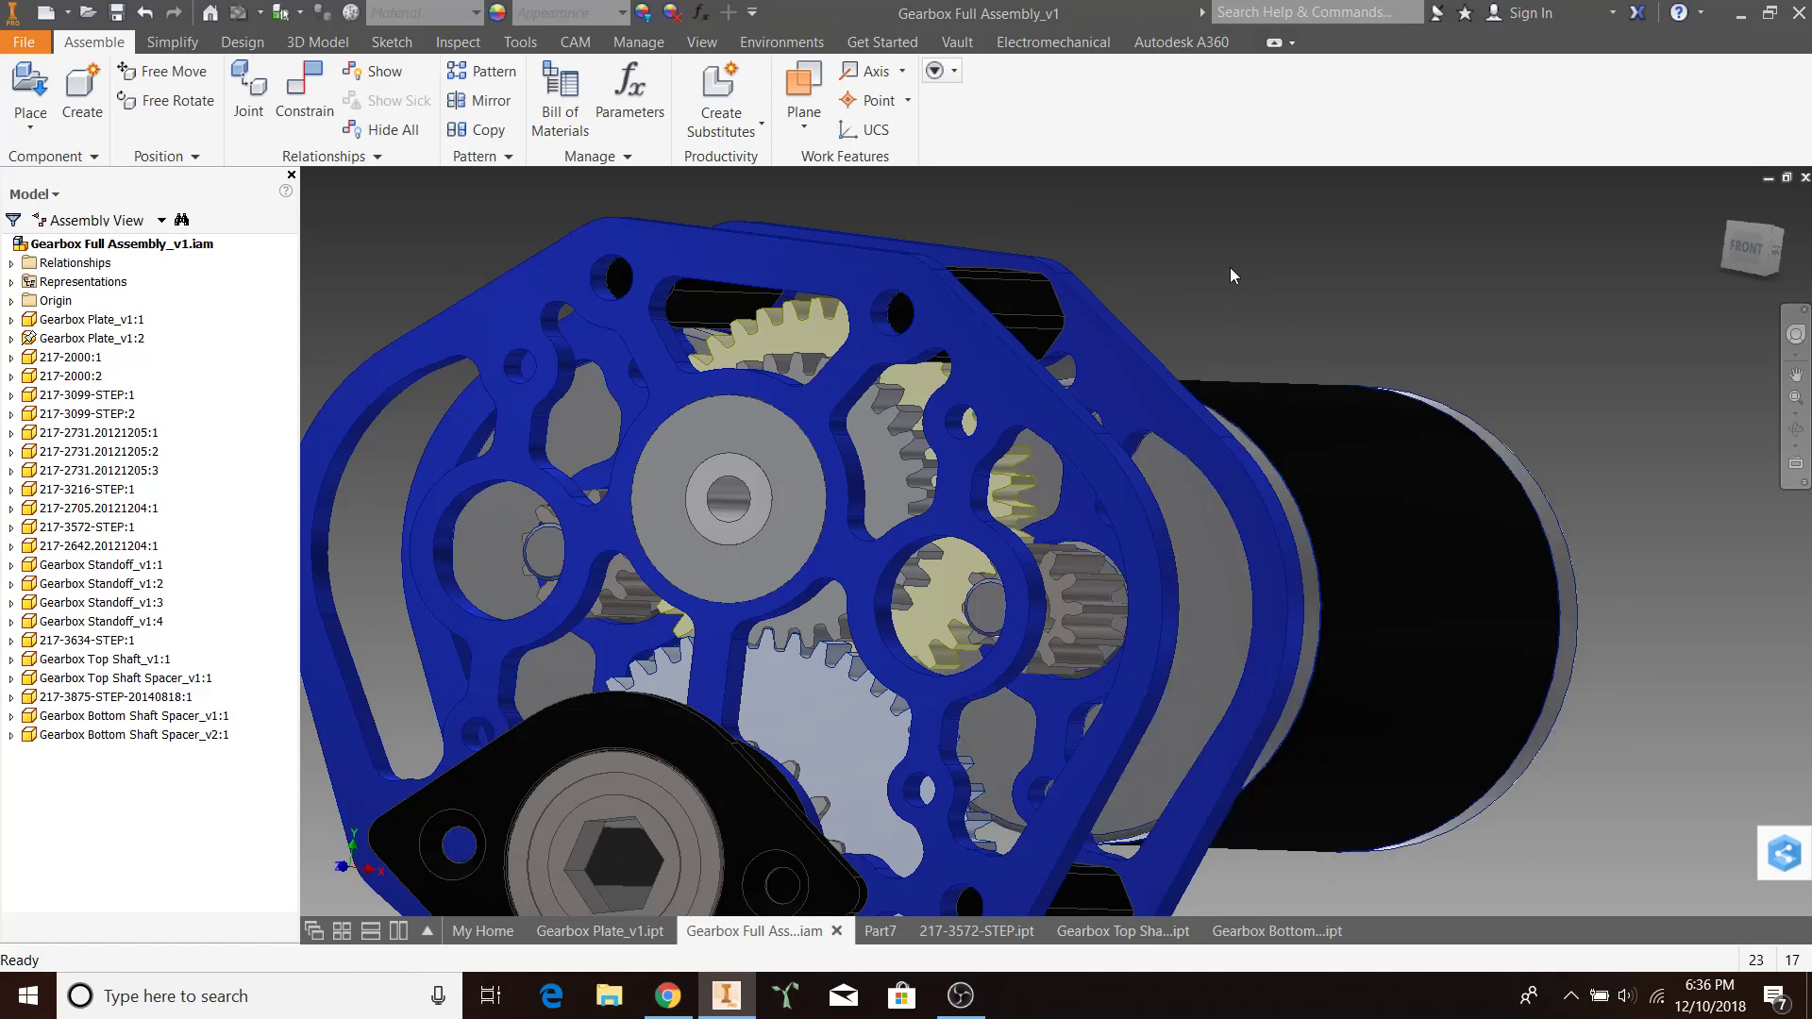
# Test the gear train from the front by turning the yellow gear, the grey upper gear, the large lower gear and the motor pinion
pyautogui.moveTo(1202, 319); pyautogui.dragTo(1275, 222, button='middle')
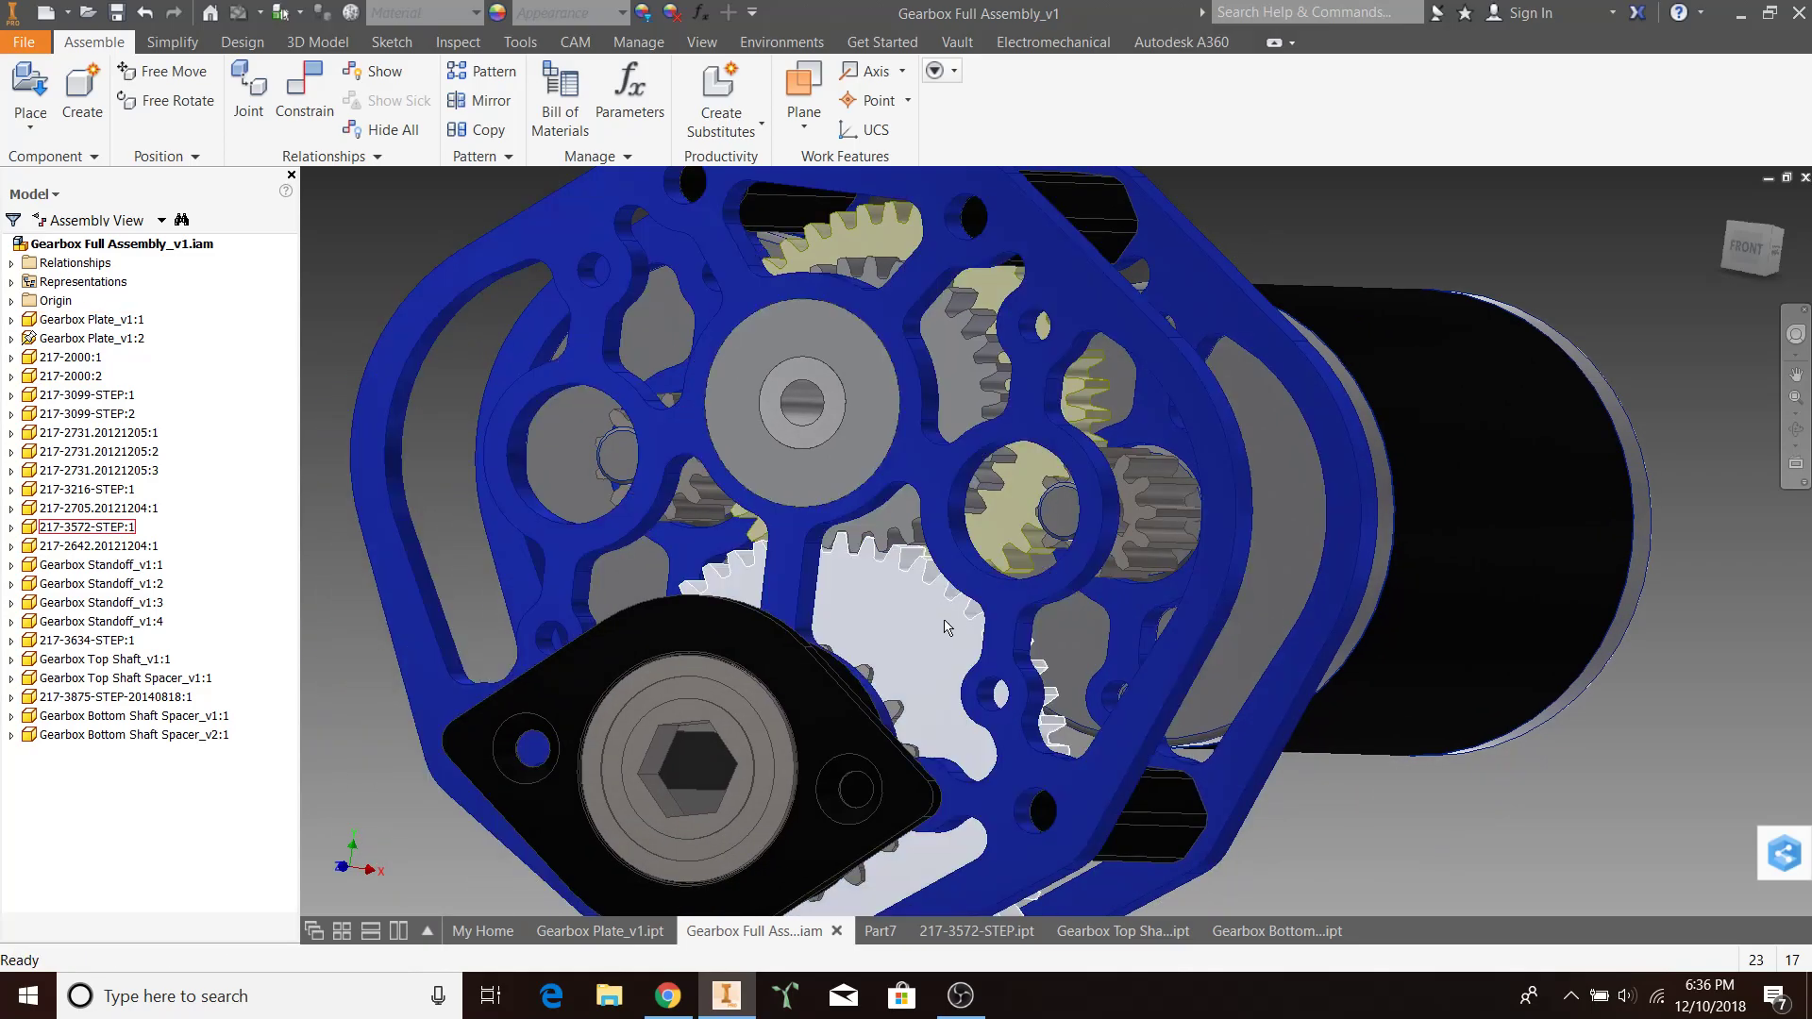
pyautogui.moveTo(1153, 536); pyautogui.dragTo(1012, 535)
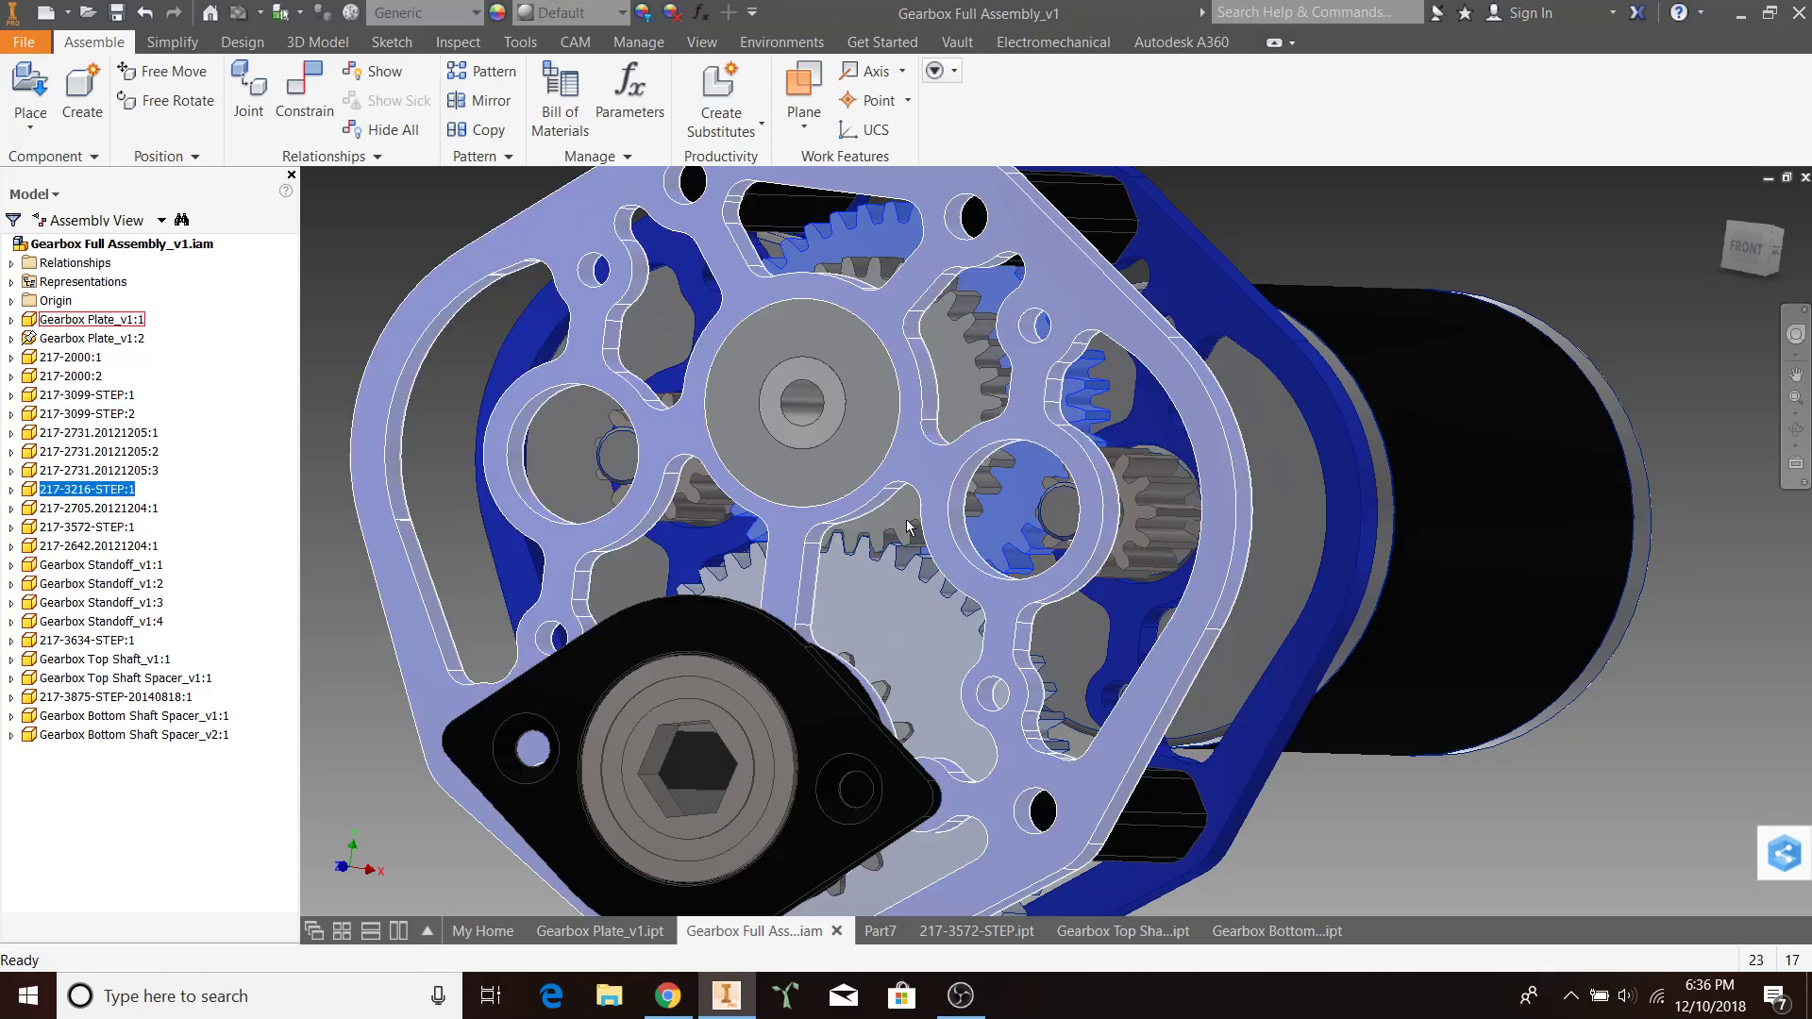
pyautogui.moveTo(910, 529); pyautogui.dragTo(912, 532)
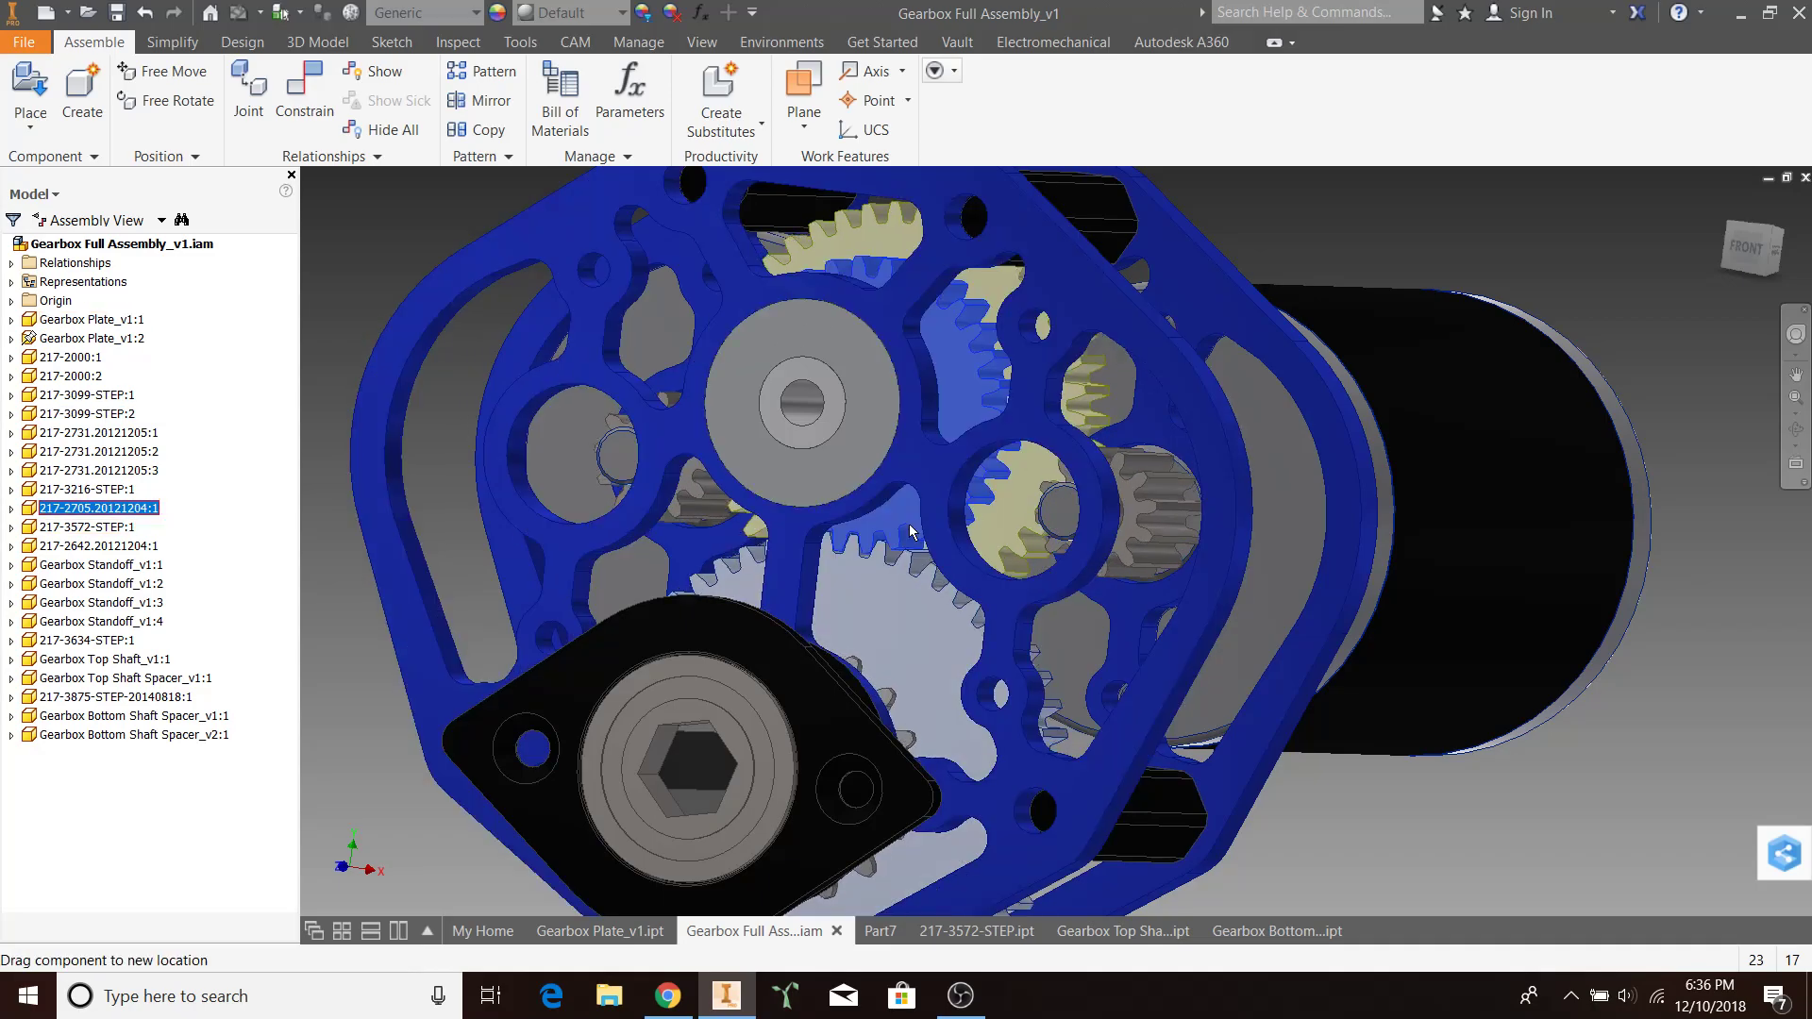
pyautogui.click(935, 623)
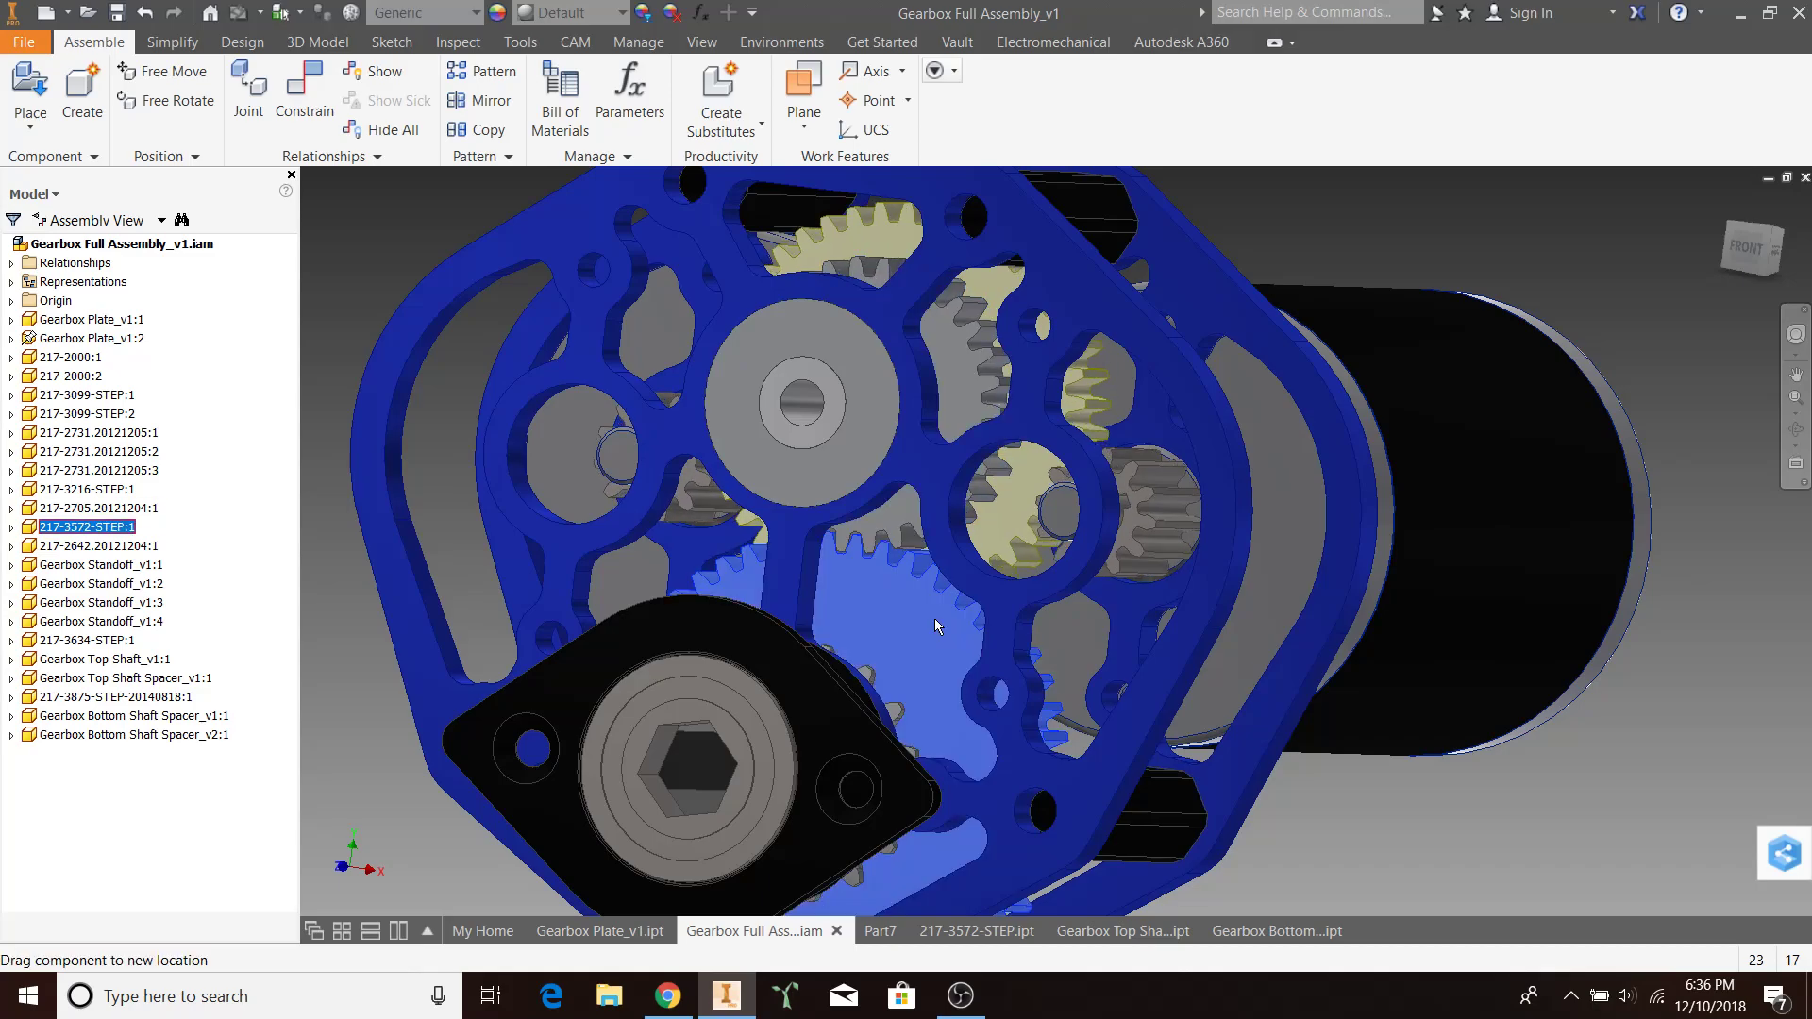
pyautogui.moveTo(934, 619); pyautogui.dragTo(942, 661)
pyautogui.moveTo(1125, 506)
pyautogui.mouseDown()
pyautogui.moveTo(1119, 467)
pyautogui.moveTo(1133, 509)
pyautogui.moveTo(1157, 478)
pyautogui.moveTo(1144, 486)
pyautogui.mouseUp()
pyautogui.click(1328, 240)
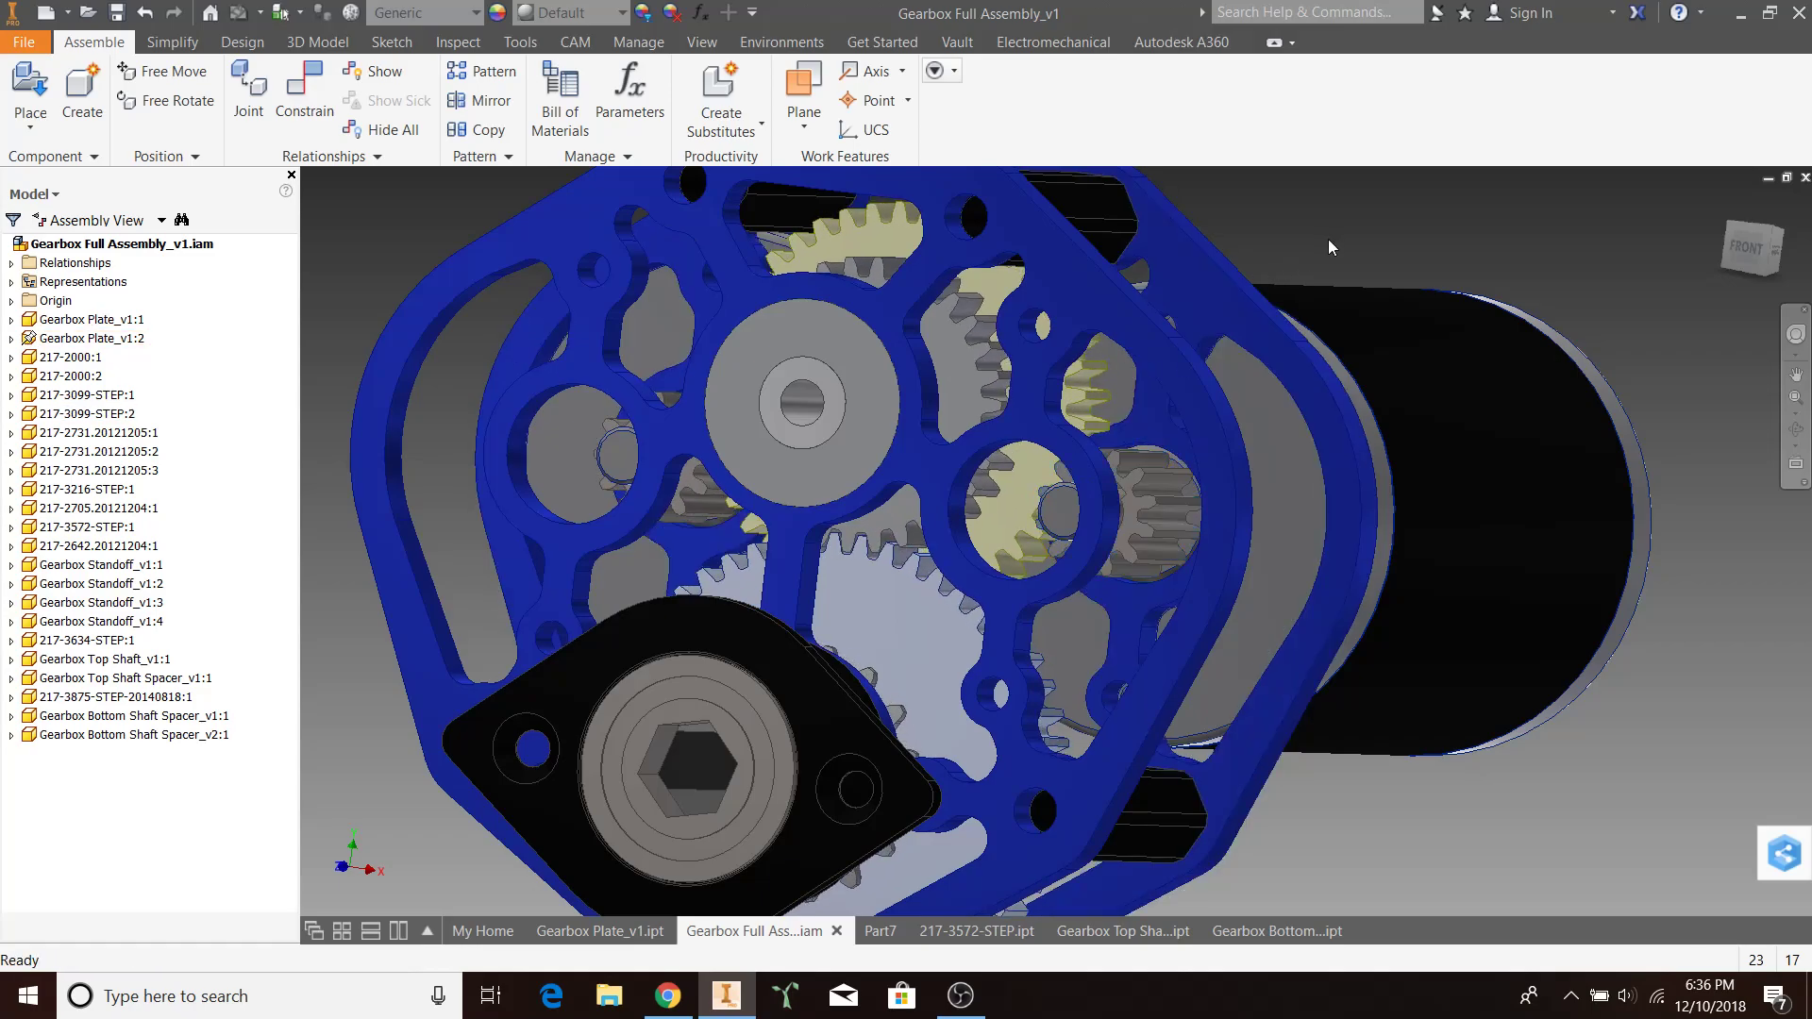